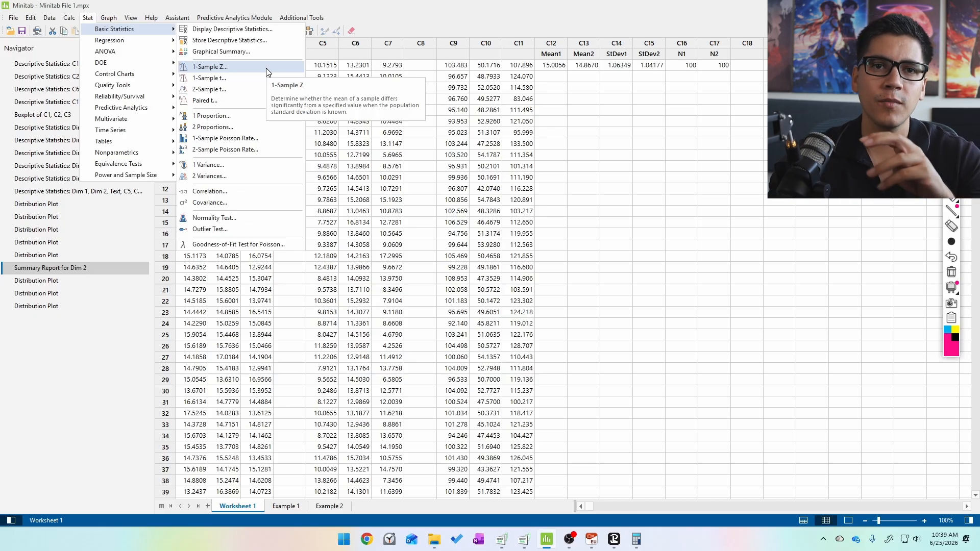
# Step: Examine the Dim 1 data in column C1 from the first row to the end of the data
pyautogui.click(448, 109)
pyautogui.click(192, 44)
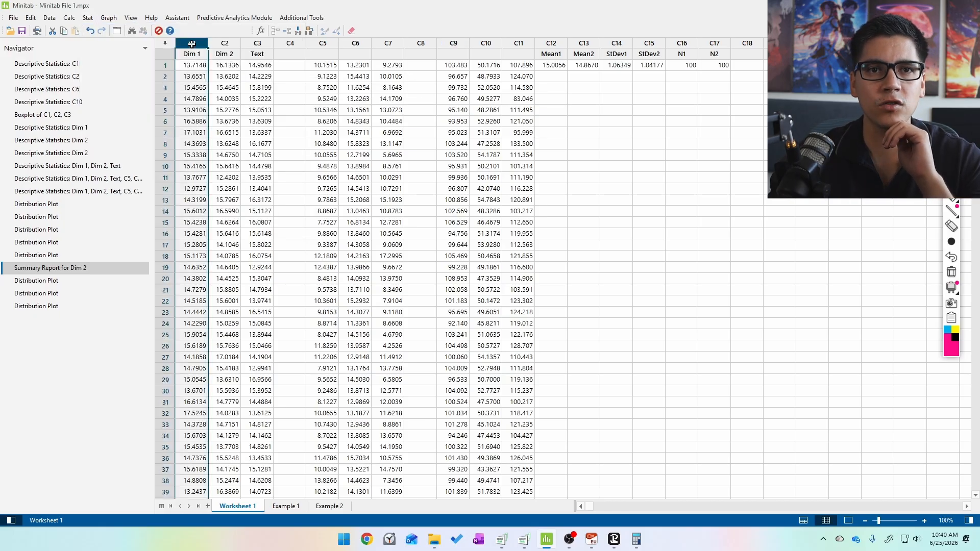
pyautogui.scroll(-20, 217, 208)
pyautogui.scroll(10, 195, 267)
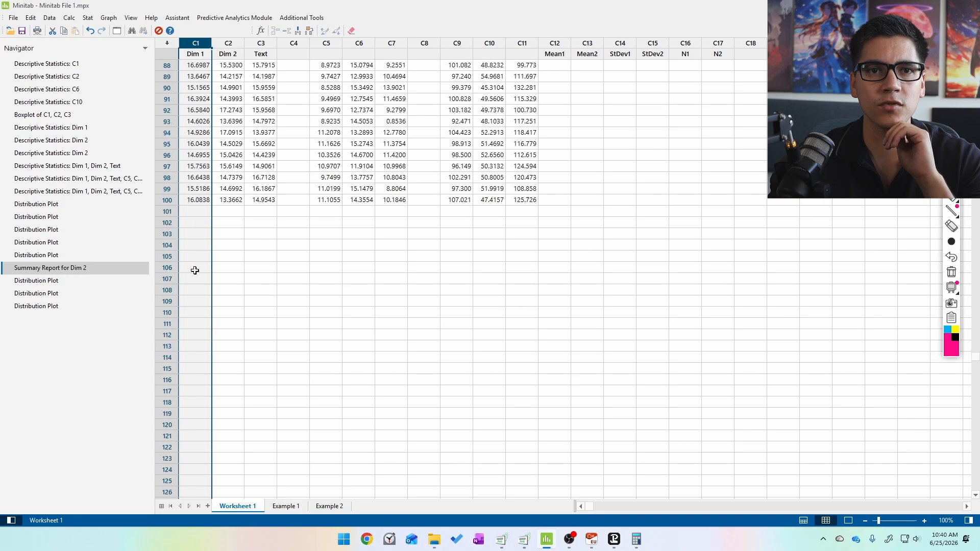
pyautogui.scroll(20, 194, 271)
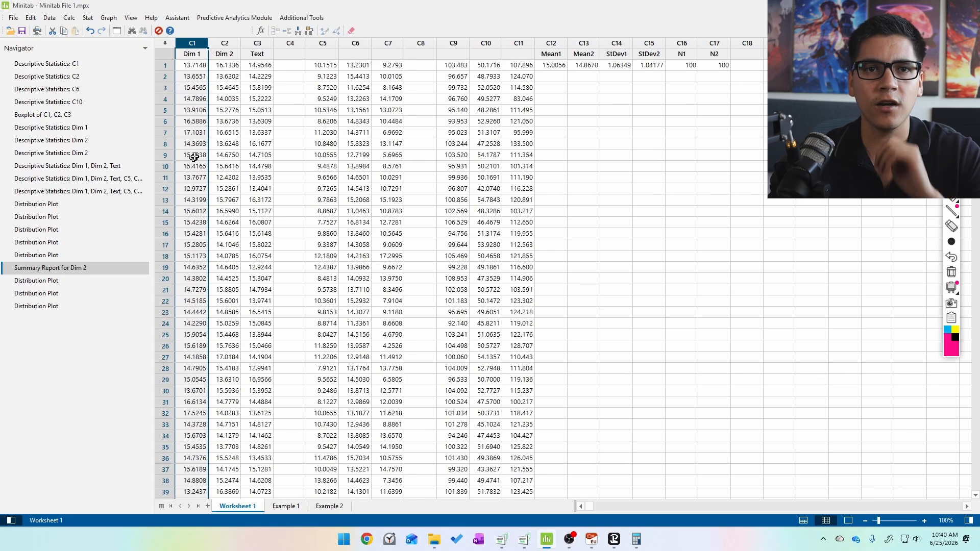
pyautogui.scroll(4, 200, 152)
pyautogui.scroll(2, 202, 153)
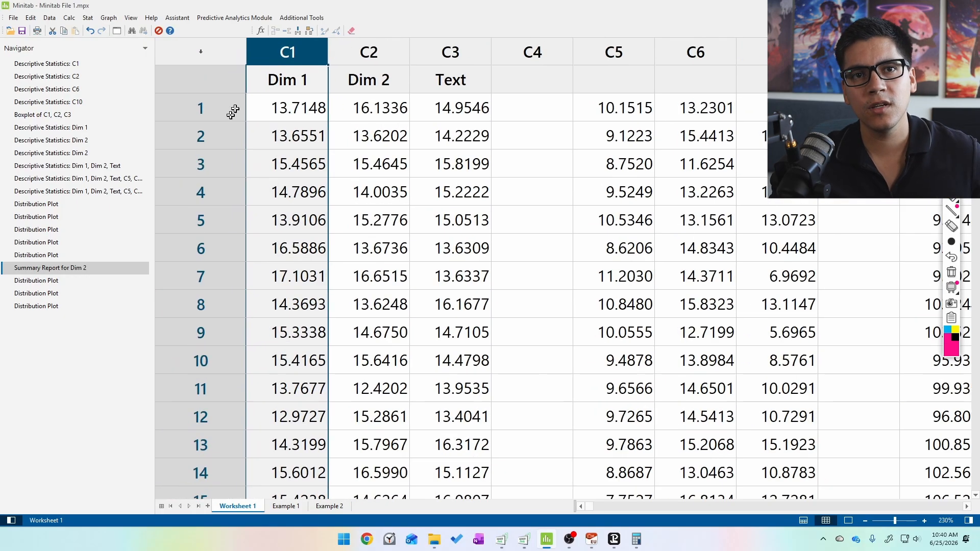
pyautogui.click(270, 84)
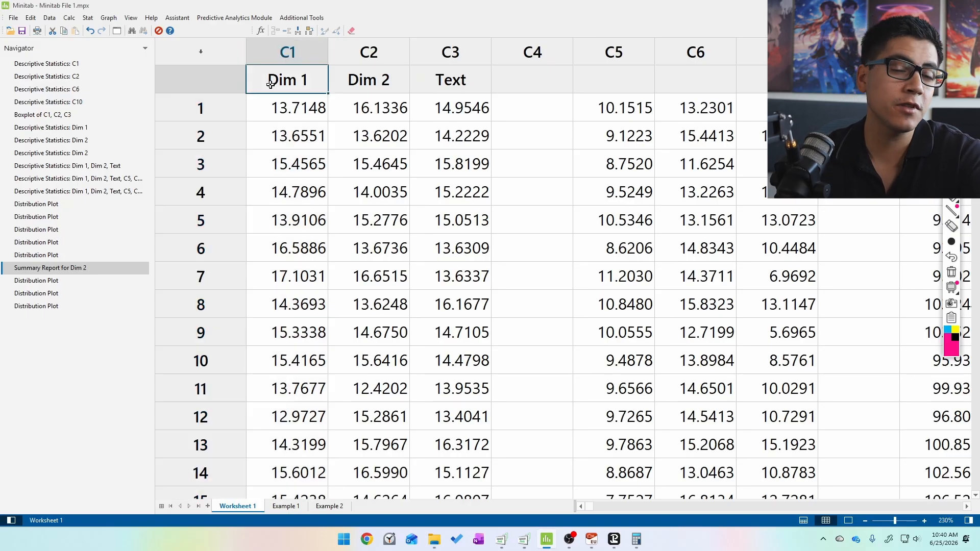
# Step: Handwrite "= μ is 15?" beside the Dim 1 column header as a screen annotation
pyautogui.moveTo(319, 65)
pyautogui.mouseDown()
pyautogui.moveTo(334, 73)
pyautogui.moveTo(369, 48)
pyautogui.moveTo(466, 47)
pyautogui.moveTo(451, 63)
pyautogui.moveTo(471, 35)
pyautogui.moveTo(431, 65)
pyautogui.mouseUp()
pyautogui.click(479, 60)
pyautogui.click(423, 35)
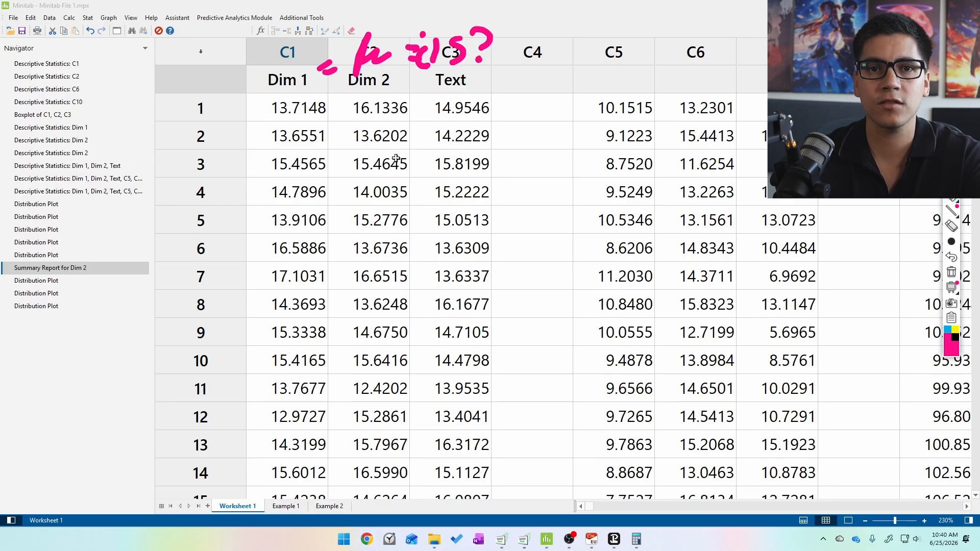
# Step: Open the 1-Sample Z analysis for the mean
pyautogui.click(88, 18)
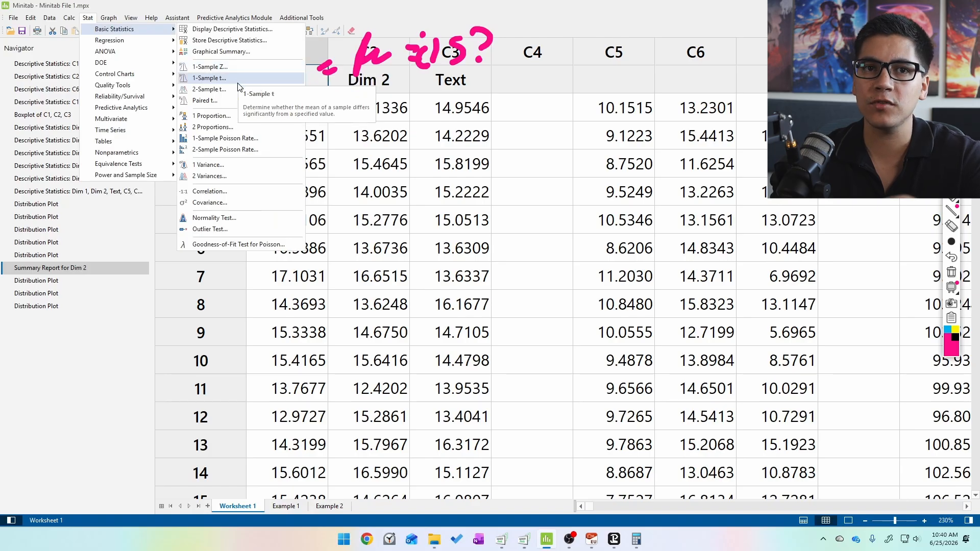
pyautogui.click(234, 66)
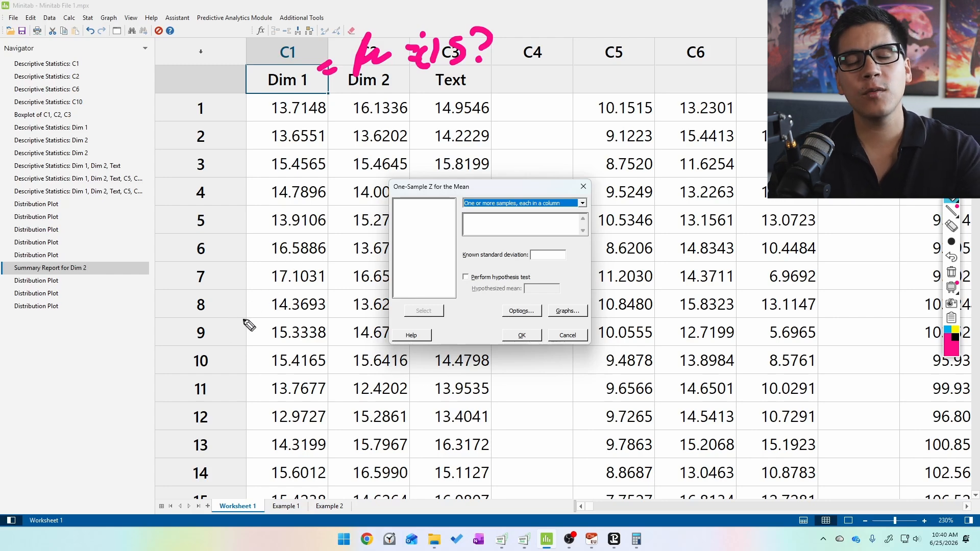
# Step: Handwrite "Samples = Population" over the worksheet and a circled "1-Z" below it as screen annotations
pyautogui.moveTo(221, 151)
pyautogui.mouseDown()
pyautogui.moveTo(261, 169)
pyautogui.moveTo(348, 151)
pyautogui.moveTo(251, 208)
pyautogui.moveTo(252, 269)
pyautogui.moveTo(208, 251)
pyautogui.moveTo(254, 261)
pyautogui.moveTo(384, 225)
pyautogui.moveTo(411, 230)
pyautogui.mouseUp()
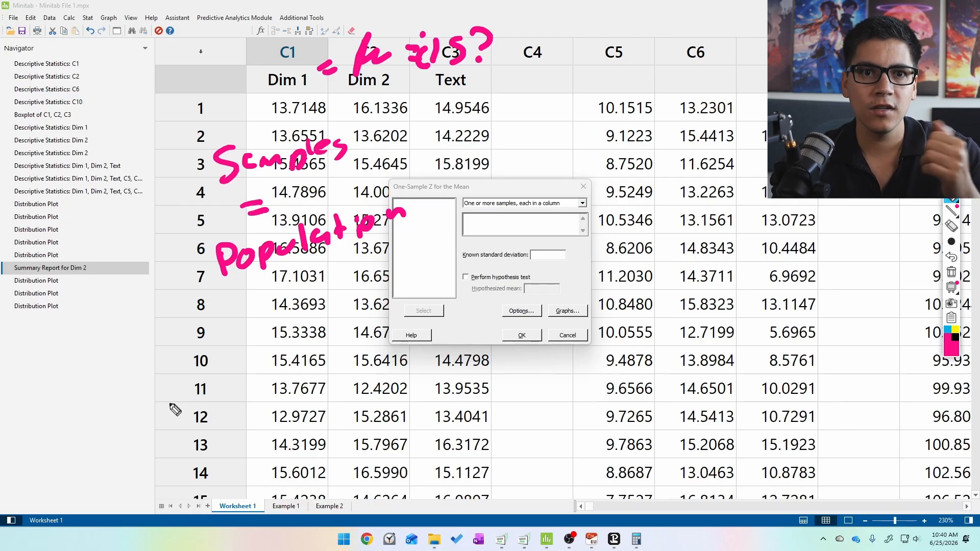
pyautogui.moveTo(82, 359); pyautogui.dragTo(86, 394)
pyautogui.moveTo(102, 371); pyautogui.dragTo(122, 365)
pyautogui.moveTo(128, 357)
pyautogui.mouseDown()
pyautogui.moveTo(141, 388)
pyautogui.moveTo(161, 378)
pyautogui.mouseUp()
pyautogui.moveTo(165, 329)
pyautogui.mouseDown()
pyautogui.moveTo(230, 382)
pyautogui.moveTo(161, 325)
pyautogui.mouseUp()
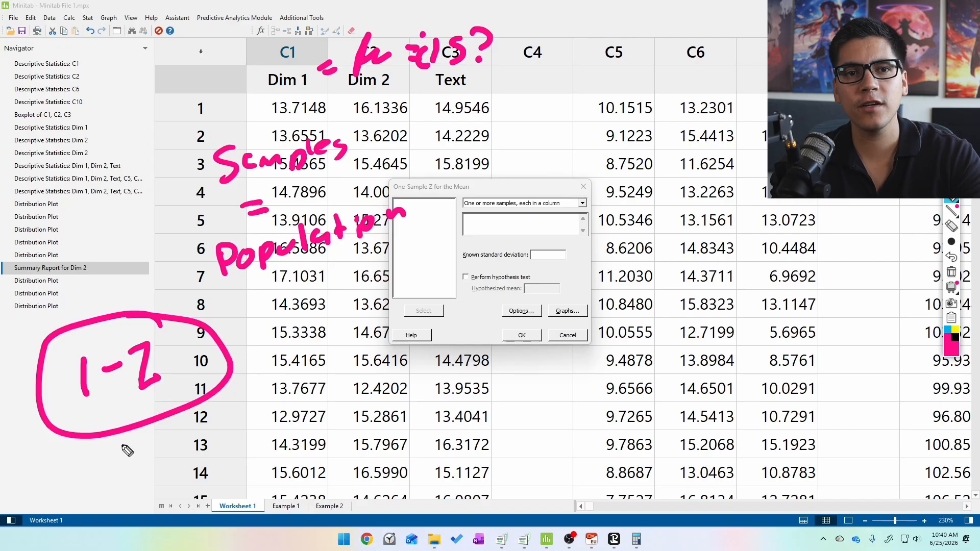
# Step: Handwrite "20" with an upward arrow and "= 1-T" under the 1-Z note, and circle the new note
pyautogui.moveTo(73, 462)
pyautogui.mouseDown()
pyautogui.moveTo(78, 487)
pyautogui.moveTo(140, 444)
pyautogui.mouseUp()
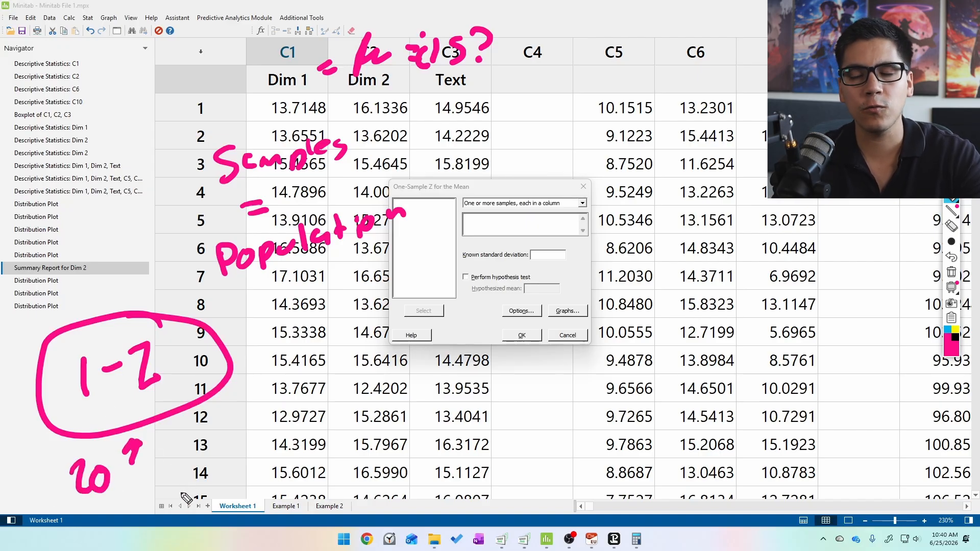
pyautogui.moveTo(152, 461)
pyautogui.mouseDown()
pyautogui.moveTo(171, 472)
pyautogui.moveTo(192, 466)
pyautogui.moveTo(265, 406)
pyautogui.moveTo(277, 449)
pyautogui.mouseUp()
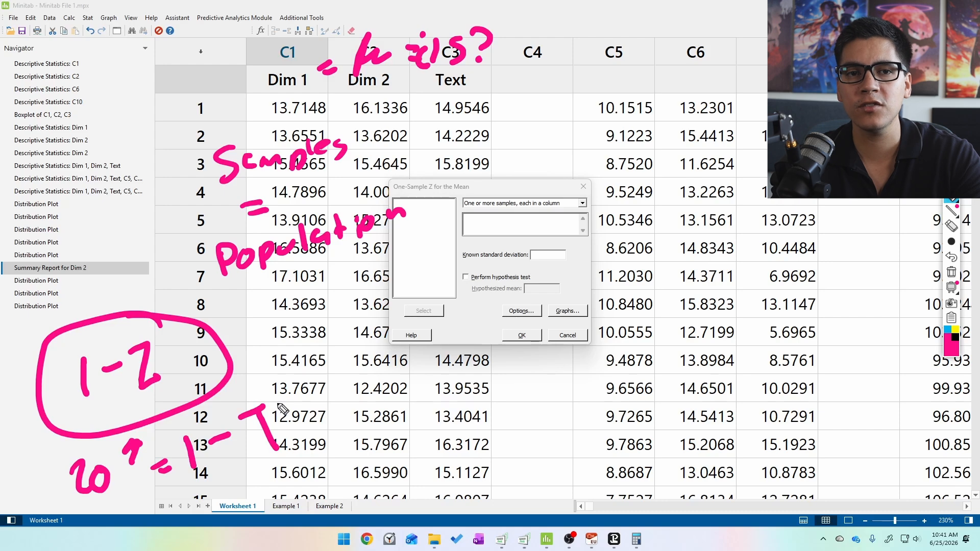
pyautogui.moveTo(273, 386)
pyautogui.mouseDown()
pyautogui.moveTo(102, 528)
pyautogui.moveTo(261, 375)
pyautogui.mouseUp()
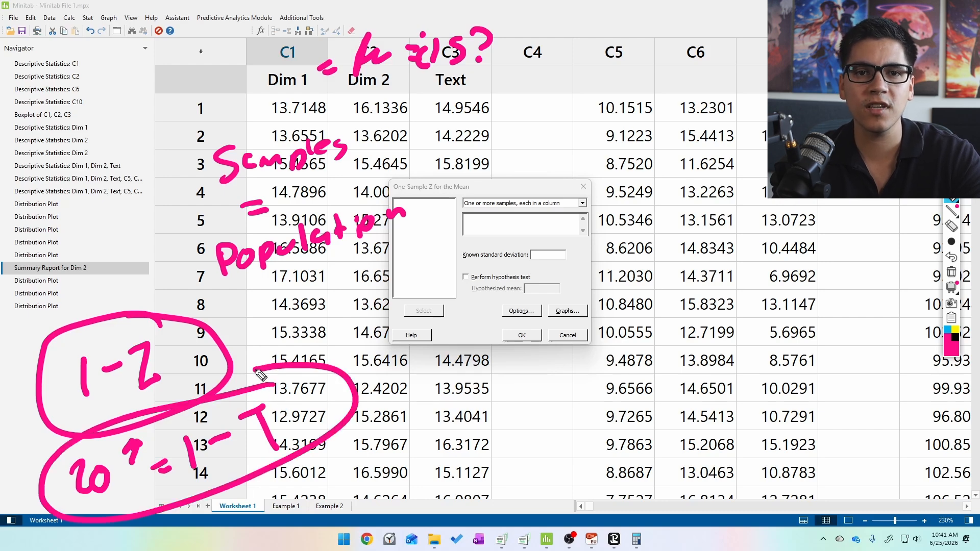
# Step: Clear the screen annotations and mark the Dim 1 header with an arrow, the number 100 and a circle
pyautogui.click(952, 274)
pyautogui.moveTo(333, 45); pyautogui.dragTo(315, 73)
pyautogui.moveTo(364, 32)
pyautogui.mouseDown()
pyautogui.moveTo(361, 54)
pyautogui.moveTo(392, 31)
pyautogui.moveTo(421, 47)
pyautogui.mouseUp()
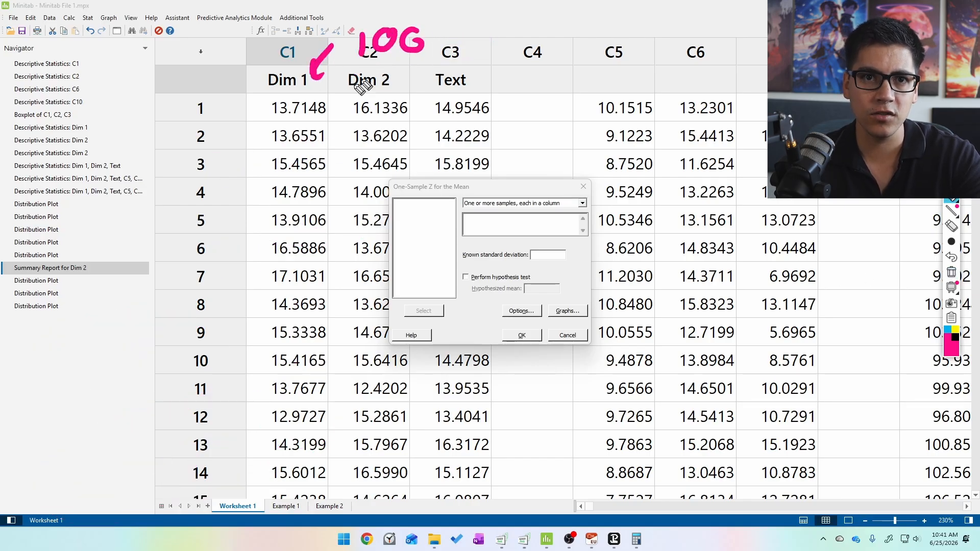
pyautogui.moveTo(295, 59)
pyautogui.mouseDown()
pyautogui.moveTo(334, 77)
pyautogui.moveTo(319, 49)
pyautogui.mouseUp()
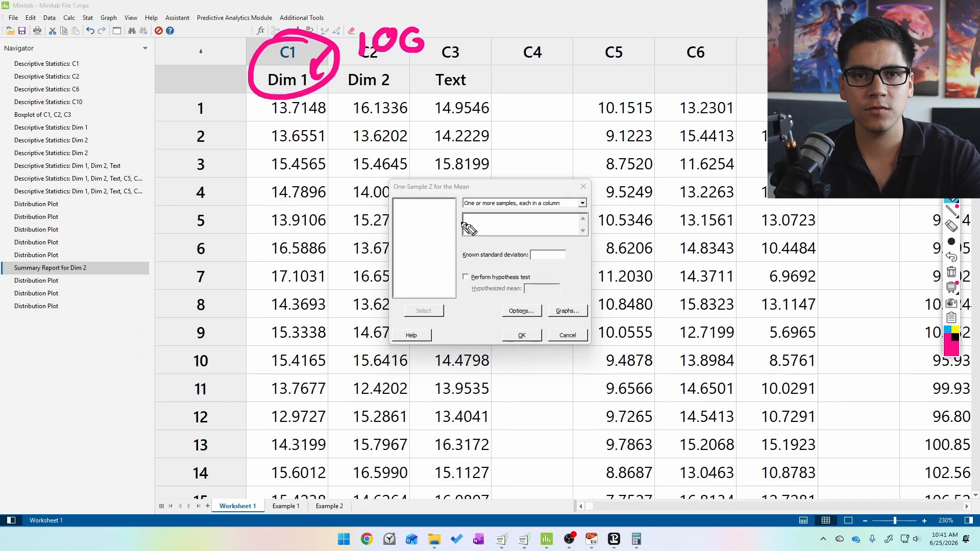
pyautogui.click(496, 187)
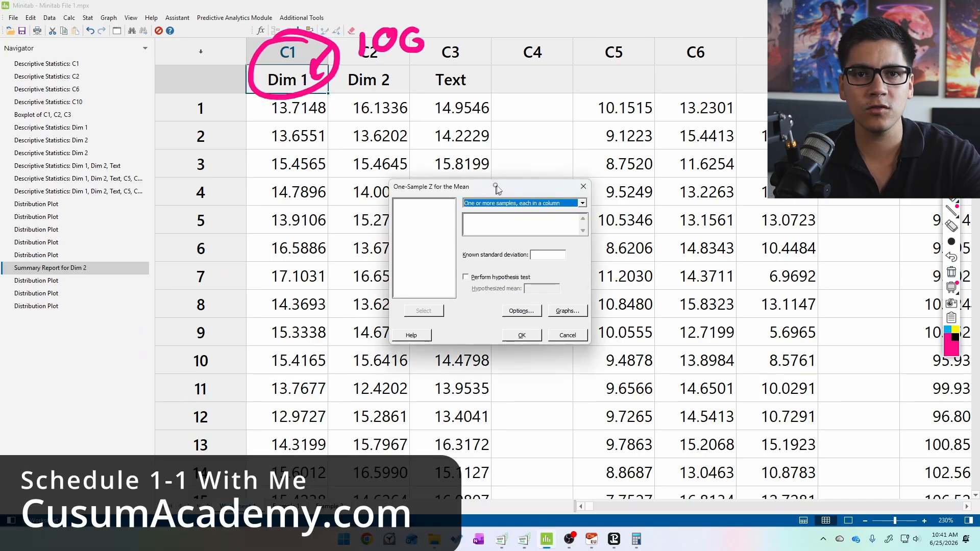
pyautogui.click(496, 223)
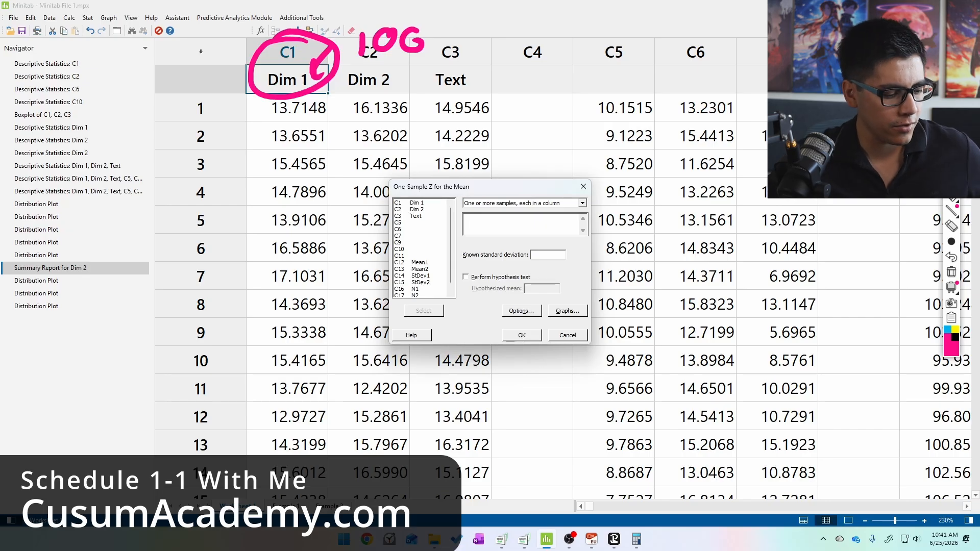
pyautogui.press('Tab')
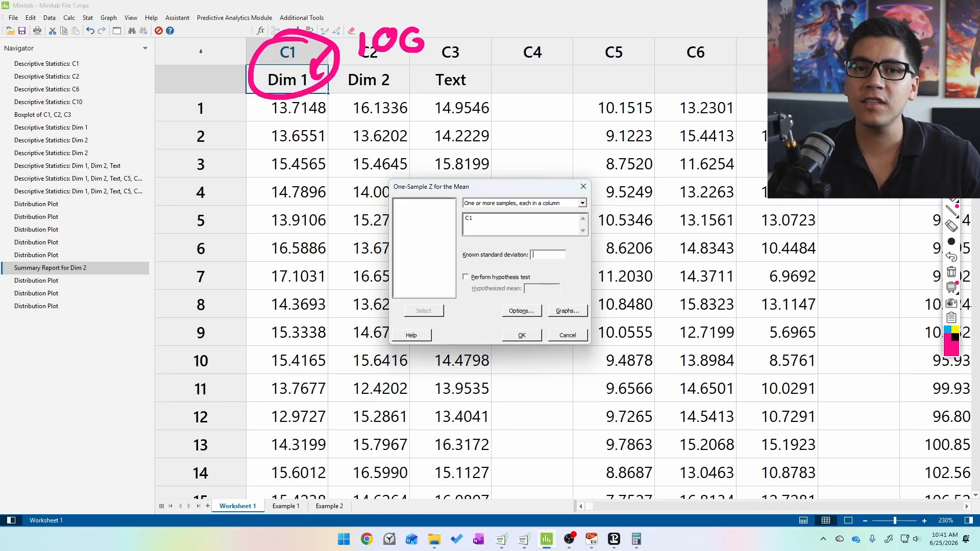
pyautogui.press('Escape')
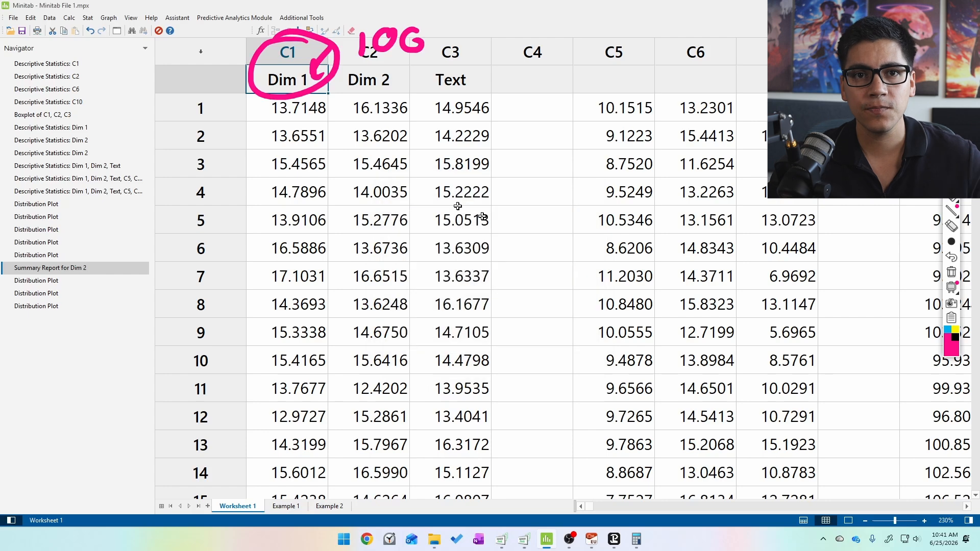
# Step: Display descriptive statistics for column C1 (Dim 1)
pyautogui.click(88, 17)
pyautogui.moveTo(115, 29)
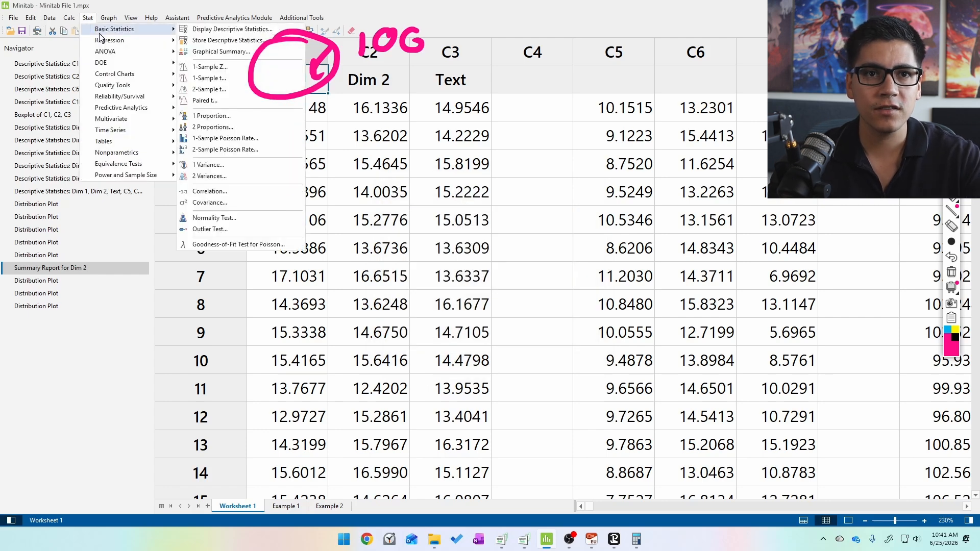
pyautogui.click(233, 29)
pyautogui.write('C1')
pyautogui.press('Return')
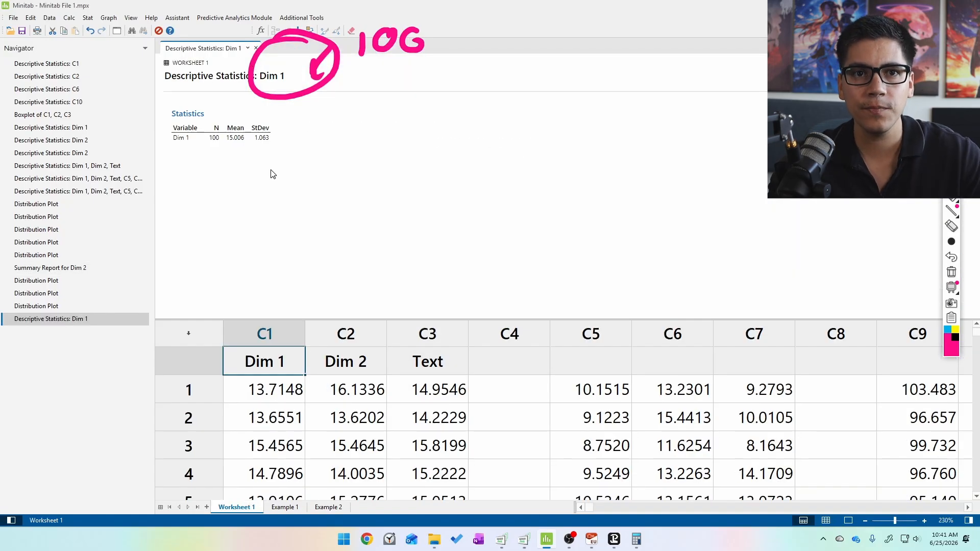
# Step: Highlight the StDev column in the Dim 1 statistics output and handwrite 1.063 above it
pyautogui.scroll(4, 355, 162)
pyautogui.click(449, 266)
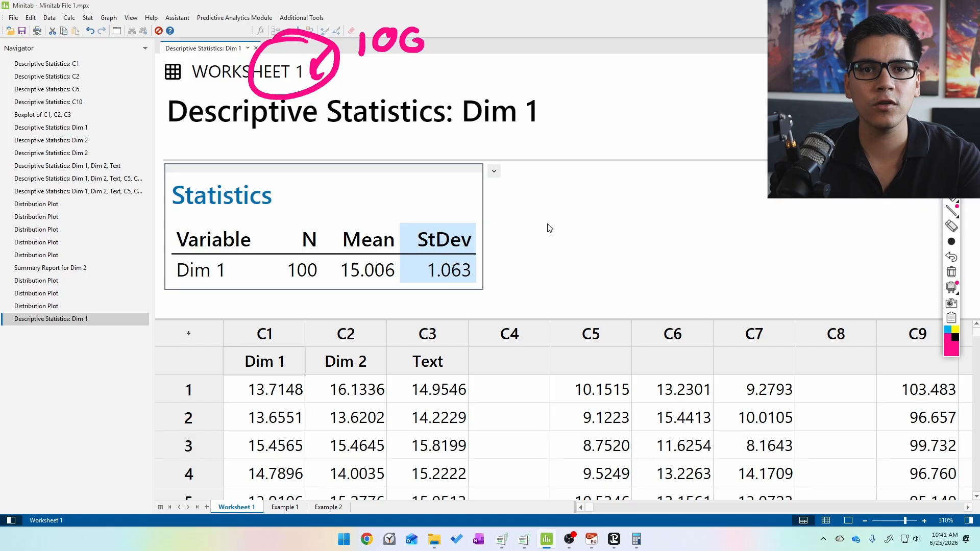
pyautogui.hotkey('ctrl', 'shift', '3')
pyautogui.click(387, 187)
pyautogui.moveTo(376, 169)
pyautogui.mouseDown()
pyautogui.moveTo(376, 186)
pyautogui.moveTo(408, 170)
pyautogui.mouseUp()
pyautogui.moveTo(435, 168)
pyautogui.mouseDown()
pyautogui.moveTo(423, 185)
pyautogui.moveTo(451, 192)
pyautogui.mouseUp()
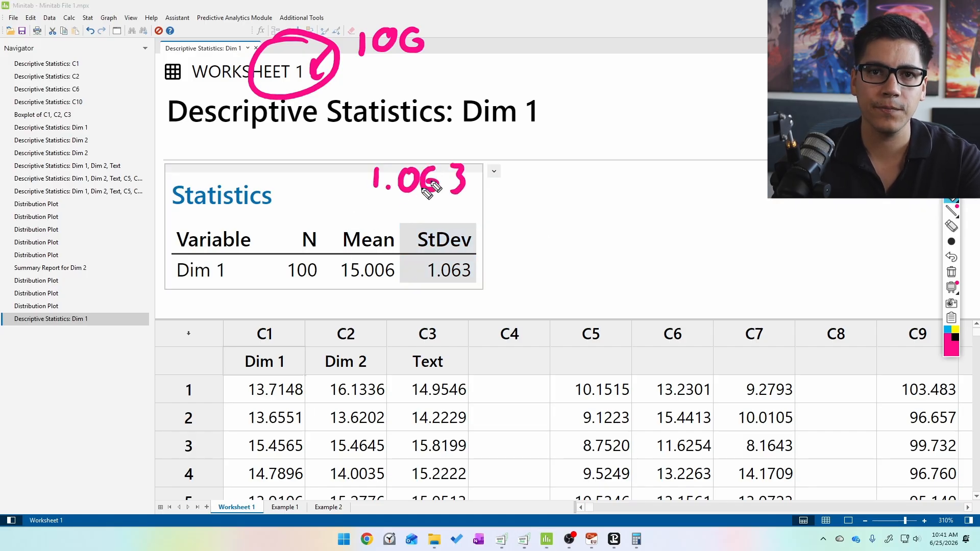
# Step: Run a 1-Sample Z analysis on column C1 with a known standard deviation of 1.063 and enlarge the output area
pyautogui.click(88, 17)
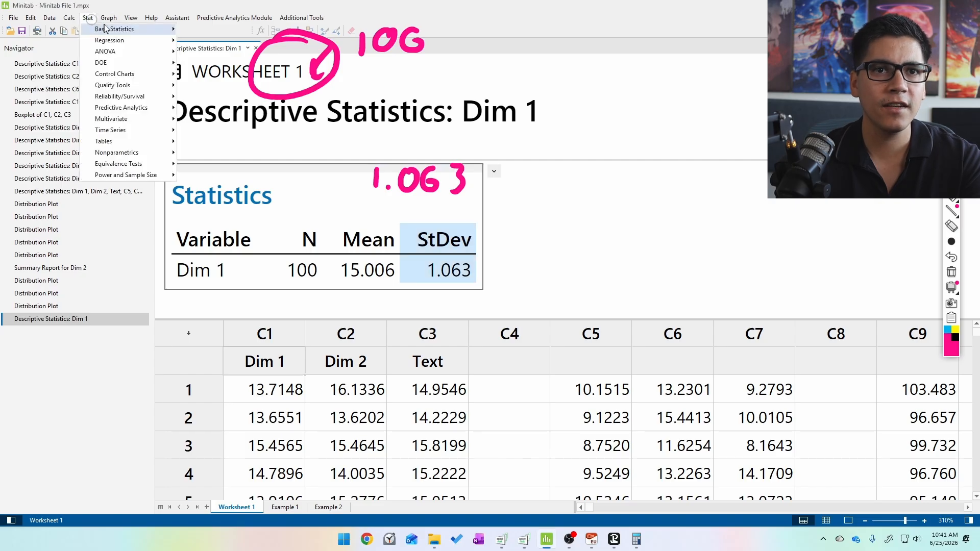
pyautogui.moveTo(220, 17)
pyautogui.moveTo(88, 17)
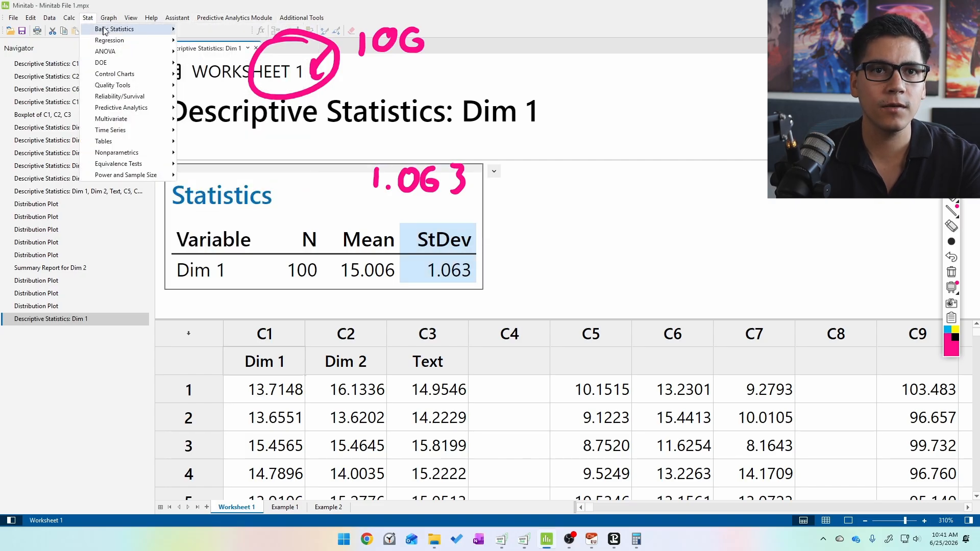
pyautogui.moveTo(118, 29)
pyautogui.click(223, 68)
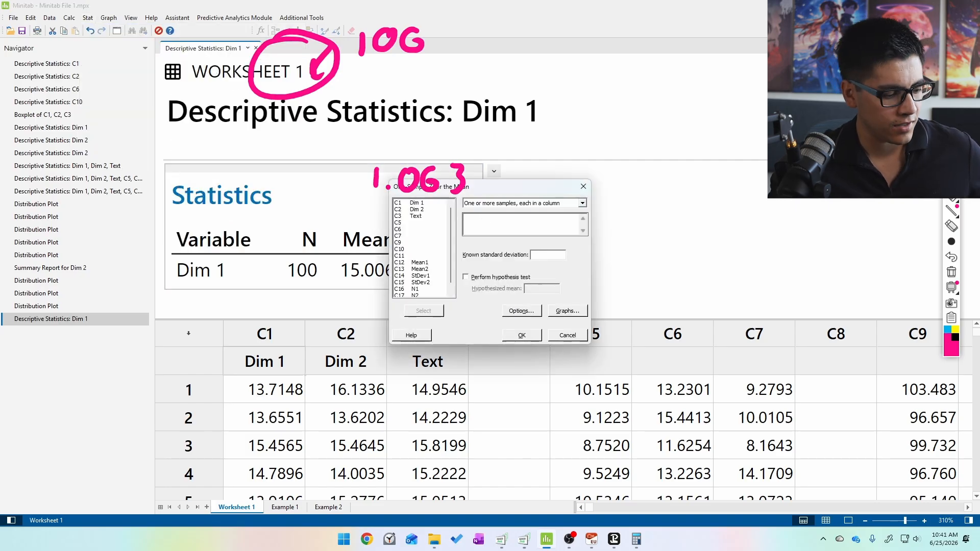
pyautogui.press('Tab')
pyautogui.write('1.063')
pyautogui.press('Return')
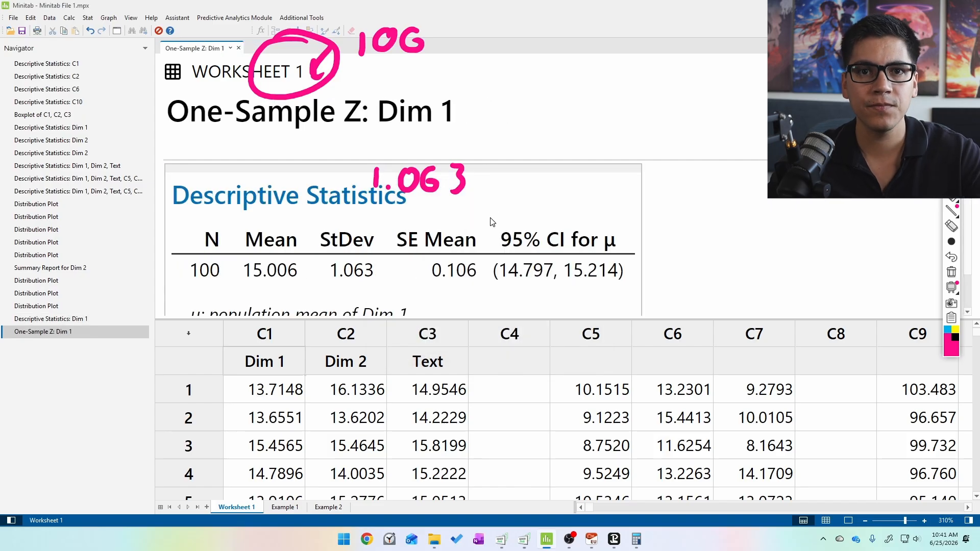
pyautogui.scroll(-1, 495, 225)
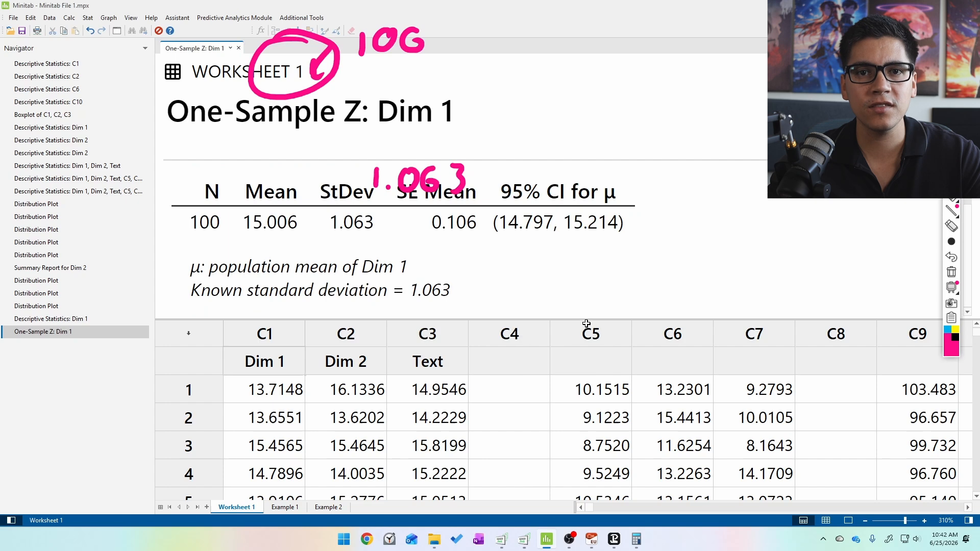
pyautogui.moveTo(589, 320); pyautogui.dragTo(584, 407)
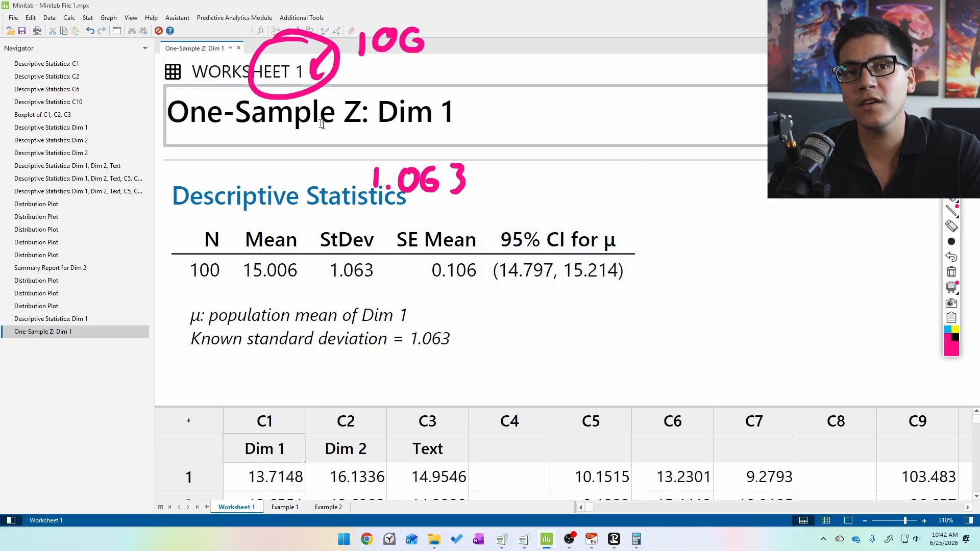
# Step: Rerun the 1-Sample Z analysis on C1 with a hypothesis test against a hypothesized mean of 15
pyautogui.click(88, 17)
pyautogui.moveTo(115, 29)
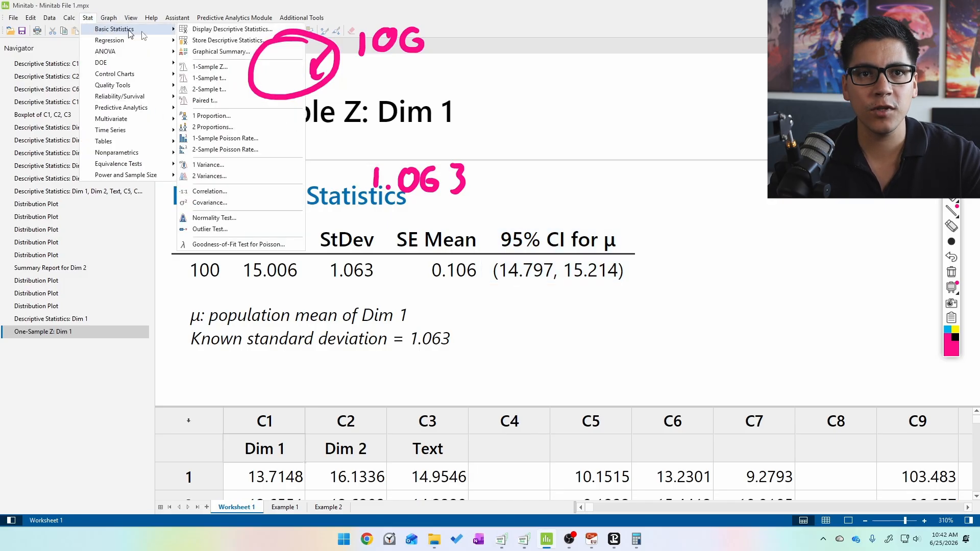
pyautogui.click(235, 67)
pyautogui.click(492, 278)
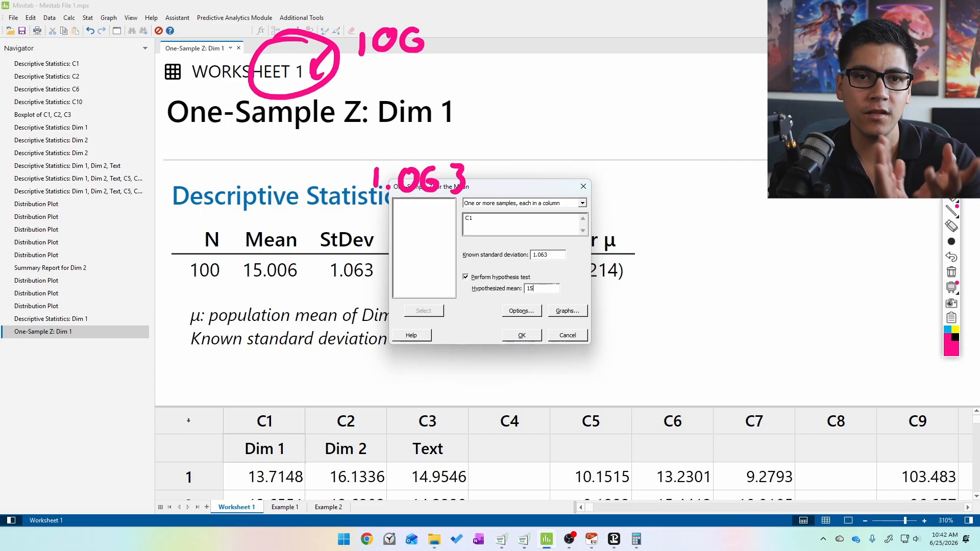
pyautogui.press('Return')
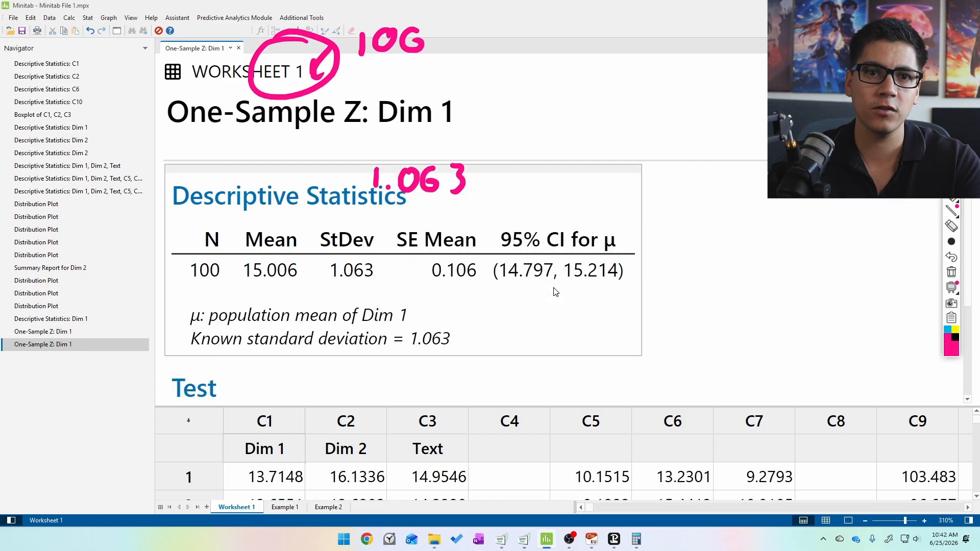
pyautogui.scroll(-3, 549, 291)
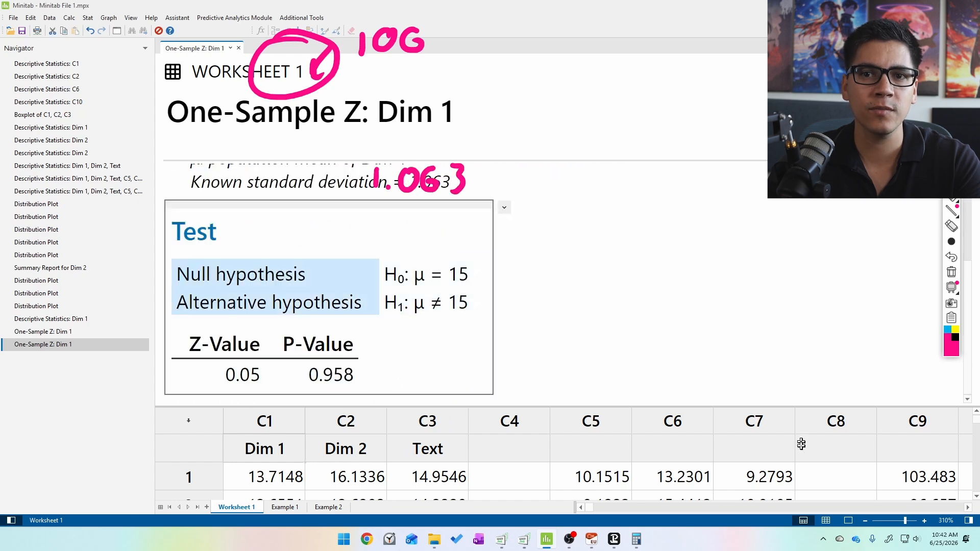
# Step: Show the One-Sample Z output without the worksheet and clear all handwritten screen annotations
pyautogui.click(848, 520)
pyautogui.scroll(1, 681, 425)
pyautogui.click(951, 271)
pyautogui.scroll(1, 810, 350)
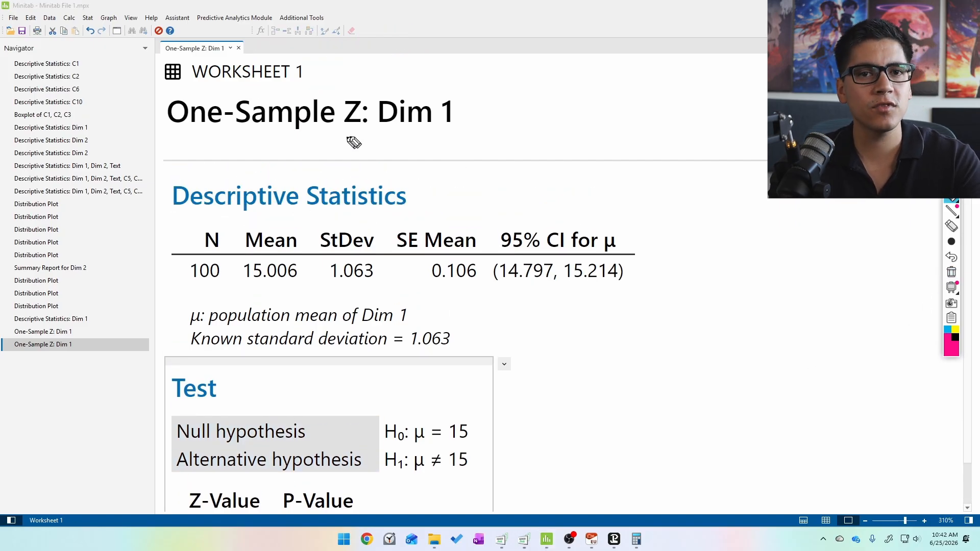
# Step: Underline "Z: Dim 1" in the output title with the annotation pen
pyautogui.moveTo(336, 141); pyautogui.dragTo(508, 130)
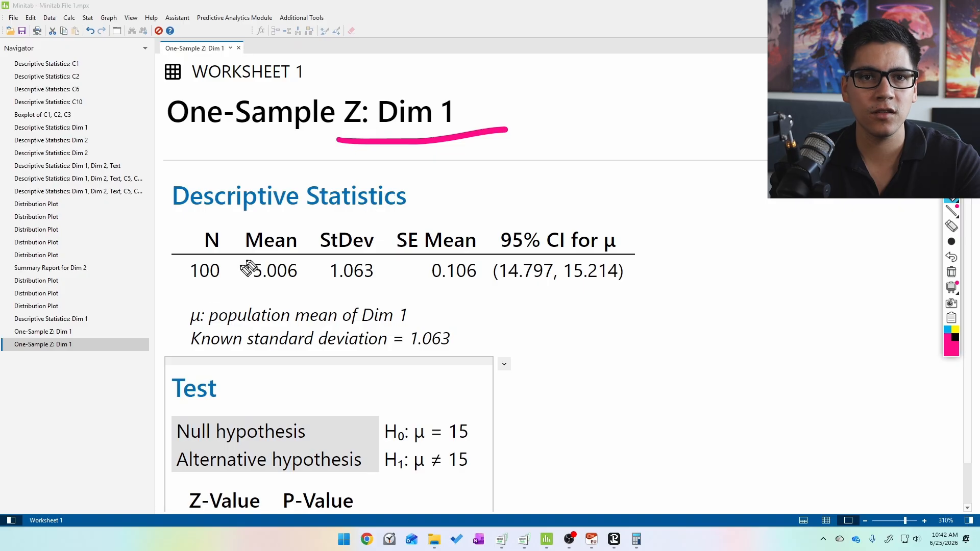
# Step: Circle N and Mean in the descriptive statistics, add arrow marks, and bracket the two 95% CI bounds using the annotation pen
pyautogui.moveTo(298, 217)
pyautogui.mouseDown()
pyautogui.moveTo(223, 215)
pyautogui.moveTo(308, 266)
pyautogui.moveTo(284, 240)
pyautogui.mouseUp()
pyautogui.moveTo(336, 208)
pyautogui.mouseDown()
pyautogui.moveTo(311, 226)
pyautogui.moveTo(323, 226)
pyautogui.mouseUp()
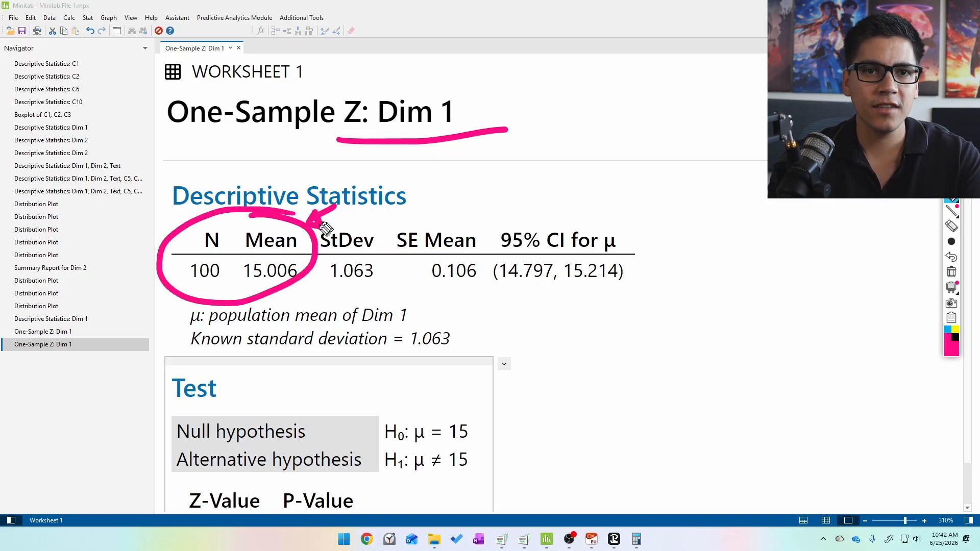
pyautogui.moveTo(230, 281); pyautogui.dragTo(247, 290)
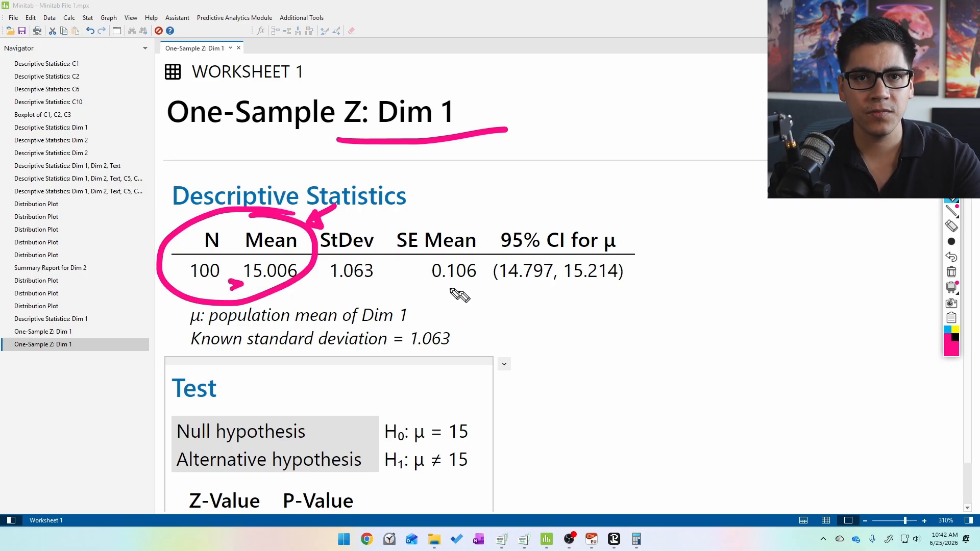
pyautogui.moveTo(525, 288)
pyautogui.mouseDown()
pyautogui.moveTo(531, 301)
pyautogui.moveTo(596, 295)
pyautogui.mouseUp()
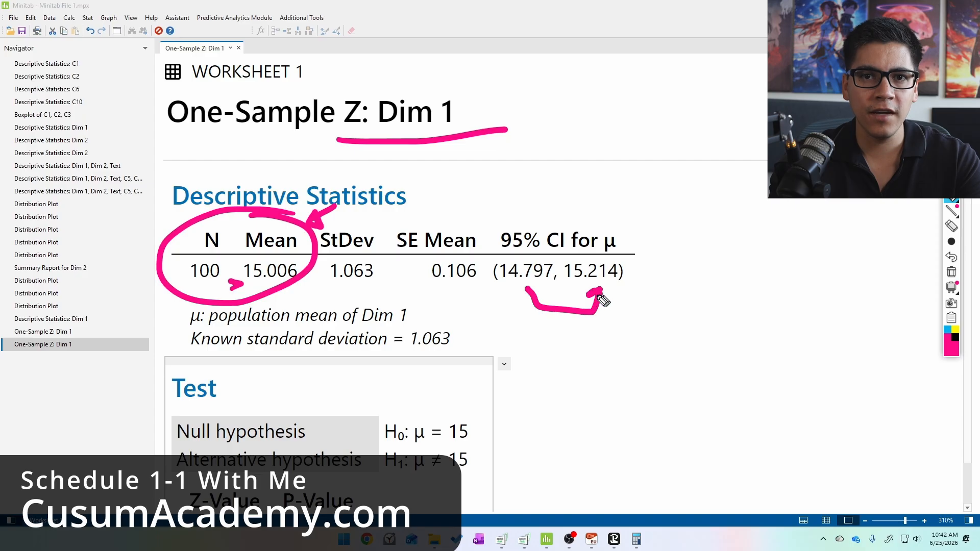
pyautogui.moveTo(521, 288); pyautogui.dragTo(525, 292)
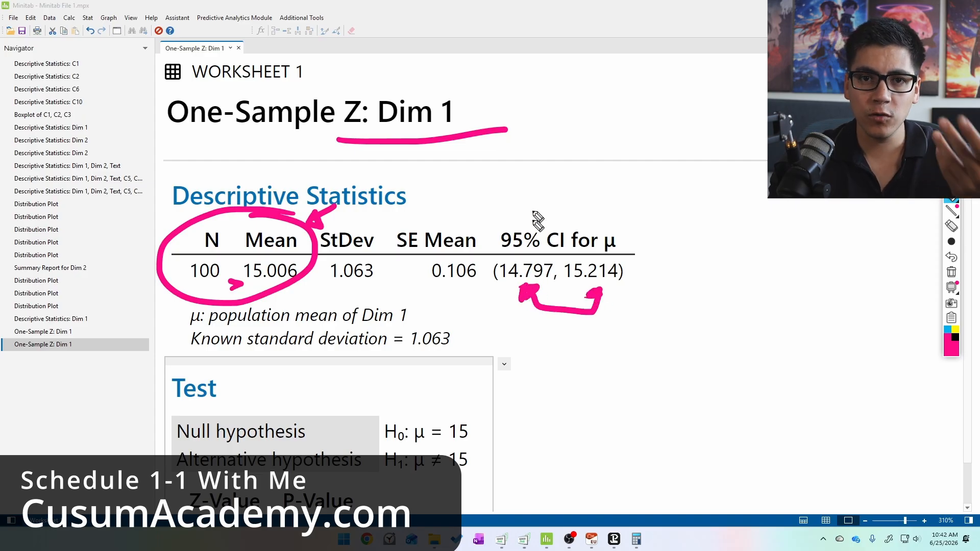
# Step: Circle both 95% CI bounds and handwrite the interval starting at 14.7 with the value 15, arrows and a check mark above
pyautogui.moveTo(539, 253)
pyautogui.mouseDown()
pyautogui.moveTo(491, 290)
pyautogui.moveTo(561, 255)
pyautogui.moveTo(619, 253)
pyautogui.moveTo(616, 294)
pyautogui.moveTo(620, 250)
pyautogui.mouseUp()
pyautogui.moveTo(558, 171); pyautogui.dragTo(554, 199)
pyautogui.click(620, 198)
pyautogui.moveTo(636, 174)
pyautogui.mouseDown()
pyautogui.moveTo(656, 176)
pyautogui.moveTo(646, 204)
pyautogui.moveTo(720, 191)
pyautogui.mouseUp()
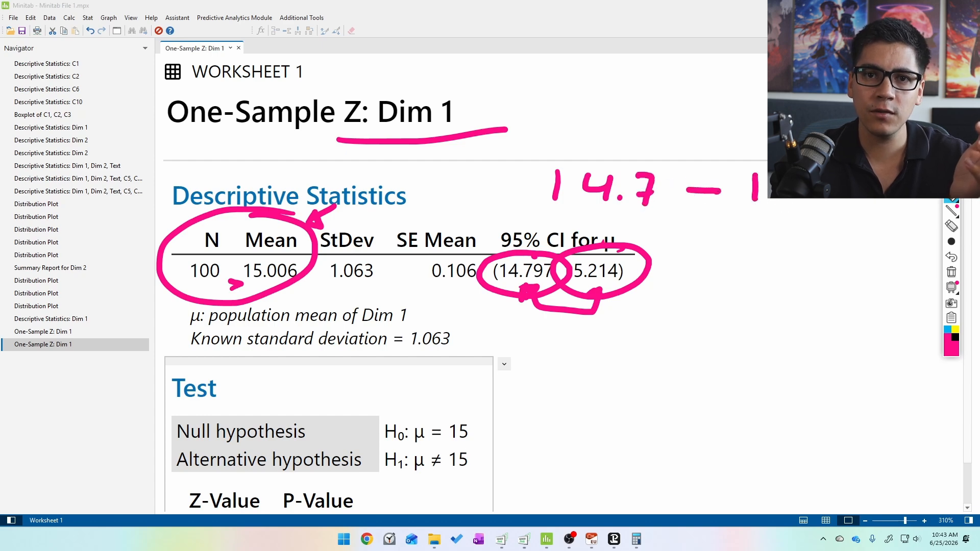
pyautogui.moveTo(842, 200); pyautogui.dragTo(842, 220)
pyautogui.moveTo(695, 121); pyautogui.dragTo(694, 146)
pyautogui.moveTo(729, 118)
pyautogui.mouseDown()
pyautogui.moveTo(714, 146)
pyautogui.moveTo(646, 160)
pyautogui.moveTo(663, 162)
pyautogui.mouseUp()
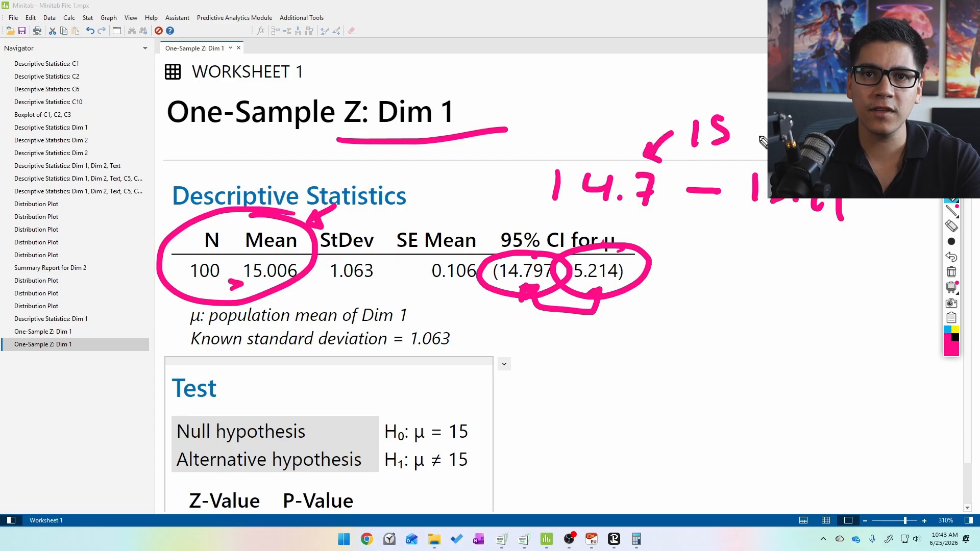
pyautogui.moveTo(734, 93); pyautogui.dragTo(767, 80)
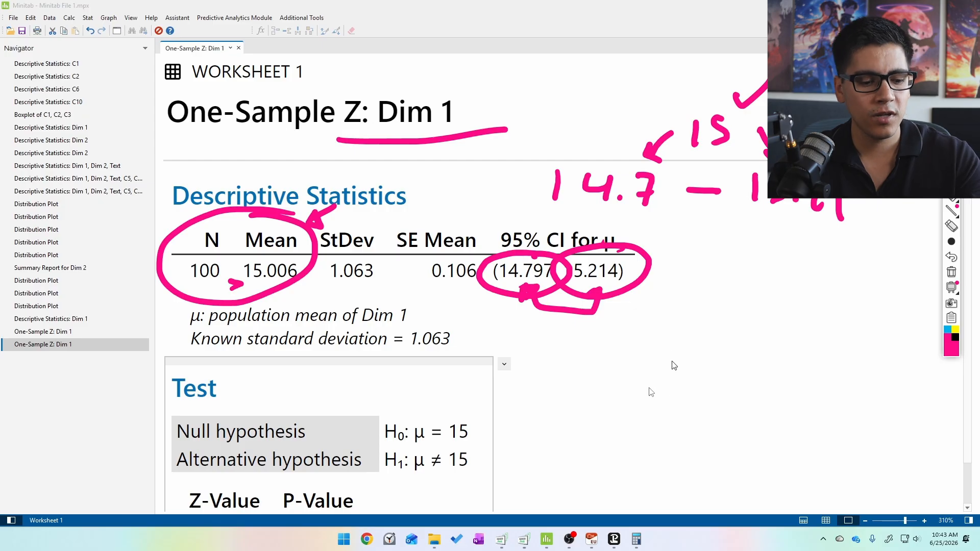
# Step: Clear all annotations, highlight the P-Value column of the test table, and handwrite "P > 0.05" with a check mark beside it
pyautogui.hotkey('ctrl', 'shift', '7')
pyautogui.scroll(-1, 635, 386)
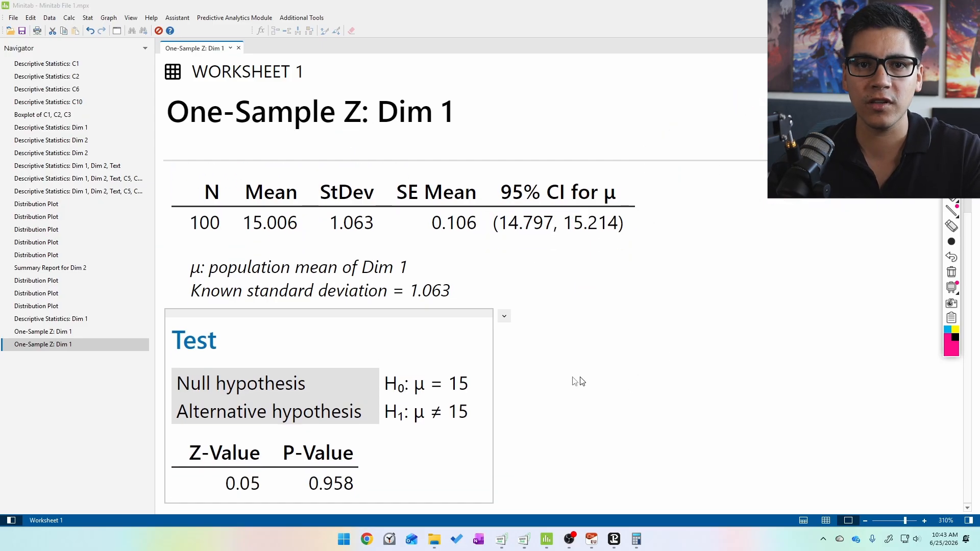
pyautogui.click(331, 467)
pyautogui.hotkey('ctrl', 'shift', '2')
pyautogui.moveTo(427, 471)
pyautogui.mouseDown()
pyautogui.moveTo(439, 444)
pyautogui.moveTo(429, 460)
pyautogui.moveTo(564, 439)
pyautogui.moveTo(635, 388)
pyautogui.mouseUp()
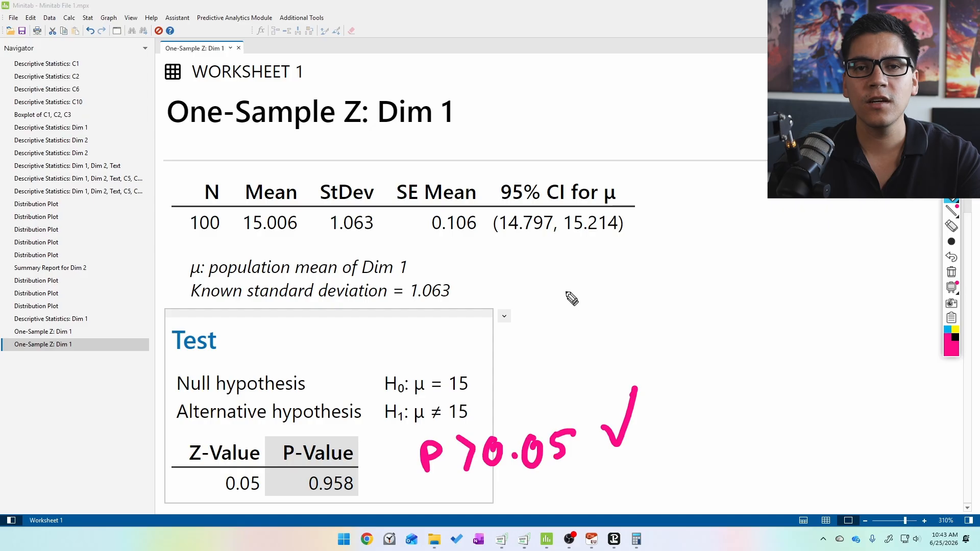
# Step: Handwrite "μ = 15" above the "P > 0.05" note
pyautogui.moveTo(552, 305)
pyautogui.mouseDown()
pyautogui.moveTo(540, 343)
pyautogui.moveTo(615, 304)
pyautogui.mouseUp()
pyautogui.moveTo(602, 319); pyautogui.dragTo(641, 331)
pyautogui.click(643, 301)
pyautogui.moveTo(659, 301)
pyautogui.mouseDown()
pyautogui.moveTo(655, 329)
pyautogui.moveTo(680, 293)
pyautogui.mouseUp()
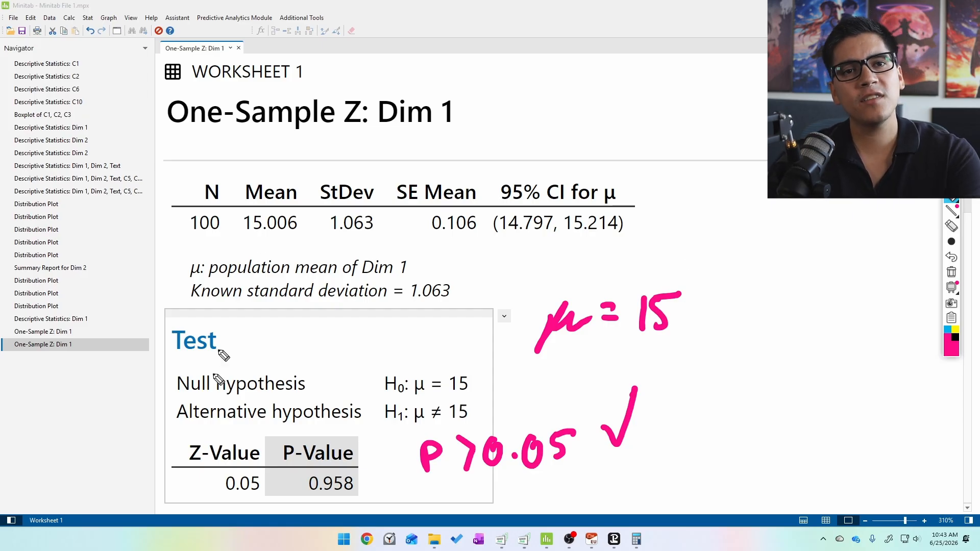
# Step: Circle N and Mean, handwrite "100" and "15.006" above them, and mark the 15.006 with a circle and check mark
pyautogui.moveTo(306, 166)
pyautogui.mouseDown()
pyautogui.moveTo(256, 160)
pyautogui.moveTo(243, 254)
pyautogui.moveTo(280, 170)
pyautogui.mouseUp()
pyautogui.moveTo(199, 132); pyautogui.dragTo(196, 156)
pyautogui.moveTo(217, 135); pyautogui.dragTo(278, 137)
pyautogui.moveTo(264, 150)
pyautogui.mouseDown()
pyautogui.moveTo(289, 152)
pyautogui.moveTo(313, 136)
pyautogui.mouseUp()
pyautogui.click(305, 139)
pyautogui.moveTo(332, 128)
pyautogui.mouseDown()
pyautogui.moveTo(328, 150)
pyautogui.moveTo(342, 136)
pyautogui.moveTo(366, 165)
pyautogui.mouseUp()
pyautogui.moveTo(408, 137); pyautogui.dragTo(389, 162)
pyautogui.click(414, 162)
pyautogui.moveTo(438, 140); pyautogui.dragTo(481, 153)
pyautogui.moveTo(509, 118)
pyautogui.mouseDown()
pyautogui.moveTo(449, 113)
pyautogui.moveTo(486, 176)
pyautogui.moveTo(475, 100)
pyautogui.mouseUp()
pyautogui.moveTo(561, 125)
pyautogui.mouseDown()
pyautogui.moveTo(572, 131)
pyautogui.moveTo(620, 98)
pyautogui.mouseUp()
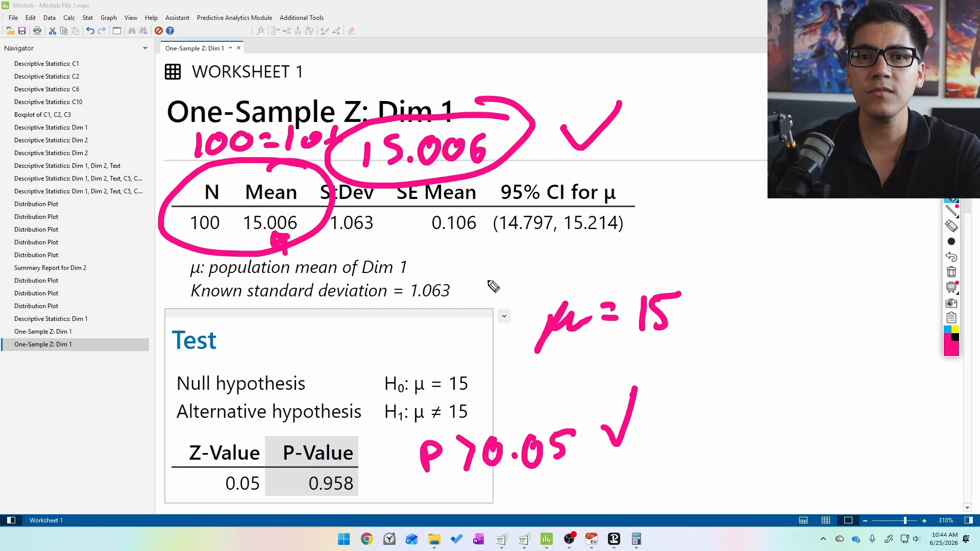
# Step: Bracket the 95% CI bounds, circle the handwritten "μ = 15" conclusion, and point arrows at the 15 and the P-Value heading
pyautogui.moveTo(539, 252)
pyautogui.mouseDown()
pyautogui.moveTo(591, 274)
pyautogui.moveTo(600, 245)
pyautogui.mouseUp()
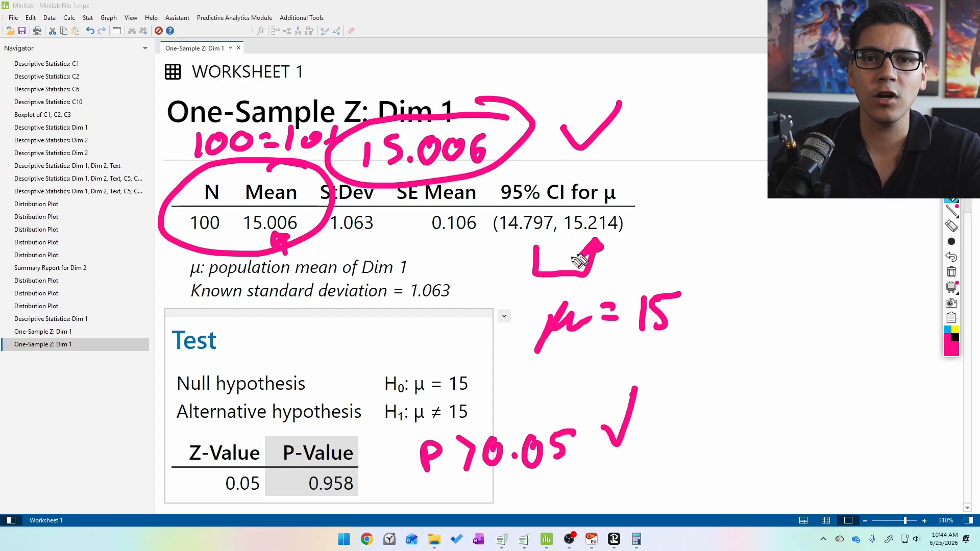
pyautogui.moveTo(521, 262)
pyautogui.mouseDown()
pyautogui.moveTo(534, 244)
pyautogui.moveTo(549, 251)
pyautogui.mouseUp()
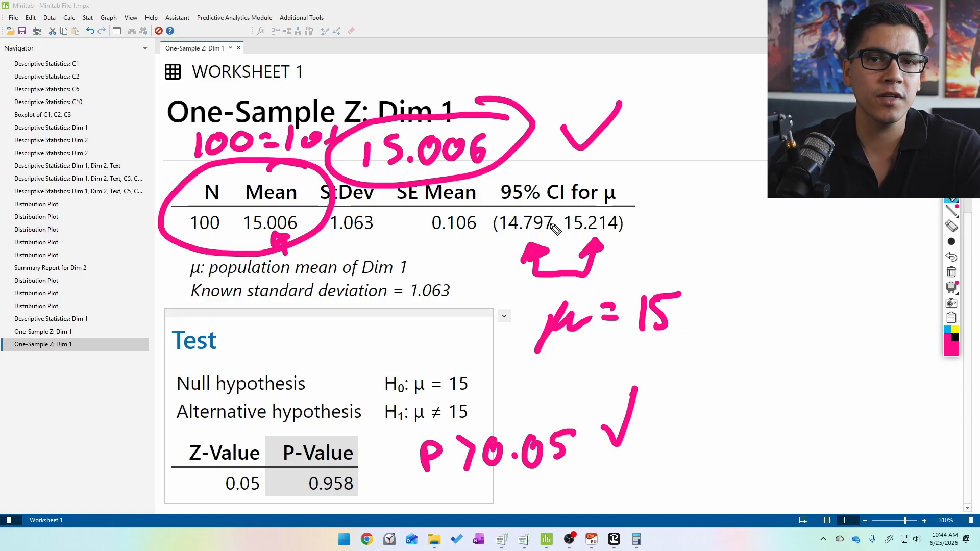
pyautogui.moveTo(698, 251)
pyautogui.mouseDown()
pyautogui.moveTo(438, 355)
pyautogui.moveTo(771, 269)
pyautogui.moveTo(594, 244)
pyautogui.mouseUp()
pyautogui.moveTo(729, 274); pyautogui.dragTo(692, 298)
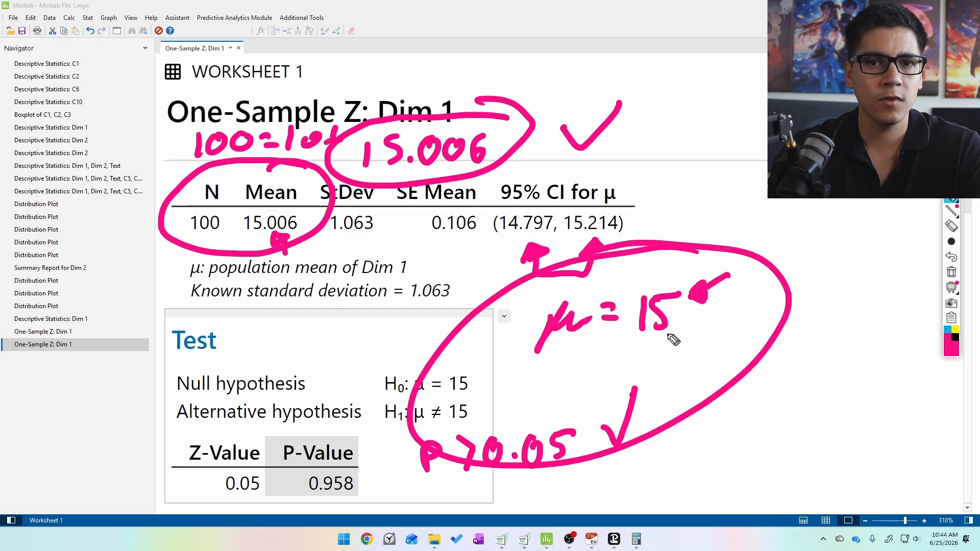
pyautogui.moveTo(380, 439); pyautogui.dragTo(368, 462)
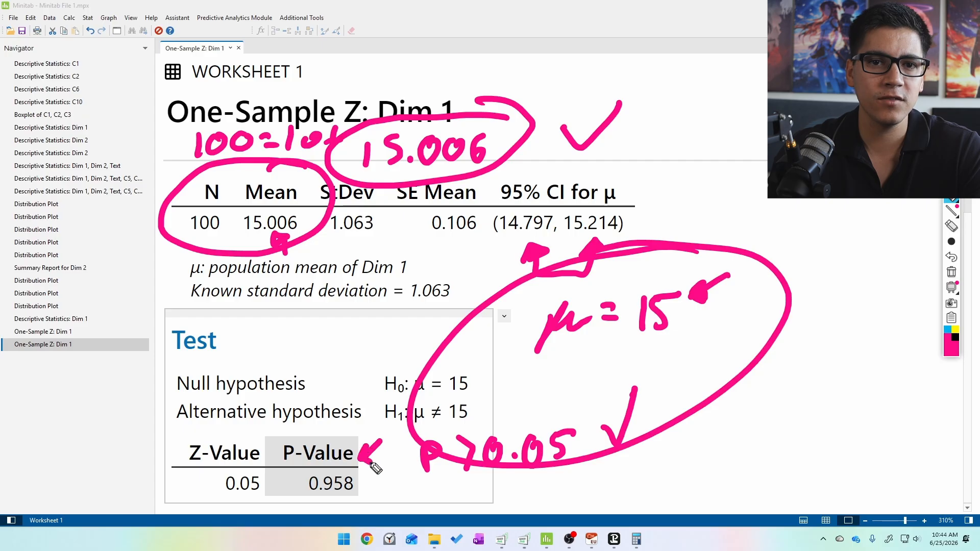
# Step: Clear all annotations and rerun the 1-Sample Z test on C1 with a hypothesized mean of 14
pyautogui.click(950, 271)
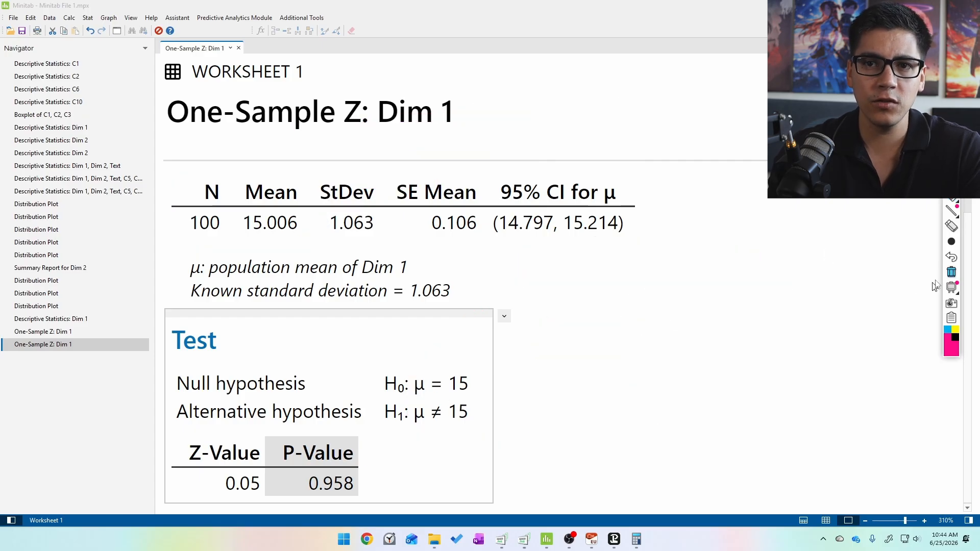
pyautogui.click(739, 350)
pyautogui.hotkey('ctrl', 'e')
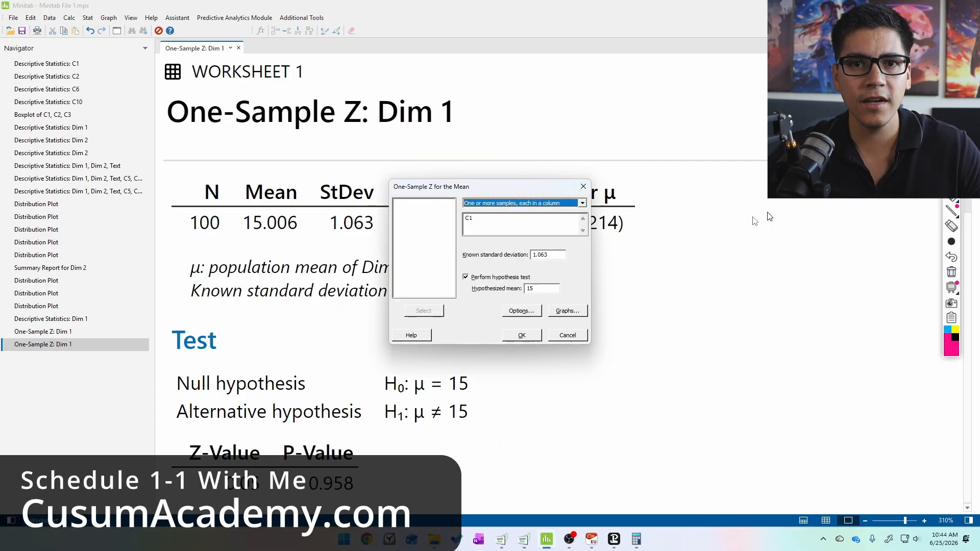
pyautogui.doubleClick(530, 288)
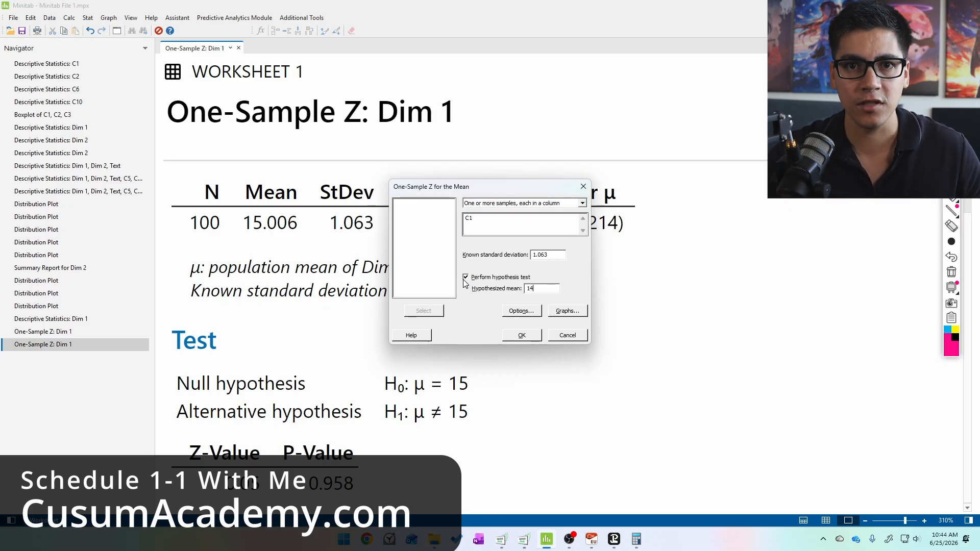
pyautogui.press('Return')
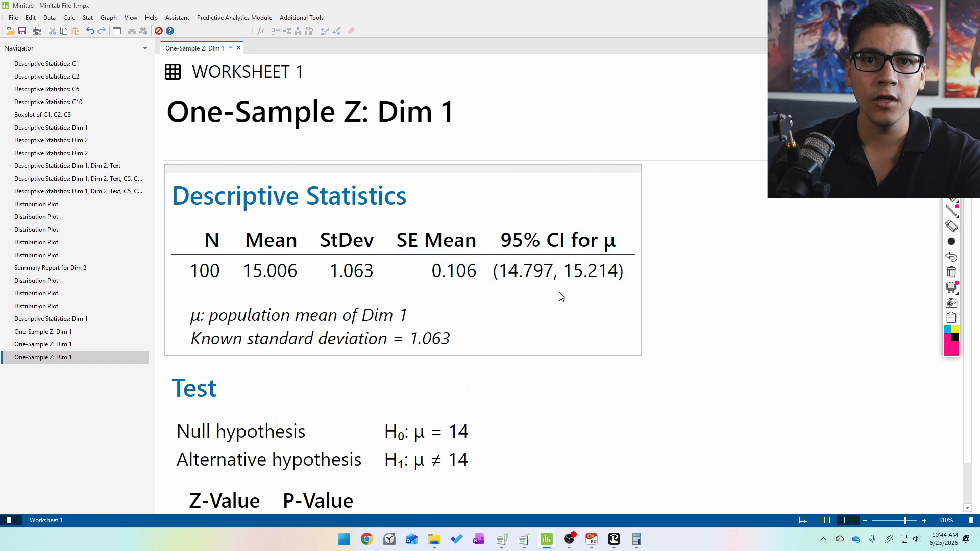
# Step: Compare the One-Sample Z outputs for hypothesized means of 15 and 14, including their descriptive statistics and test results
pyautogui.scroll(-2, 612, 313)
pyautogui.scroll(2, 612, 313)
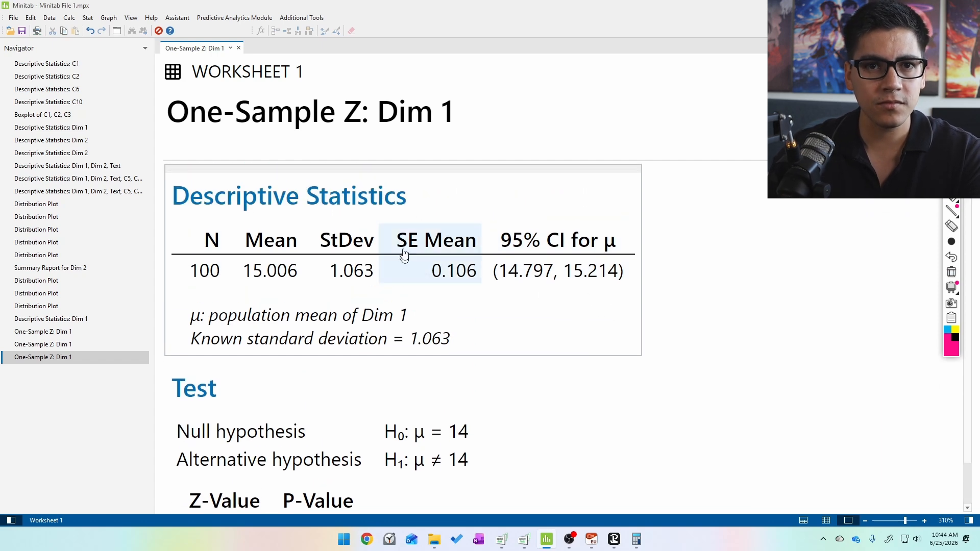
pyautogui.click(94, 347)
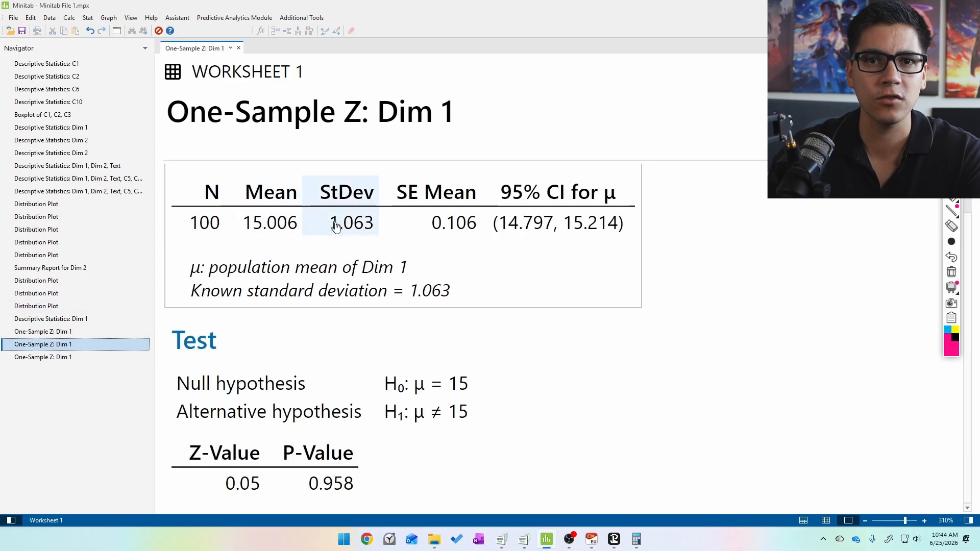
pyautogui.scroll(2, 336, 227)
pyautogui.click(59, 356)
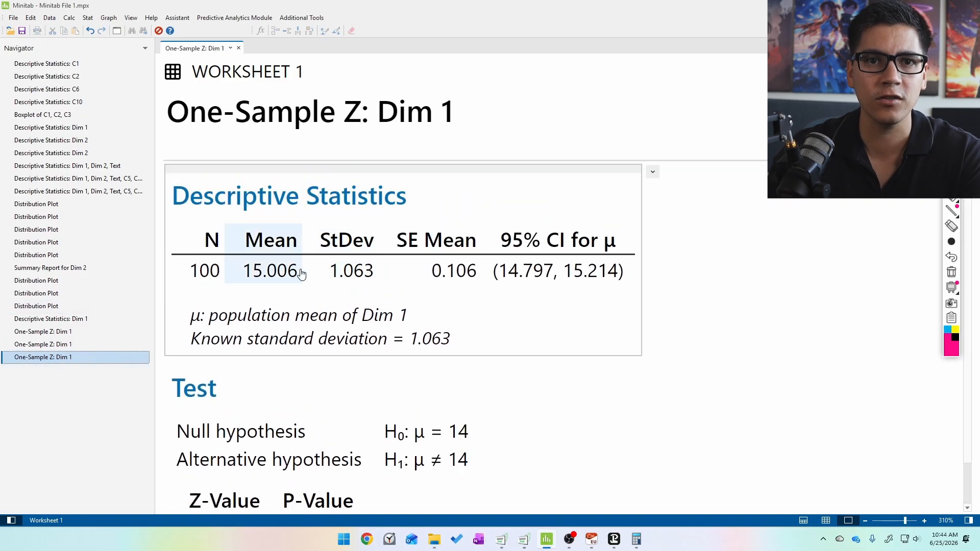
pyautogui.scroll(-1, 286, 357)
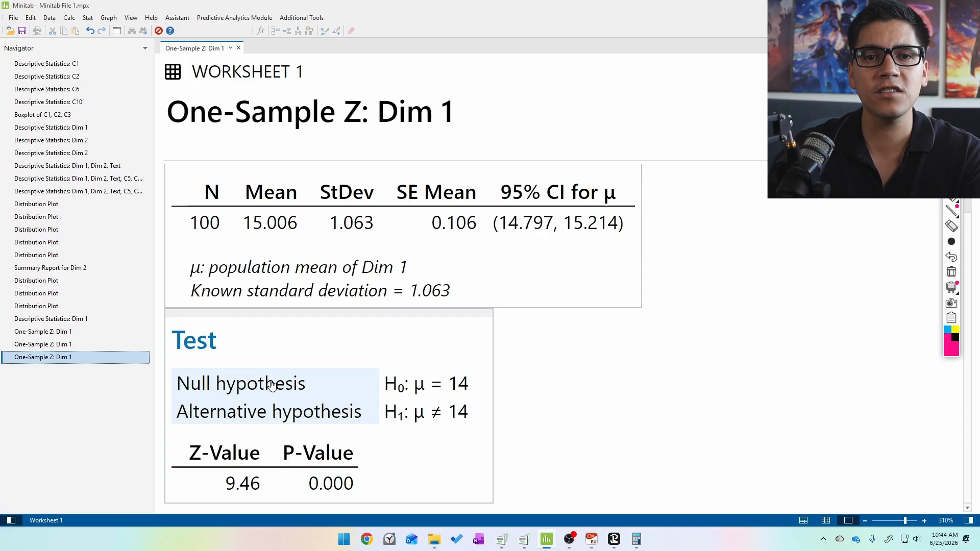
pyautogui.moveTo(477, 352)
pyautogui.mouseDown()
pyautogui.moveTo(365, 448)
pyautogui.moveTo(451, 369)
pyautogui.mouseUp()
pyautogui.moveTo(572, 365); pyautogui.dragTo(593, 363)
pyautogui.moveTo(581, 379); pyautogui.dragTo(614, 384)
pyautogui.moveTo(636, 353)
pyautogui.mouseDown()
pyautogui.moveTo(632, 378)
pyautogui.moveTo(655, 351)
pyautogui.mouseUp()
pyautogui.moveTo(575, 423)
pyautogui.mouseDown()
pyautogui.moveTo(597, 424)
pyautogui.moveTo(604, 442)
pyautogui.moveTo(568, 476)
pyautogui.mouseUp()
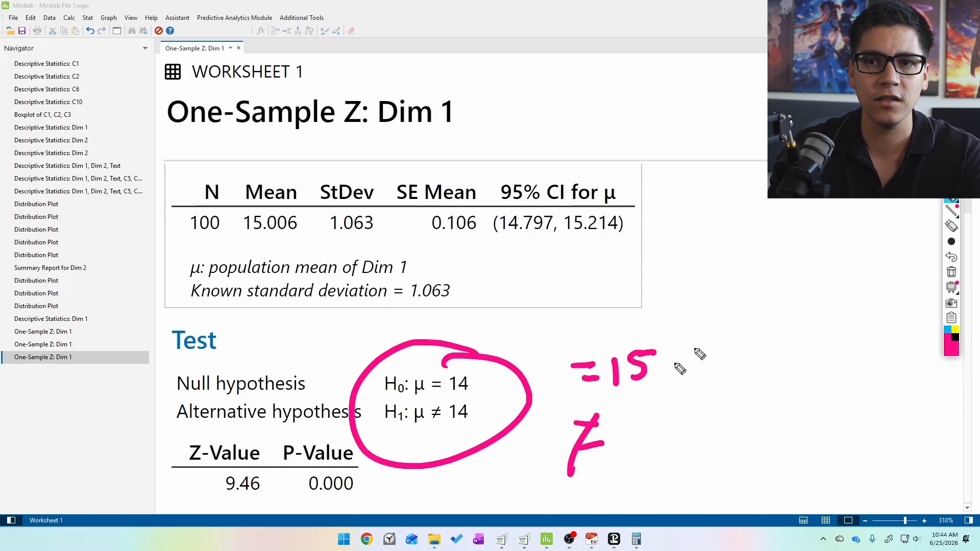
pyautogui.click(950, 274)
# Step: Handwrite "= 14" beside the null and alternative hypotheses
pyautogui.moveTo(614, 379)
pyautogui.mouseDown()
pyautogui.moveTo(646, 376)
pyautogui.moveTo(647, 394)
pyautogui.mouseUp()
pyautogui.moveTo(675, 366)
pyautogui.mouseDown()
pyautogui.moveTo(676, 393)
pyautogui.moveTo(720, 389)
pyautogui.mouseUp()
pyautogui.moveTo(722, 366); pyautogui.dragTo(718, 417)
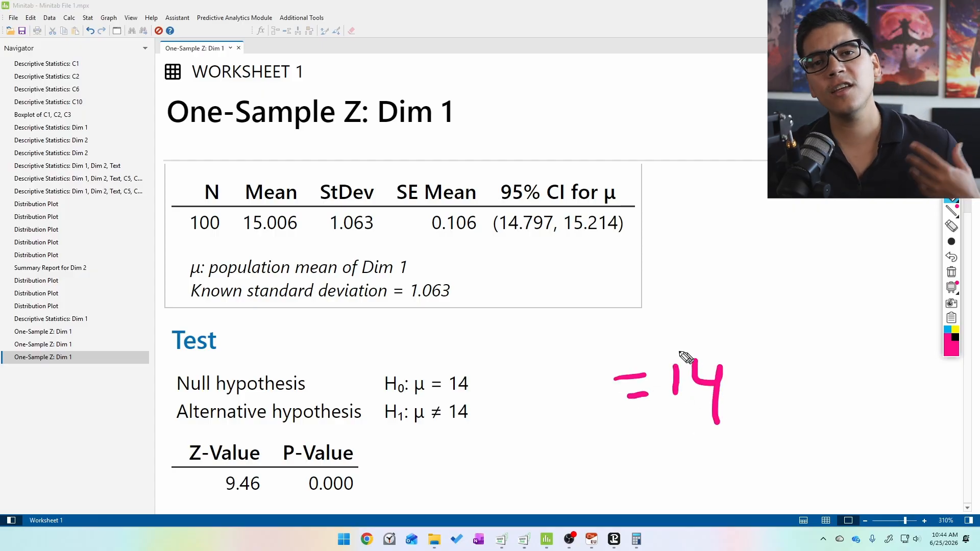
# Step: Circle the P-Value result and handwrite "P < 0.05" and "Not = 14" beside it
pyautogui.moveTo(367, 435)
pyautogui.mouseDown()
pyautogui.moveTo(270, 452)
pyautogui.moveTo(336, 432)
pyautogui.mouseUp()
pyautogui.moveTo(445, 442)
pyautogui.mouseDown()
pyautogui.moveTo(437, 468)
pyautogui.moveTo(438, 457)
pyautogui.mouseUp()
pyautogui.moveTo(502, 439)
pyautogui.mouseDown()
pyautogui.moveTo(503, 464)
pyautogui.moveTo(526, 440)
pyautogui.moveTo(579, 442)
pyautogui.moveTo(593, 461)
pyautogui.mouseUp()
pyautogui.click(551, 454)
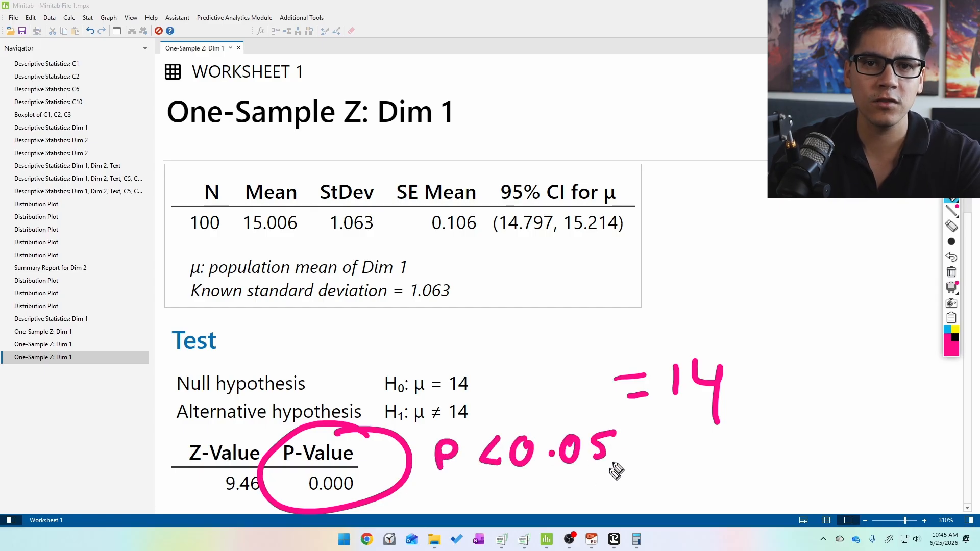
pyautogui.moveTo(498, 509)
pyautogui.mouseDown()
pyautogui.moveTo(523, 486)
pyautogui.moveTo(560, 489)
pyautogui.mouseUp()
pyautogui.moveTo(571, 480)
pyautogui.mouseDown()
pyautogui.moveTo(568, 505)
pyautogui.moveTo(579, 492)
pyautogui.moveTo(628, 483)
pyautogui.mouseUp()
pyautogui.moveTo(608, 494); pyautogui.dragTo(680, 491)
pyautogui.moveTo(680, 466); pyautogui.dragTo(682, 497)
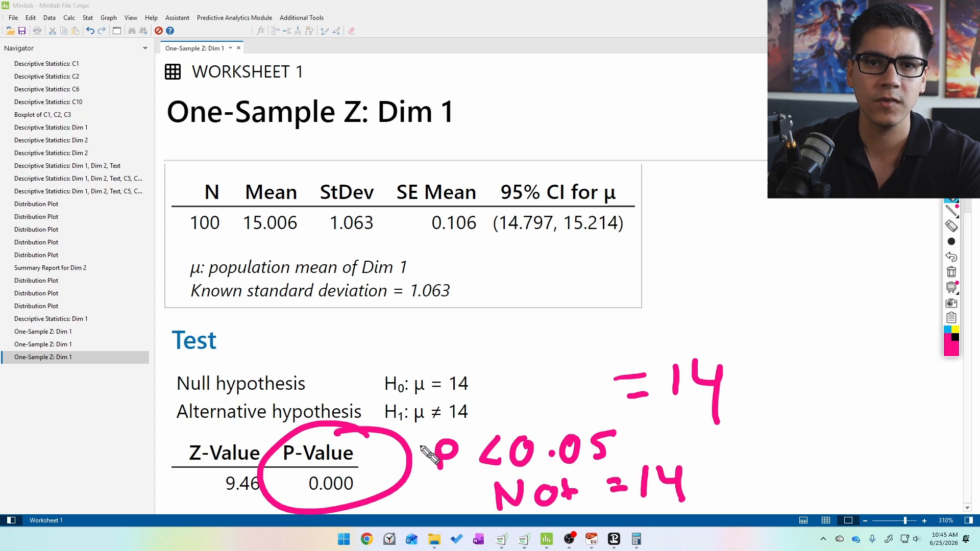
# Step: Circle the H₀ and H₁ symbols, handwrite a note beside them, and clear all annotations
pyautogui.moveTo(409, 364)
pyautogui.mouseDown()
pyautogui.moveTo(453, 403)
pyautogui.moveTo(397, 357)
pyautogui.mouseUp()
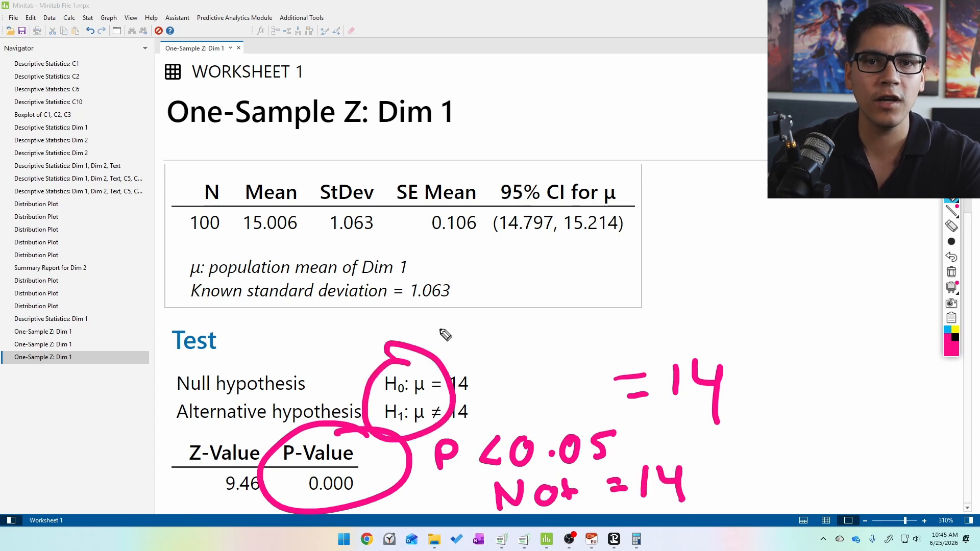
pyautogui.moveTo(459, 346)
pyautogui.mouseDown()
pyautogui.moveTo(476, 322)
pyautogui.moveTo(514, 338)
pyautogui.mouseUp()
pyautogui.moveTo(523, 337)
pyautogui.mouseDown()
pyautogui.moveTo(527, 322)
pyautogui.moveTo(537, 337)
pyautogui.mouseUp()
pyautogui.moveTo(493, 375)
pyautogui.mouseDown()
pyautogui.moveTo(503, 354)
pyautogui.moveTo(530, 371)
pyautogui.mouseUp()
pyautogui.moveTo(546, 350)
pyautogui.mouseDown()
pyautogui.moveTo(545, 376)
pyautogui.moveTo(556, 360)
pyautogui.mouseUp()
pyautogui.moveTo(567, 349)
pyautogui.mouseDown()
pyautogui.moveTo(571, 366)
pyautogui.moveTo(619, 346)
pyautogui.moveTo(635, 357)
pyautogui.moveTo(666, 343)
pyautogui.mouseUp()
pyautogui.click(674, 336)
pyautogui.click(948, 271)
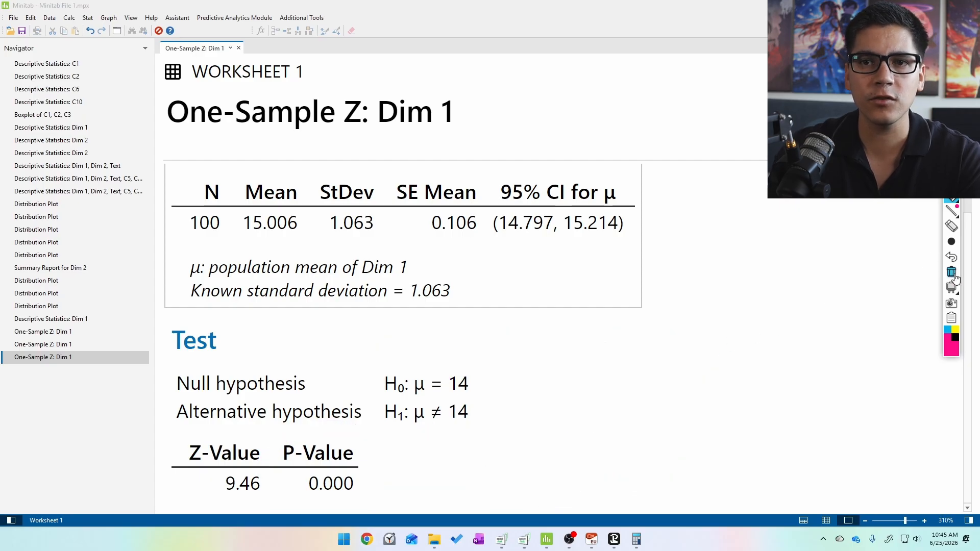
# Step: Circle the alternative hypothesis μ ≠ 14, point an arrow at it, and clear the annotations
pyautogui.moveTo(478, 403)
pyautogui.mouseDown()
pyautogui.moveTo(341, 417)
pyautogui.moveTo(496, 396)
pyautogui.moveTo(468, 388)
pyautogui.mouseUp()
pyautogui.moveTo(561, 351)
pyautogui.mouseDown()
pyautogui.moveTo(531, 385)
pyautogui.moveTo(540, 375)
pyautogui.mouseUp()
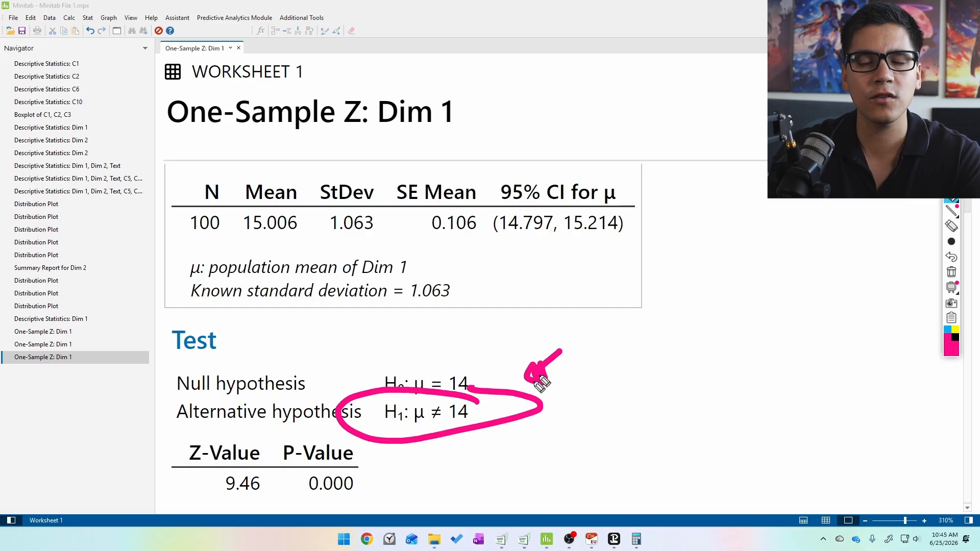
pyautogui.hotkey('ctrl', 'shift', '2')
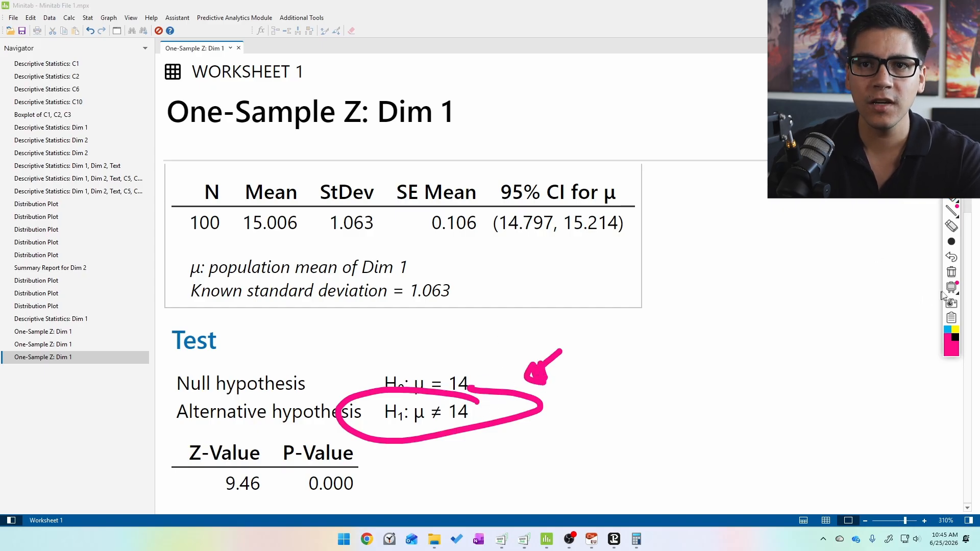
pyautogui.click(950, 272)
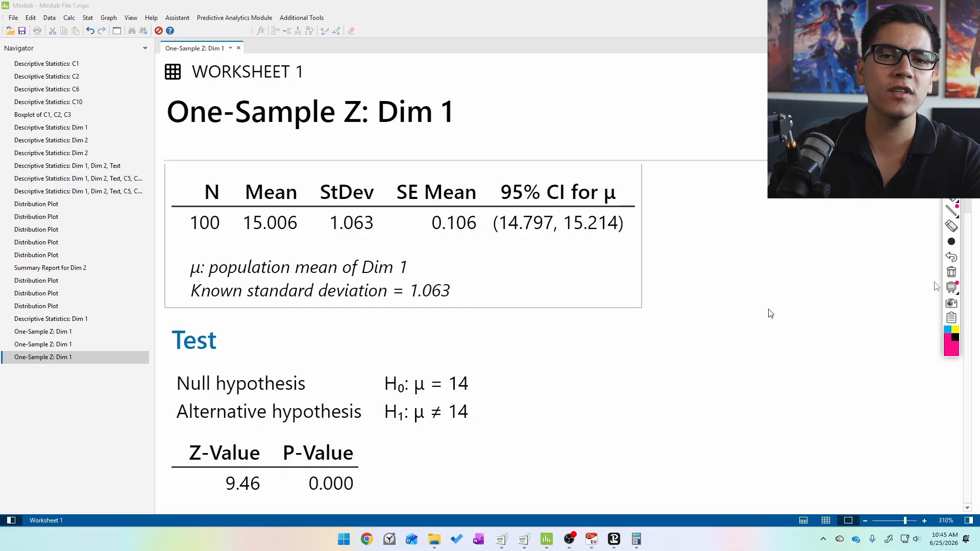
# Step: Set up a 1-Sample t test on C1 with hypothesis testing enabled, and draw a σ with an arrow towards the Dim 1 column
pyautogui.click(825, 520)
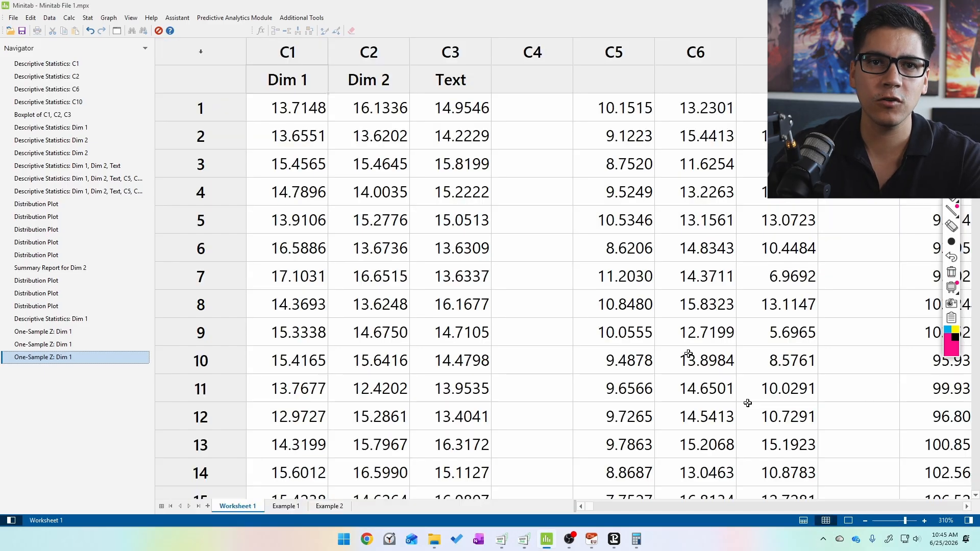
pyautogui.click(88, 17)
pyautogui.moveTo(98, 33)
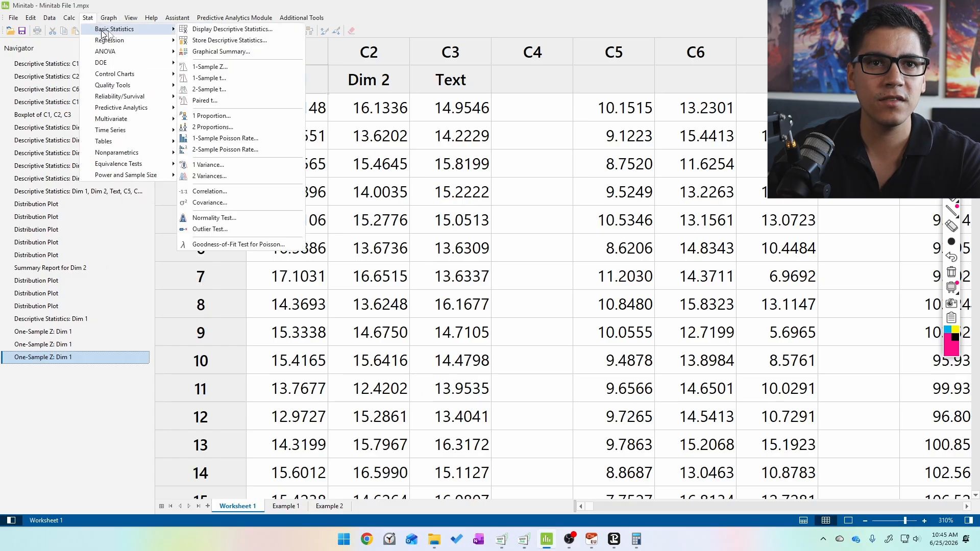
pyautogui.click(231, 84)
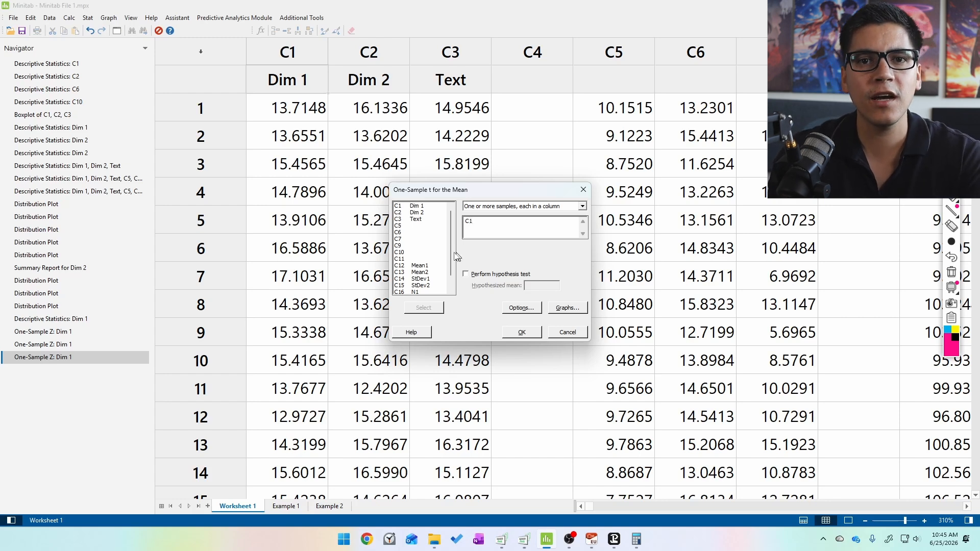
pyautogui.click(489, 276)
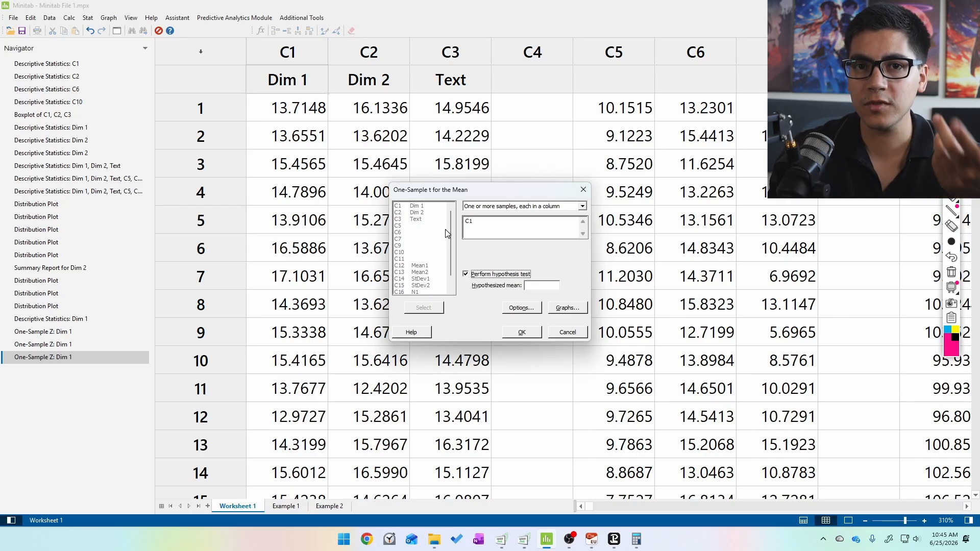
pyautogui.moveTo(529, 105)
pyautogui.mouseDown()
pyautogui.moveTo(518, 102)
pyautogui.moveTo(560, 102)
pyautogui.moveTo(324, 83)
pyautogui.moveTo(317, 99)
pyautogui.moveTo(325, 88)
pyautogui.mouseUp()
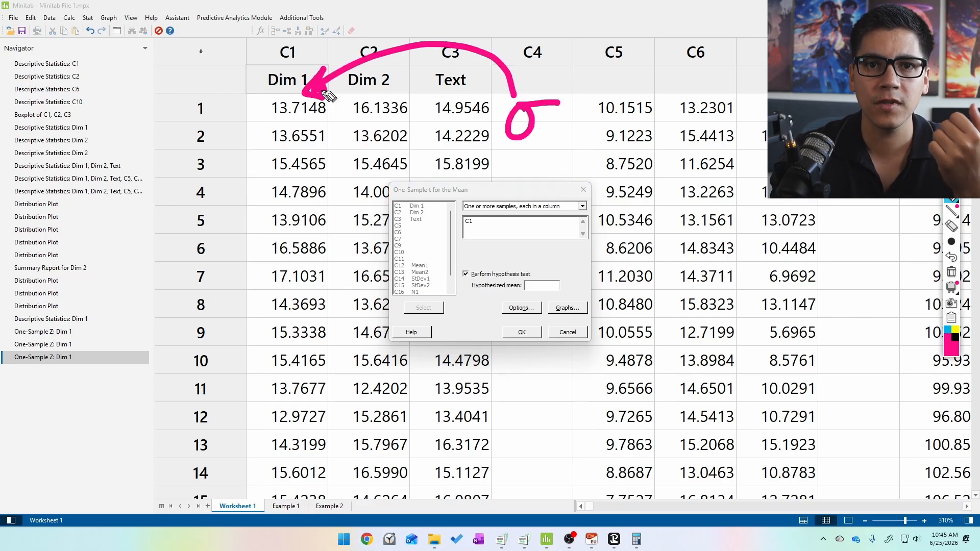
# Step: Set the hypothesized mean to 15, run the 1-Sample t test, and show only its output
pyautogui.click(534, 286)
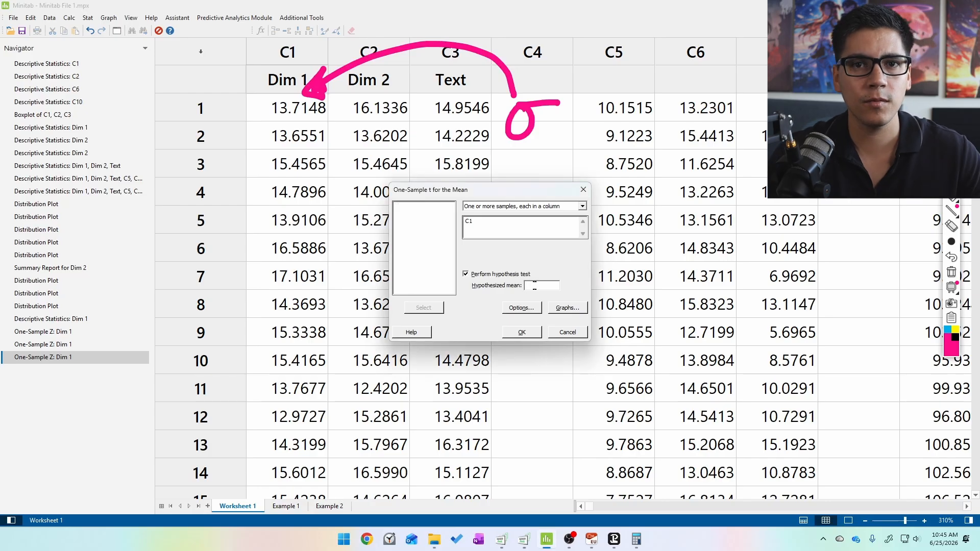
pyautogui.press('Return')
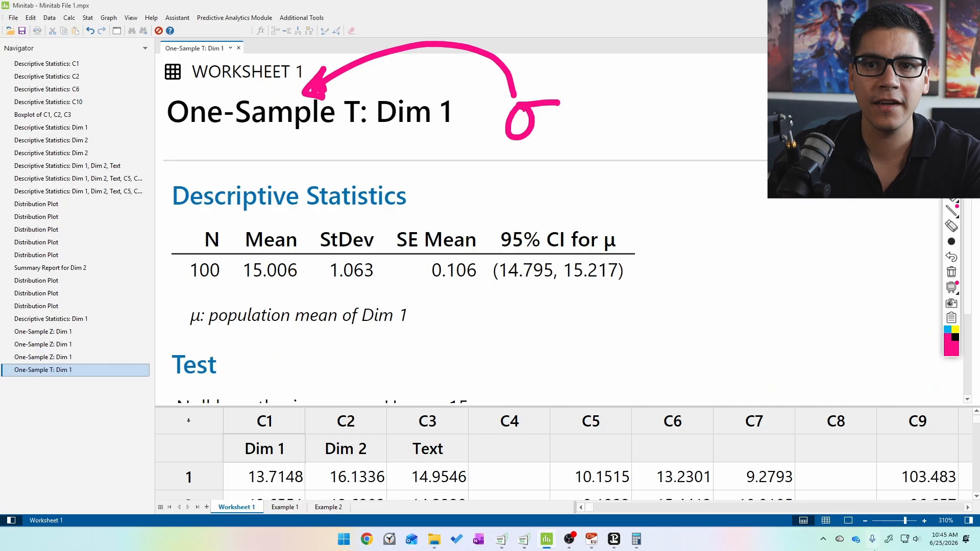
pyautogui.click(847, 521)
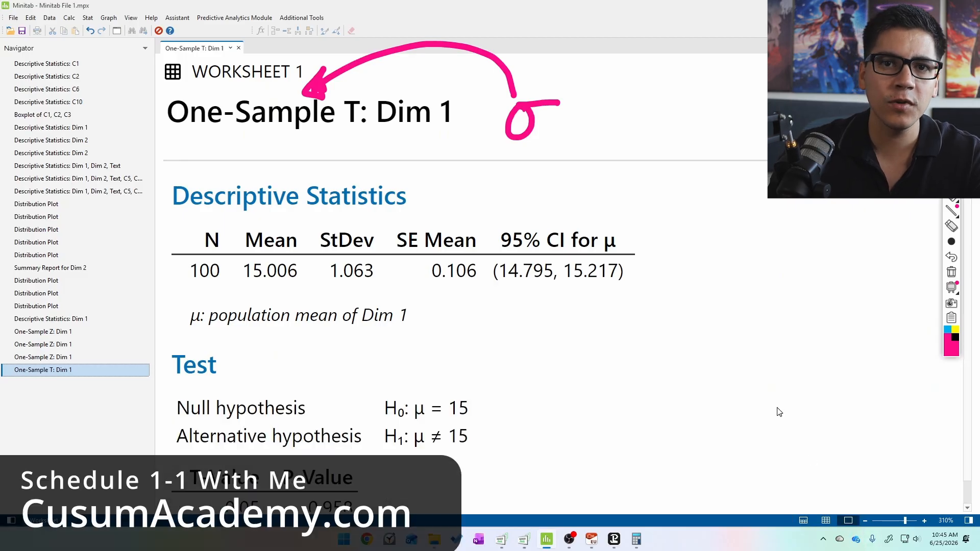
# Step: Circle the One-Sample T descriptive statistics and compare them with the One-Sample Z result for a mean of 15
pyautogui.moveTo(544, 184)
pyautogui.mouseDown()
pyautogui.moveTo(281, 159)
pyautogui.moveTo(684, 273)
pyautogui.moveTo(411, 159)
pyautogui.mouseUp()
pyautogui.click(94, 370)
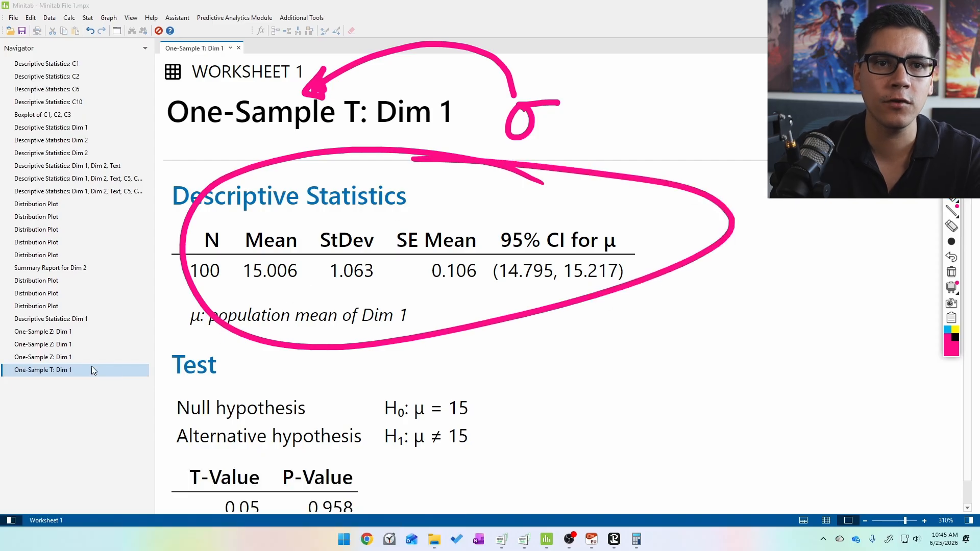
pyautogui.click(81, 355)
pyautogui.click(82, 344)
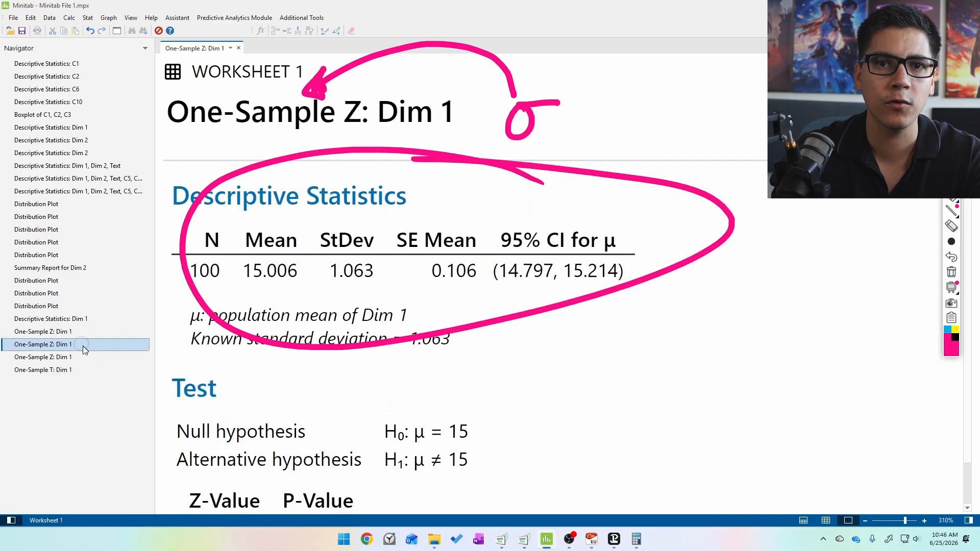
pyautogui.click(79, 368)
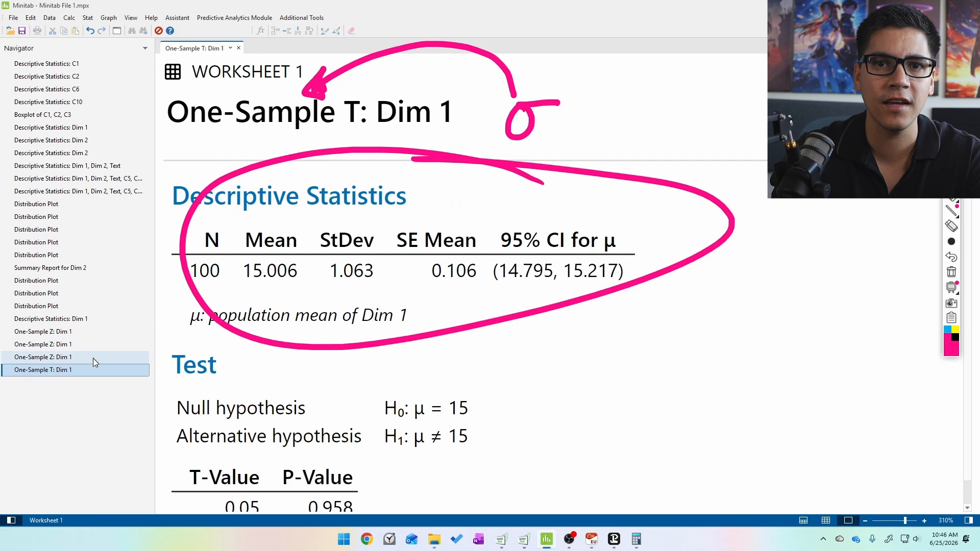
# Step: Clear the annotations and draw a double-headed bracket beneath the two limits of the 95% confidence interval
pyautogui.click(951, 272)
pyautogui.moveTo(517, 290)
pyautogui.mouseDown()
pyautogui.moveTo(587, 332)
pyautogui.moveTo(600, 296)
pyautogui.moveTo(605, 304)
pyautogui.mouseUp()
pyautogui.moveTo(517, 290); pyautogui.dragTo(511, 303)
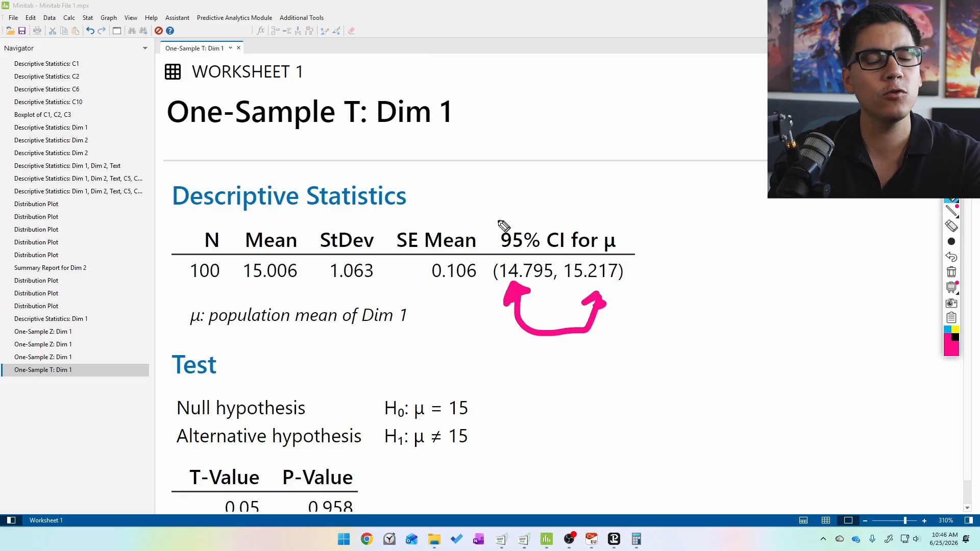
# Step: Circle the confidence interval, handwrite "1-T" and "1-Z" above it, and draw two arrows pointing outward
pyautogui.moveTo(520, 164)
pyautogui.mouseDown()
pyautogui.moveTo(519, 196)
pyautogui.moveTo(559, 180)
pyautogui.mouseUp()
pyautogui.moveTo(576, 168)
pyautogui.mouseDown()
pyautogui.moveTo(600, 167)
pyautogui.moveTo(585, 200)
pyautogui.mouseUp()
pyautogui.moveTo(633, 138)
pyautogui.mouseDown()
pyautogui.moveTo(564, 332)
pyautogui.moveTo(573, 134)
pyautogui.mouseUp()
pyautogui.moveTo(556, 85); pyautogui.dragTo(472, 88)
pyautogui.moveTo(493, 70)
pyautogui.mouseDown()
pyautogui.moveTo(481, 91)
pyautogui.moveTo(529, 91)
pyautogui.mouseUp()
pyautogui.moveTo(556, 76); pyautogui.dragTo(681, 76)
pyautogui.moveTo(660, 57)
pyautogui.mouseDown()
pyautogui.moveTo(680, 82)
pyautogui.moveTo(666, 98)
pyautogui.mouseUp()
pyautogui.moveTo(549, 105); pyautogui.dragTo(548, 123)
pyautogui.moveTo(565, 115); pyautogui.dragTo(617, 102)
pyautogui.moveTo(613, 104); pyautogui.dragTo(605, 129)
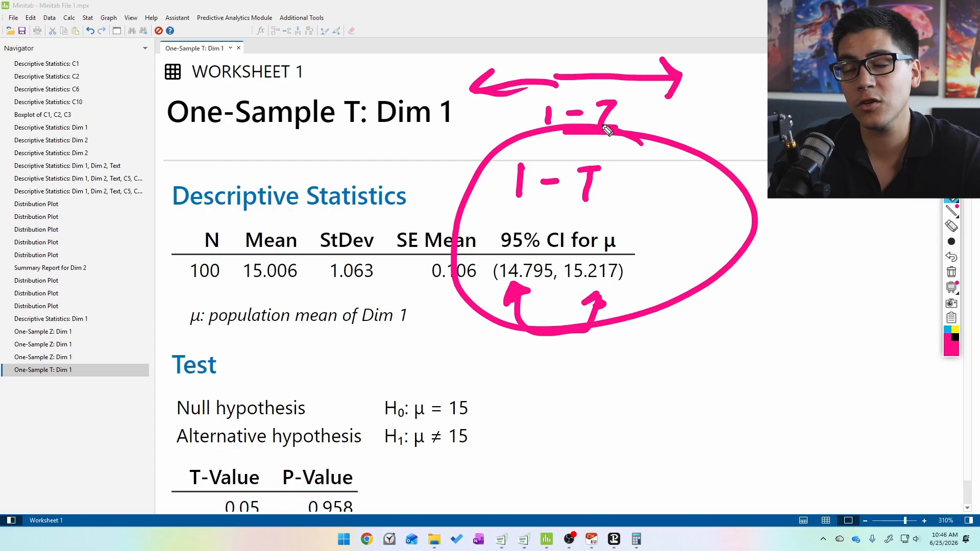
# Step: Circle the sample size N, handwrite "100 - Population" below the table, cross out "Population", and clear all annotations
pyautogui.moveTo(223, 253)
pyautogui.mouseDown()
pyautogui.moveTo(188, 245)
pyautogui.moveTo(234, 251)
pyautogui.mouseUp()
pyautogui.moveTo(425, 351)
pyautogui.mouseDown()
pyautogui.moveTo(547, 350)
pyautogui.moveTo(557, 374)
pyautogui.moveTo(623, 376)
pyautogui.moveTo(667, 354)
pyautogui.moveTo(725, 366)
pyautogui.mouseUp()
pyautogui.moveTo(566, 332); pyautogui.dragTo(661, 363)
pyautogui.moveTo(708, 301)
pyautogui.mouseDown()
pyautogui.moveTo(543, 415)
pyautogui.moveTo(554, 404)
pyautogui.mouseUp()
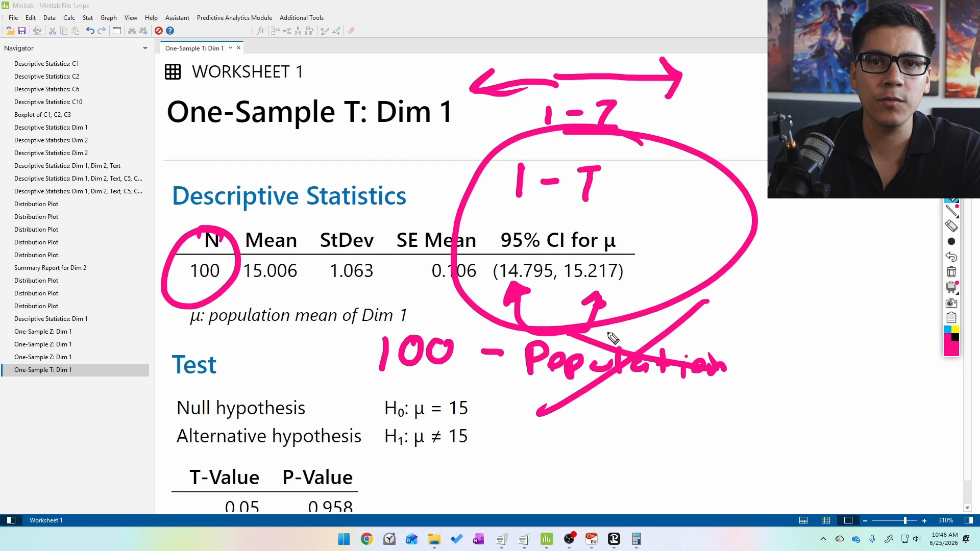
pyautogui.click(956, 287)
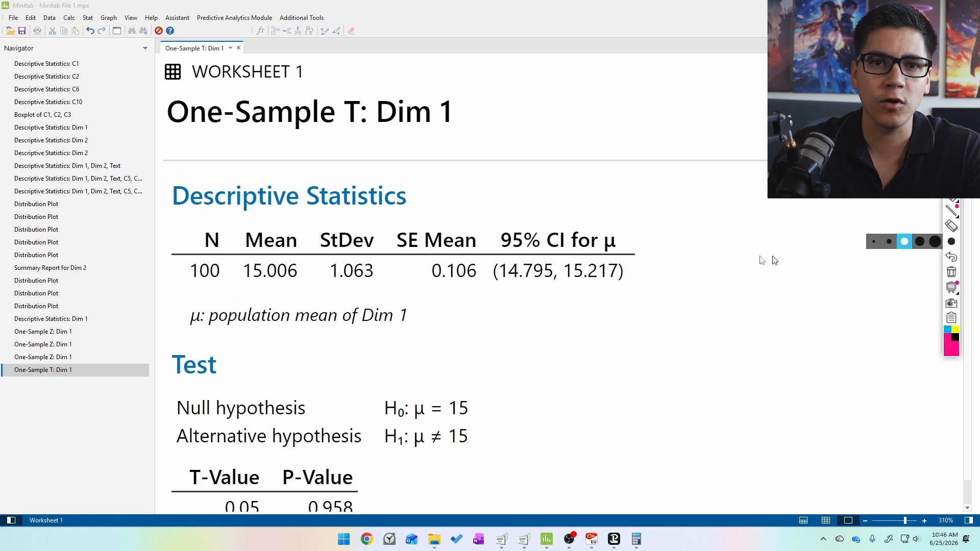
# Step: Circle the One-Sample T P-Value and handwrite "P > 0.05" beside it
pyautogui.scroll(-1, 633, 310)
pyautogui.moveTo(383, 440)
pyautogui.mouseDown()
pyautogui.moveTo(404, 464)
pyautogui.moveTo(347, 443)
pyautogui.mouseUp()
pyautogui.moveTo(449, 443)
pyautogui.mouseDown()
pyautogui.moveTo(451, 463)
pyautogui.moveTo(490, 442)
pyautogui.moveTo(520, 452)
pyautogui.moveTo(583, 442)
pyautogui.moveTo(582, 460)
pyautogui.mouseUp()
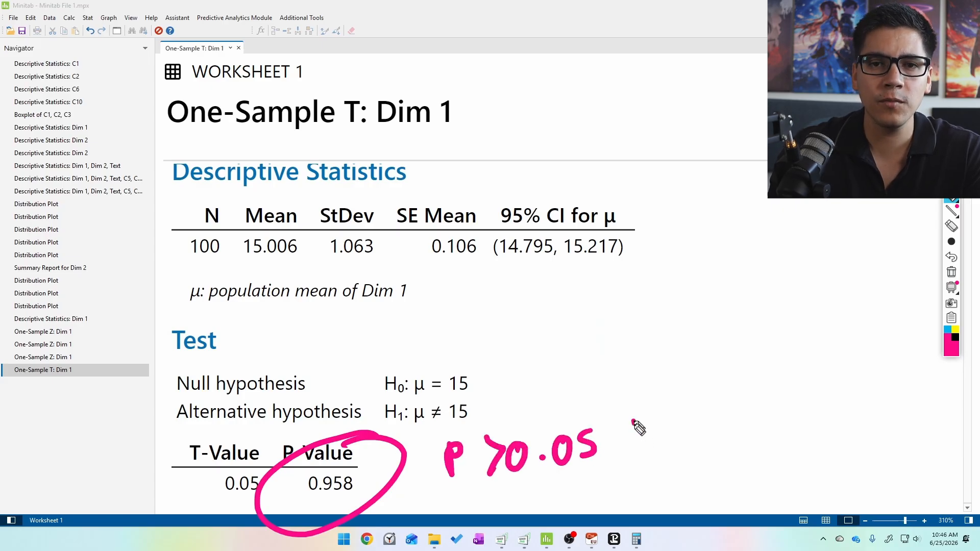
# Step: Add a check mark, circle both hypotheses, point an arrow at them, and handwrite "15" beside it
pyautogui.moveTo(633, 421); pyautogui.dragTo(678, 378)
pyautogui.moveTo(483, 348)
pyautogui.mouseDown()
pyautogui.moveTo(345, 362)
pyautogui.moveTo(540, 353)
pyautogui.moveTo(445, 337)
pyautogui.mouseUp()
pyautogui.moveTo(574, 283)
pyautogui.mouseDown()
pyautogui.moveTo(533, 314)
pyautogui.moveTo(550, 317)
pyautogui.mouseUp()
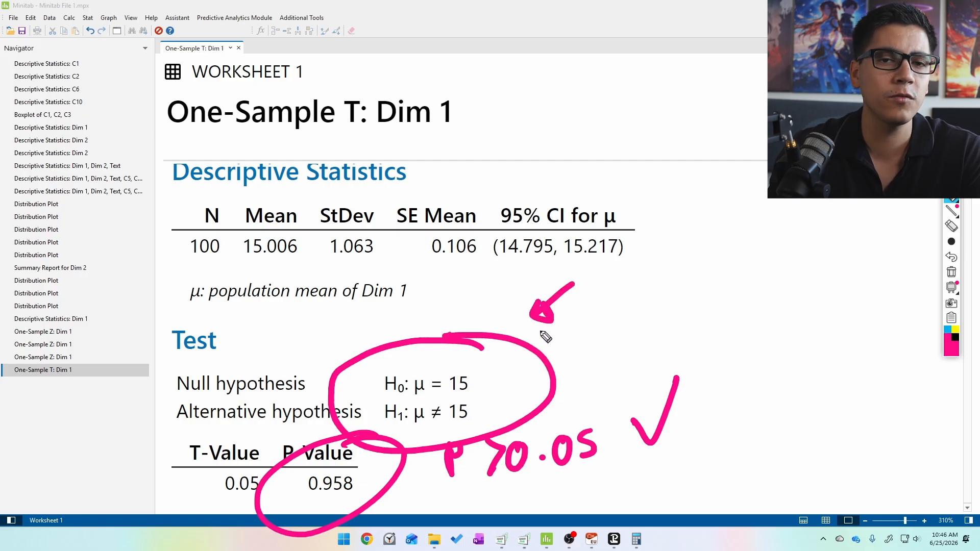
pyautogui.moveTo(607, 276)
pyautogui.mouseDown()
pyautogui.moveTo(608, 300)
pyautogui.moveTo(620, 300)
pyautogui.mouseUp()
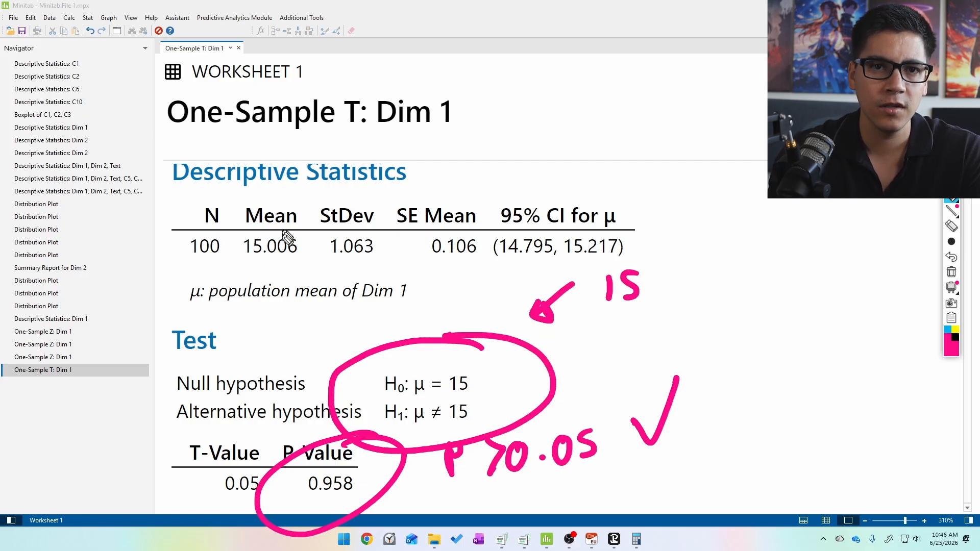
# Step: Rerun the 1-Sample t test on C1 with a hypothesized mean of 14.5 and display its test results
pyautogui.hotkey('ctrl', 'shift', '2')
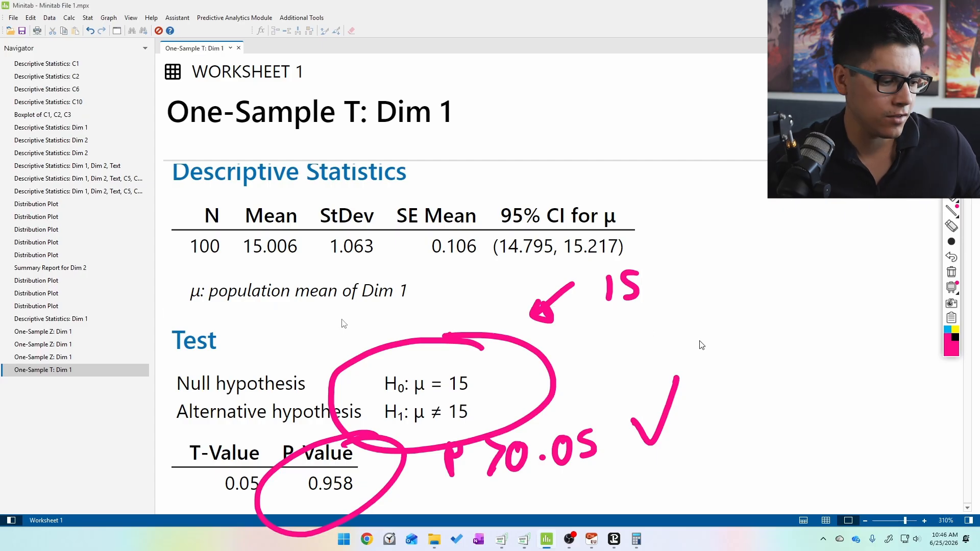
pyautogui.hotkey('ctrl', 'e')
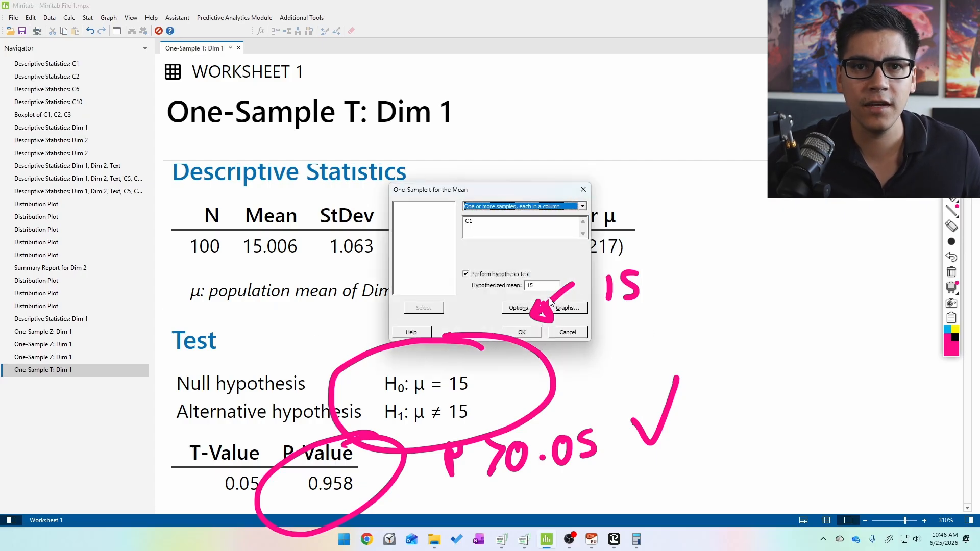
pyautogui.moveTo(539, 285); pyautogui.dragTo(457, 267)
pyautogui.write('14.')
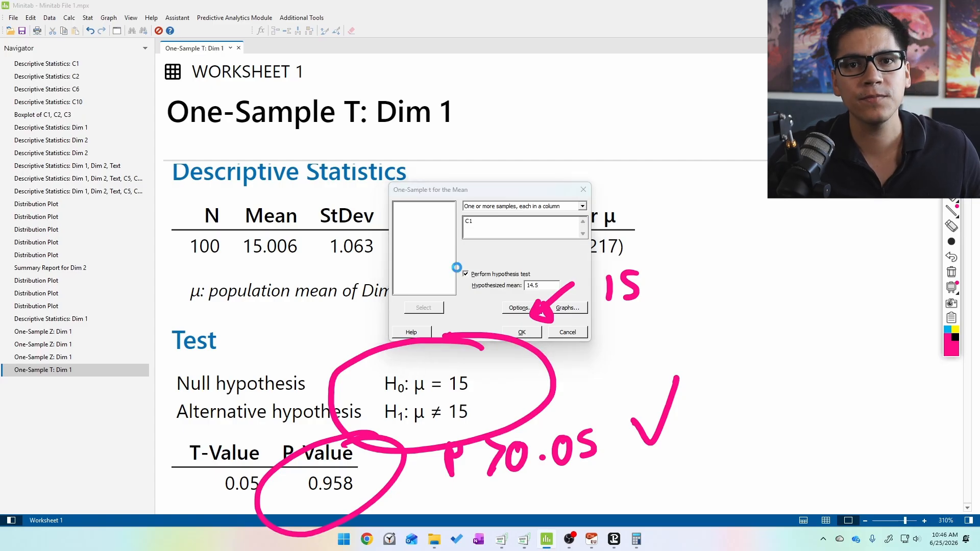
pyautogui.press('Return')
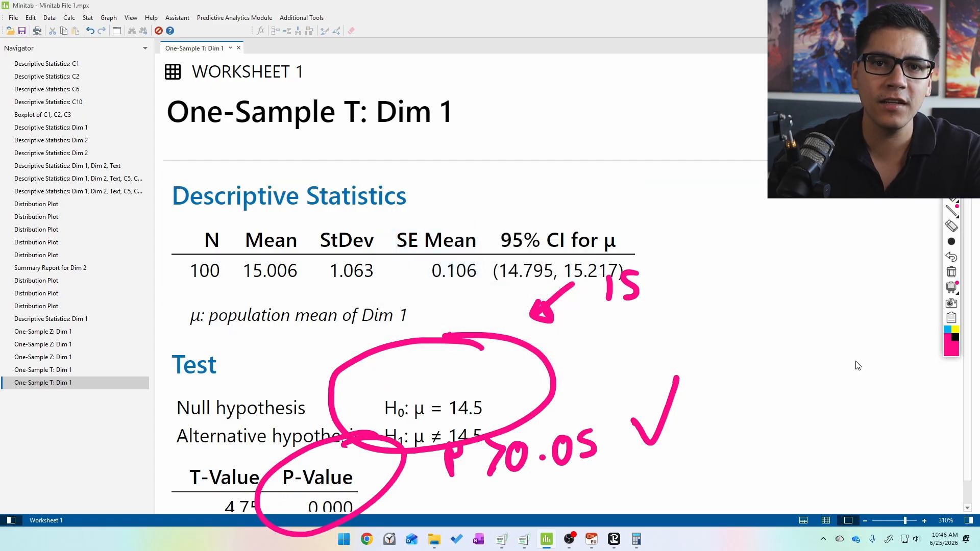
pyautogui.scroll(-1, 512, 413)
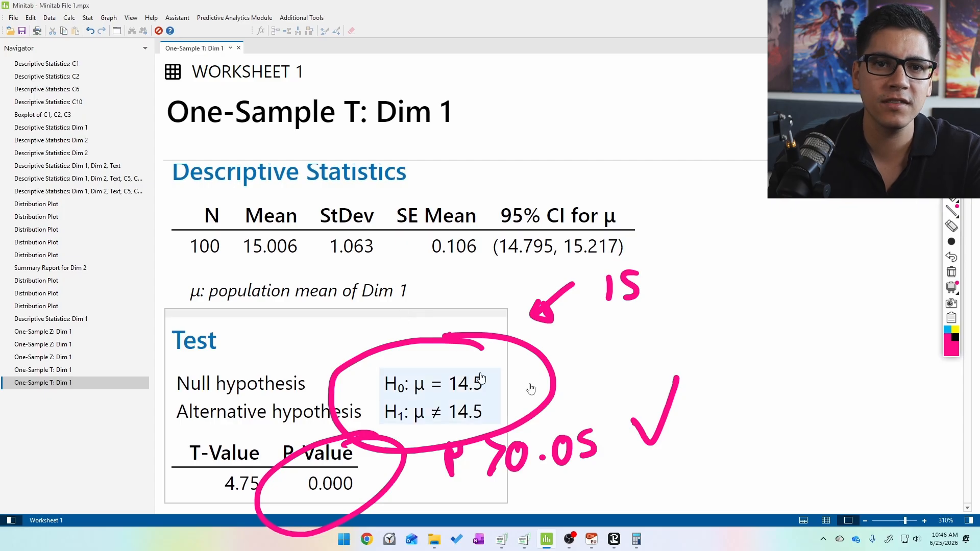
# Step: Mark the new P-Value, handwrite "P < 0.05" and "≠ 14.5" beside the results, and clear all annotations
pyautogui.moveTo(399, 490); pyautogui.dragTo(415, 508)
pyautogui.moveTo(533, 487)
pyautogui.mouseDown()
pyautogui.moveTo(566, 499)
pyautogui.moveTo(662, 482)
pyautogui.moveTo(678, 466)
pyautogui.mouseUp()
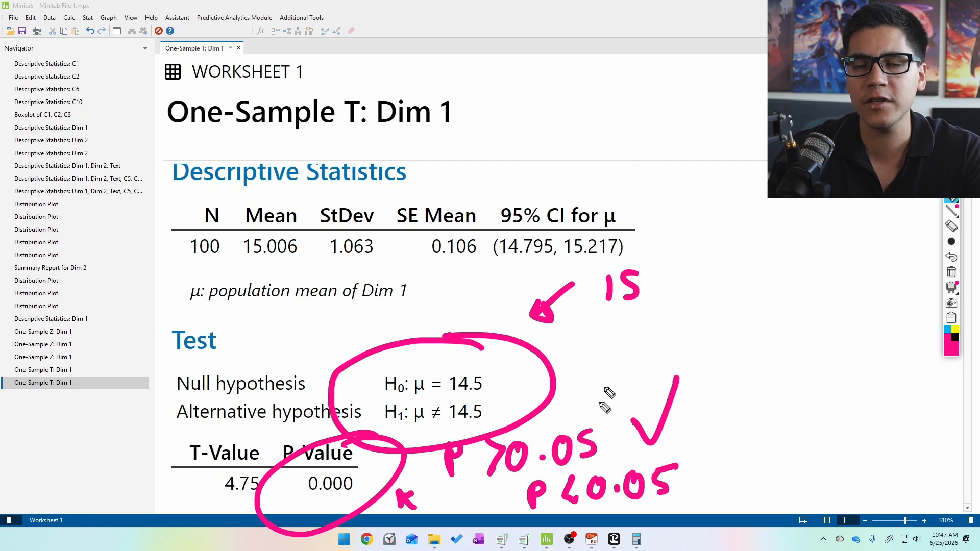
pyautogui.moveTo(701, 353); pyautogui.dragTo(725, 350)
pyautogui.moveTo(704, 368)
pyautogui.mouseDown()
pyautogui.moveTo(732, 364)
pyautogui.moveTo(712, 389)
pyautogui.mouseUp()
pyautogui.moveTo(749, 342)
pyautogui.mouseDown()
pyautogui.moveTo(755, 367)
pyautogui.moveTo(794, 343)
pyautogui.moveTo(824, 345)
pyautogui.moveTo(841, 334)
pyautogui.mouseUp()
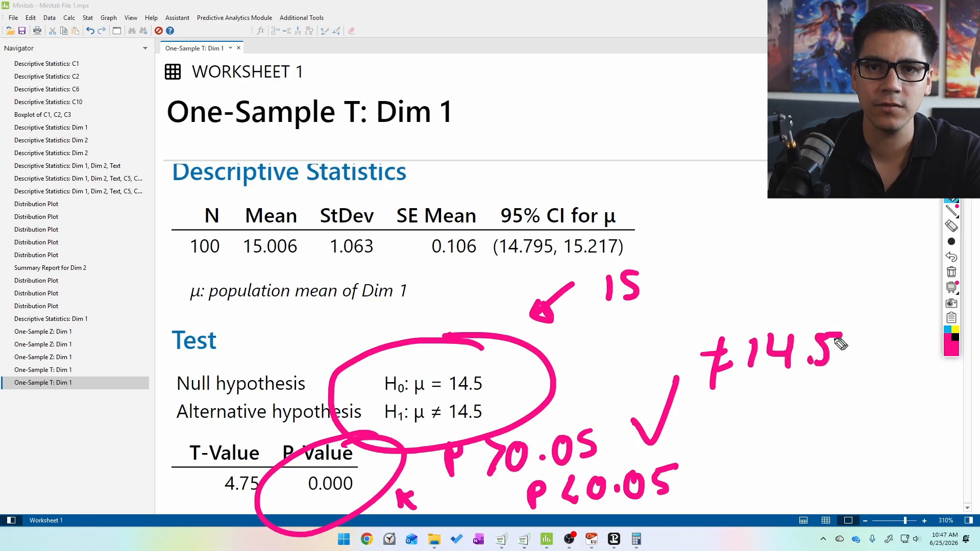
pyautogui.click(951, 273)
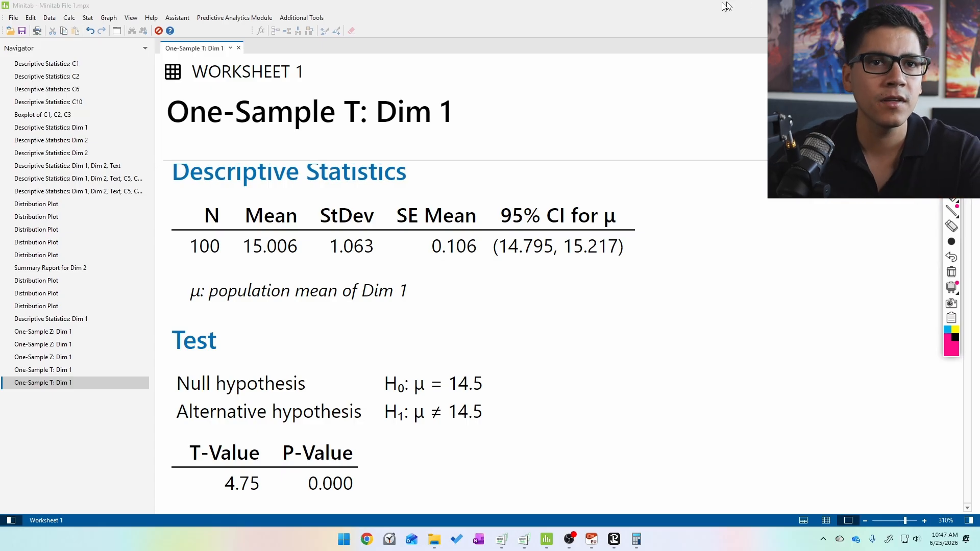
# Step: Return to the worksheet data and start a 2-Sample t test with each sample in its own column
pyautogui.click(825, 520)
pyautogui.click(87, 17)
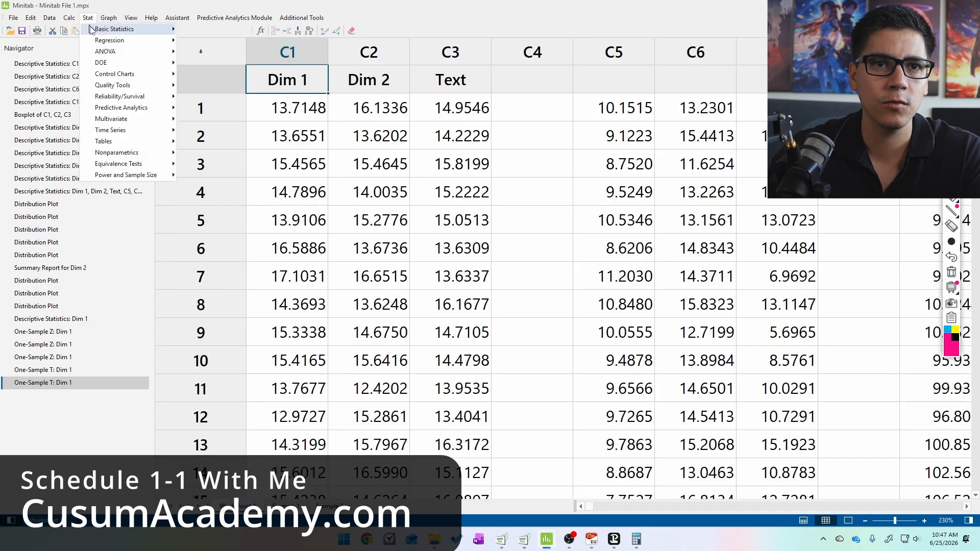
pyautogui.moveTo(94, 32)
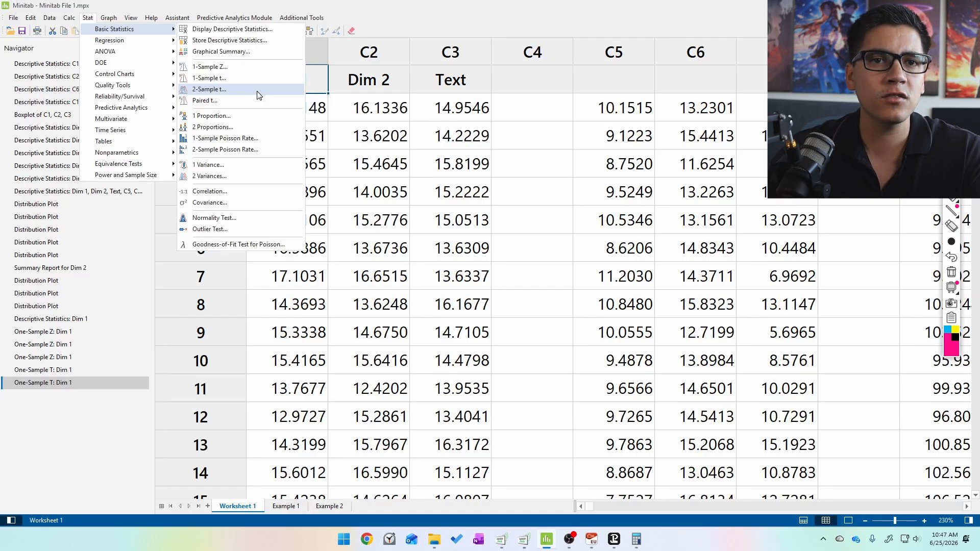
pyautogui.click(256, 91)
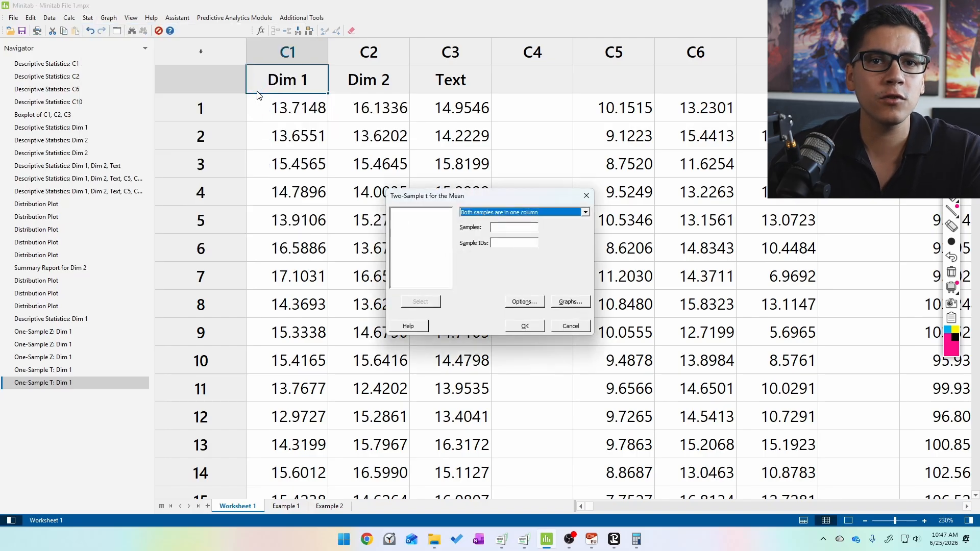
pyautogui.click(520, 213)
pyautogui.click(525, 229)
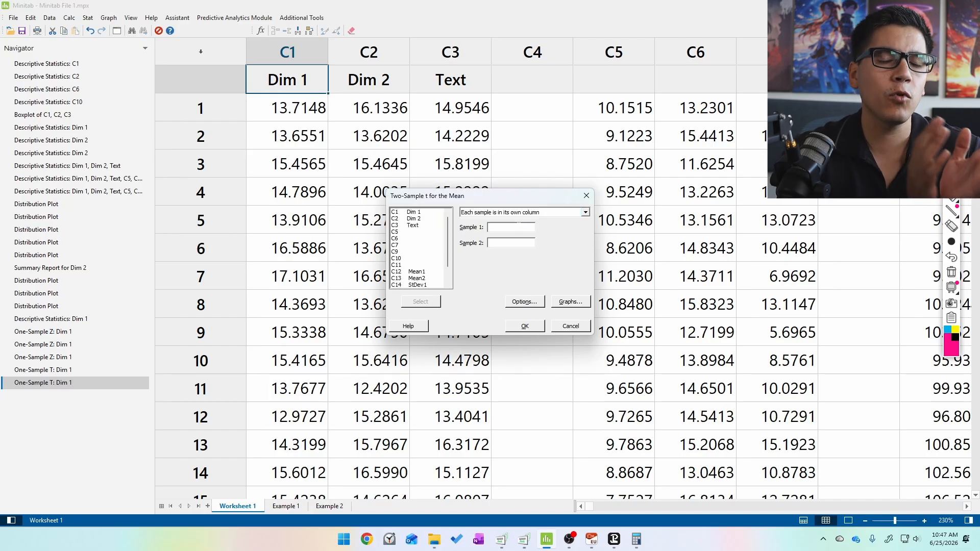
# Step: Assign C1 as Sample 1 and C2 as Sample 2, run the 2-Sample t test, and show only its output
pyautogui.click(519, 225)
pyautogui.write('C1 C2')
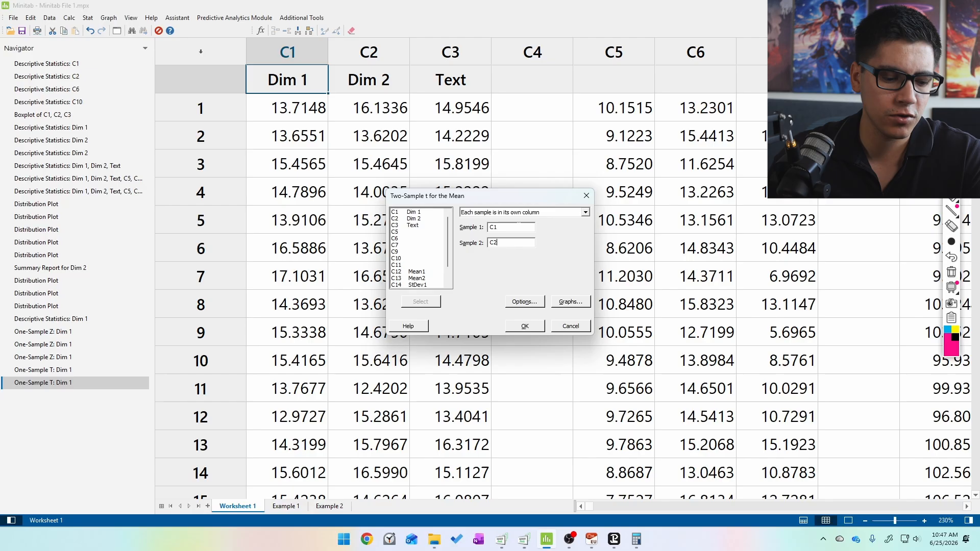
pyautogui.press('Return')
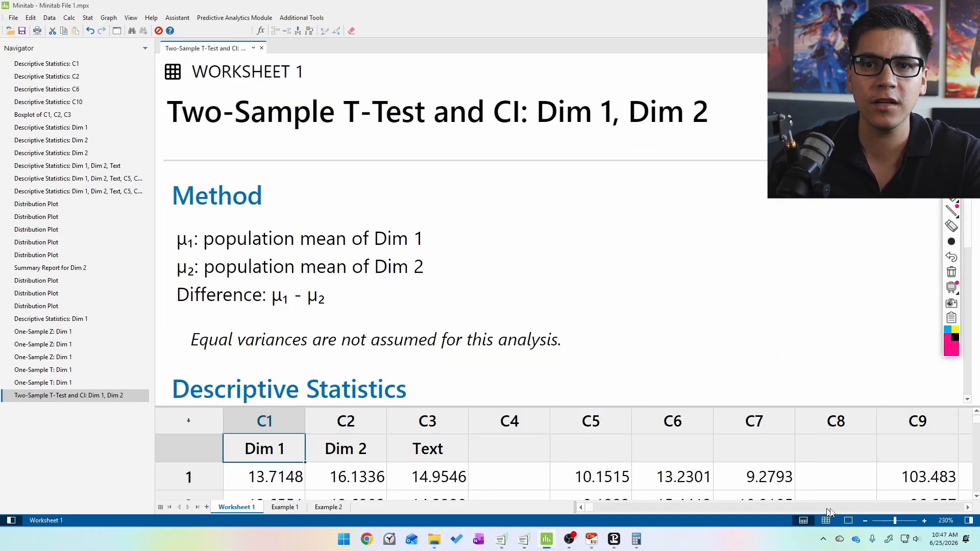
pyautogui.click(848, 520)
# Step: Circle the Dim 1 sample name in the Two-Sample T-Test descriptive statistics
pyautogui.scroll(-5, 722, 377)
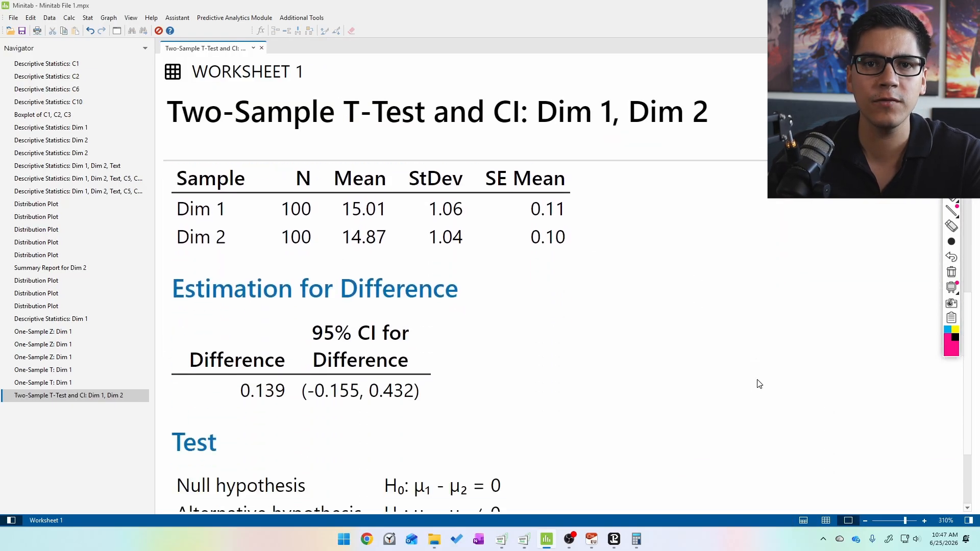
pyautogui.scroll(1, 758, 383)
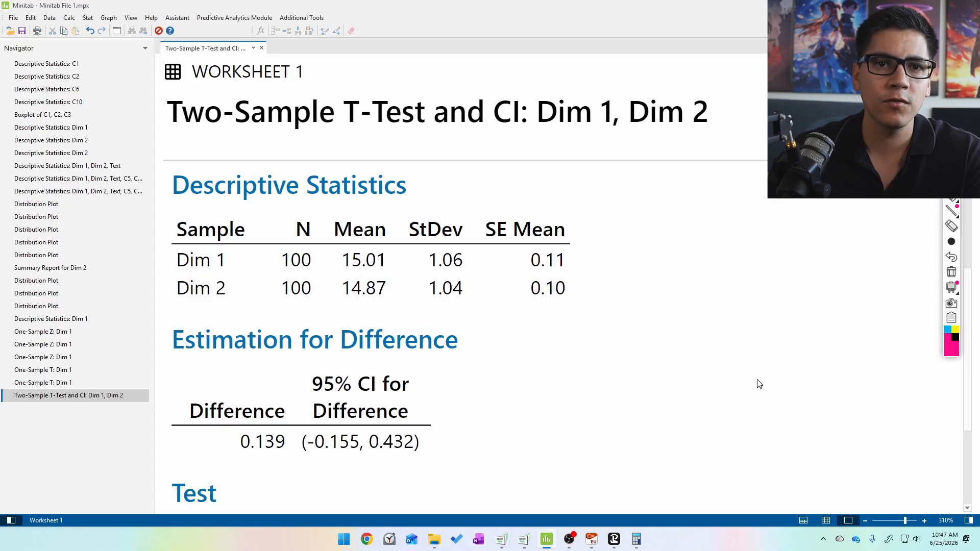
pyautogui.moveTo(235, 250)
pyautogui.mouseDown()
pyautogui.moveTo(187, 242)
pyautogui.moveTo(256, 262)
pyautogui.moveTo(234, 245)
pyautogui.mouseUp()
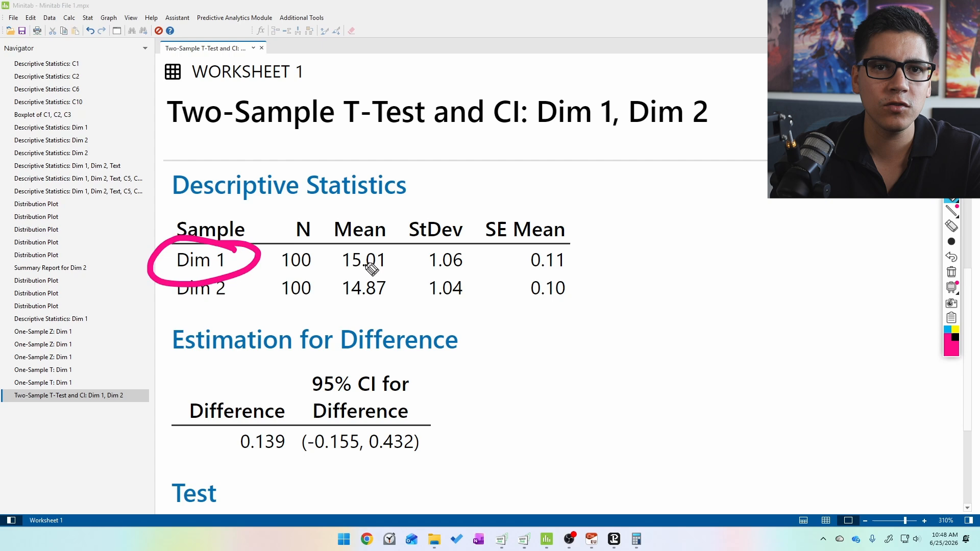
# Step: Circle the Dim 1 mean in the descriptive statistics and handwrite "15.01" above the table
pyautogui.moveTo(385, 250)
pyautogui.mouseDown()
pyautogui.moveTo(323, 256)
pyautogui.moveTo(406, 259)
pyautogui.moveTo(394, 241)
pyautogui.mouseUp()
pyautogui.moveTo(408, 200); pyautogui.dragTo(404, 223)
pyautogui.moveTo(415, 200)
pyautogui.mouseDown()
pyautogui.moveTo(433, 203)
pyautogui.moveTo(421, 220)
pyautogui.mouseUp()
pyautogui.click(443, 214)
pyautogui.moveTo(464, 193); pyautogui.dragTo(490, 214)
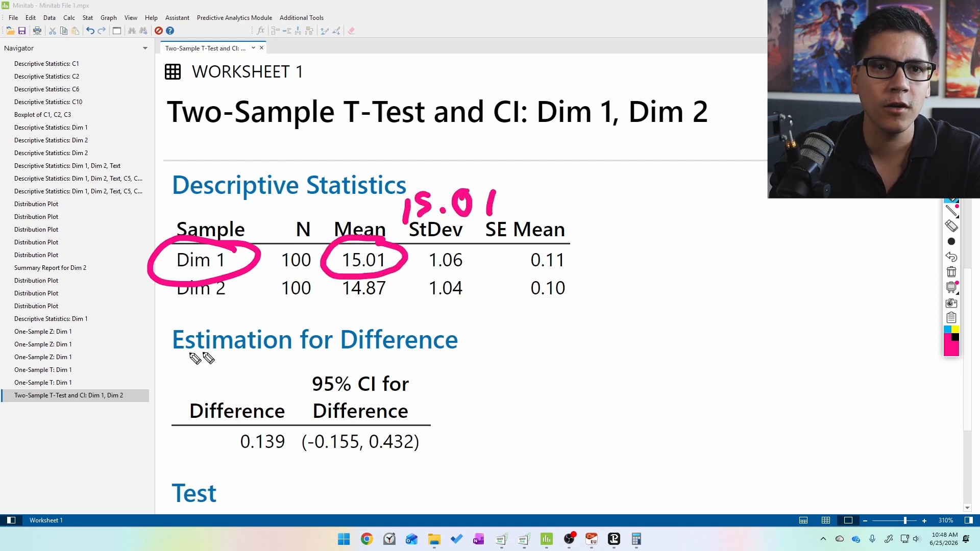
# Step: Circle the Dim 2 mean and handwrite "14.87" below the descriptive statistics table
pyautogui.moveTo(380, 273)
pyautogui.mouseDown()
pyautogui.moveTo(401, 278)
pyautogui.moveTo(383, 270)
pyautogui.mouseUp()
pyautogui.moveTo(480, 315); pyautogui.dragTo(472, 339)
pyautogui.moveTo(493, 316); pyautogui.dragTo(525, 335)
pyautogui.moveTo(524, 319); pyautogui.dragTo(513, 352)
pyautogui.click(532, 339)
pyautogui.moveTo(559, 316)
pyautogui.mouseDown()
pyautogui.moveTo(558, 328)
pyautogui.moveTo(556, 316)
pyautogui.mouseUp()
pyautogui.moveTo(572, 312)
pyautogui.mouseDown()
pyautogui.moveTo(590, 351)
pyautogui.moveTo(601, 331)
pyautogui.mouseUp()
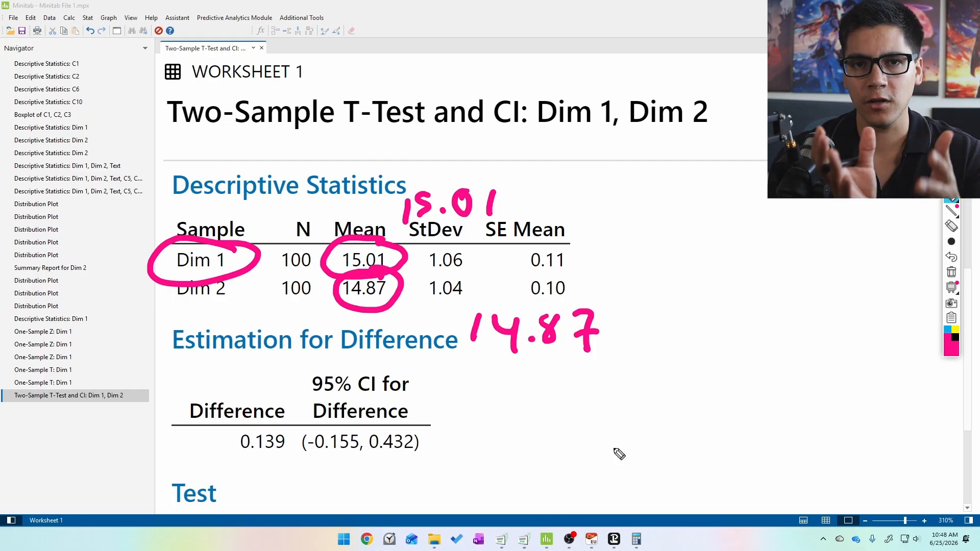
# Step: Handwrite "P1 ≠ P2" vertically beside the descriptive statistics, with P1 above P2
pyautogui.moveTo(609, 179)
pyautogui.mouseDown()
pyautogui.moveTo(609, 209)
pyautogui.moveTo(612, 197)
pyautogui.moveTo(667, 215)
pyautogui.mouseUp()
pyautogui.moveTo(651, 306)
pyautogui.mouseDown()
pyautogui.moveTo(652, 324)
pyautogui.moveTo(711, 341)
pyautogui.mouseUp()
pyautogui.moveTo(658, 260); pyautogui.dragTo(695, 255)
pyautogui.moveTo(663, 273)
pyautogui.mouseDown()
pyautogui.moveTo(697, 269)
pyautogui.moveTo(662, 295)
pyautogui.mouseUp()
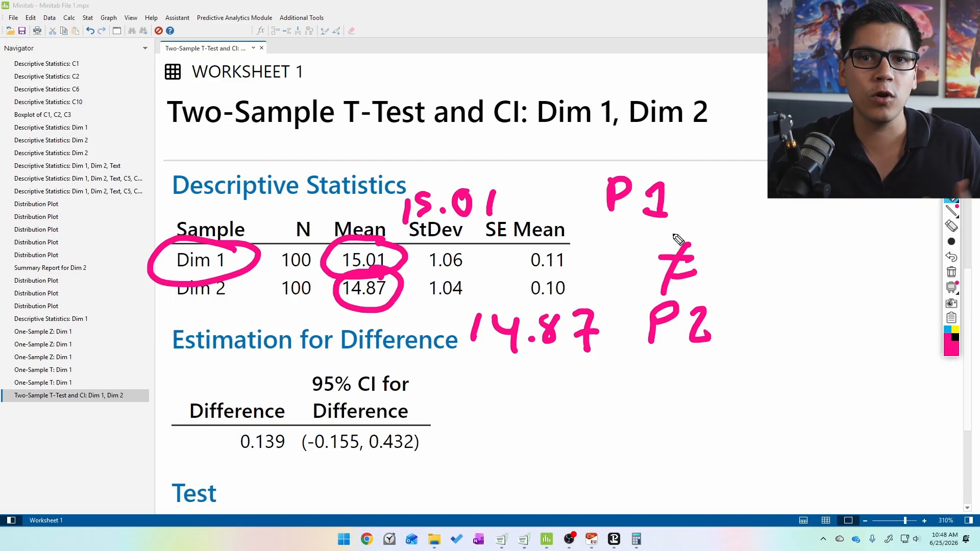
# Step: Extend the notes to "P1 = Lot 1" and "P2 = Lot 2", link both handwritten means with a double-headed arrow, and clear all annotations
pyautogui.moveTo(677, 196); pyautogui.dragTo(694, 194)
pyautogui.moveTo(681, 204); pyautogui.dragTo(713, 217)
pyautogui.moveTo(724, 198); pyautogui.dragTo(727, 205)
pyautogui.moveTo(744, 193); pyautogui.dragTo(745, 216)
pyautogui.moveTo(737, 203); pyautogui.dragTo(800, 210)
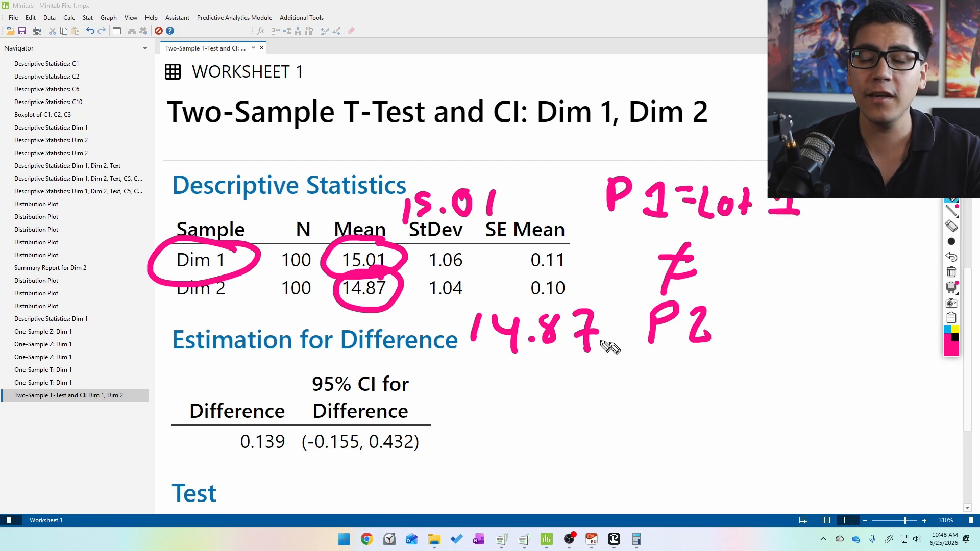
pyautogui.moveTo(729, 320)
pyautogui.mouseDown()
pyautogui.moveTo(780, 344)
pyautogui.moveTo(792, 332)
pyautogui.moveTo(807, 348)
pyautogui.mouseUp()
pyautogui.moveTo(801, 334)
pyautogui.mouseDown()
pyautogui.moveTo(818, 332)
pyautogui.moveTo(848, 352)
pyautogui.mouseUp()
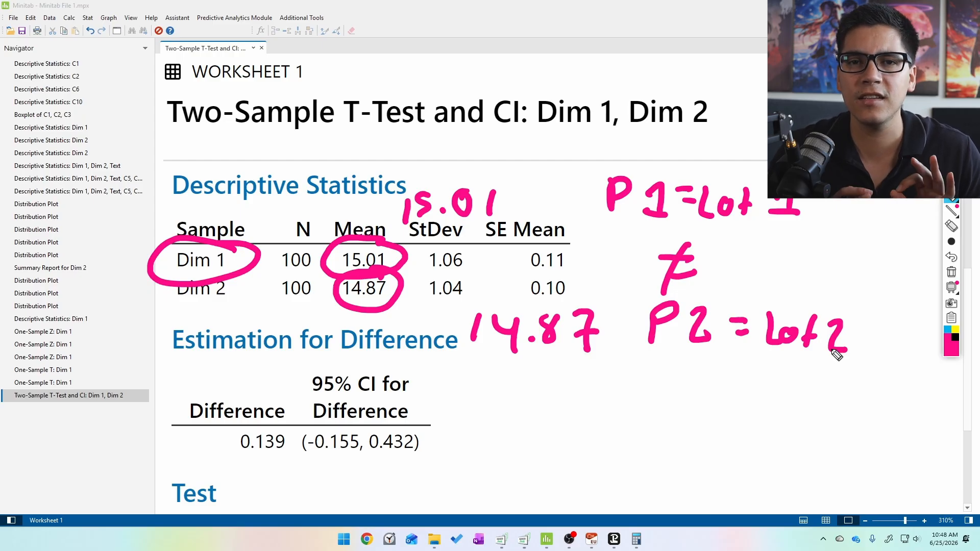
pyautogui.moveTo(480, 249); pyautogui.dragTo(508, 301)
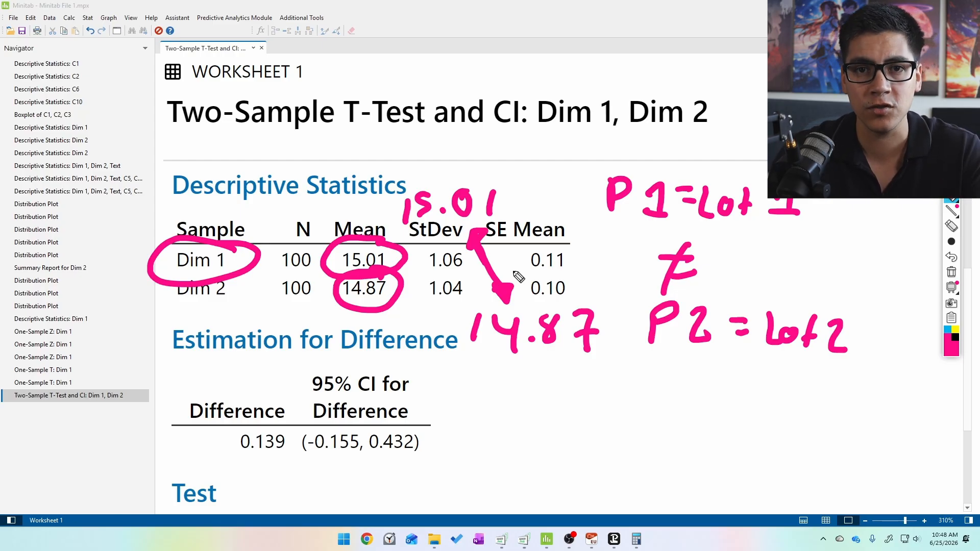
pyautogui.click(950, 274)
# Step: Handwrite "15.01 − 14.87 = 0.139" beside the estimation table and circle its Difference value
pyautogui.moveTo(508, 366); pyautogui.dragTo(505, 393)
pyautogui.moveTo(537, 365); pyautogui.dragTo(533, 395)
pyautogui.click(554, 384)
pyautogui.moveTo(575, 364)
pyautogui.mouseDown()
pyautogui.moveTo(579, 390)
pyautogui.moveTo(579, 365)
pyautogui.moveTo(621, 391)
pyautogui.moveTo(662, 376)
pyautogui.moveTo(674, 393)
pyautogui.moveTo(703, 389)
pyautogui.mouseUp()
pyautogui.moveTo(701, 372)
pyautogui.mouseDown()
pyautogui.moveTo(713, 387)
pyautogui.moveTo(739, 387)
pyautogui.moveTo(731, 381)
pyautogui.mouseUp()
pyautogui.moveTo(757, 364)
pyautogui.mouseDown()
pyautogui.moveTo(765, 398)
pyautogui.moveTo(809, 374)
pyautogui.mouseUp()
pyautogui.moveTo(795, 386); pyautogui.dragTo(809, 386)
pyautogui.moveTo(282, 417)
pyautogui.mouseDown()
pyautogui.moveTo(295, 474)
pyautogui.moveTo(274, 418)
pyautogui.mouseUp()
pyautogui.moveTo(844, 364)
pyautogui.mouseDown()
pyautogui.moveTo(876, 402)
pyautogui.moveTo(926, 412)
pyautogui.mouseUp()
pyautogui.click(862, 391)
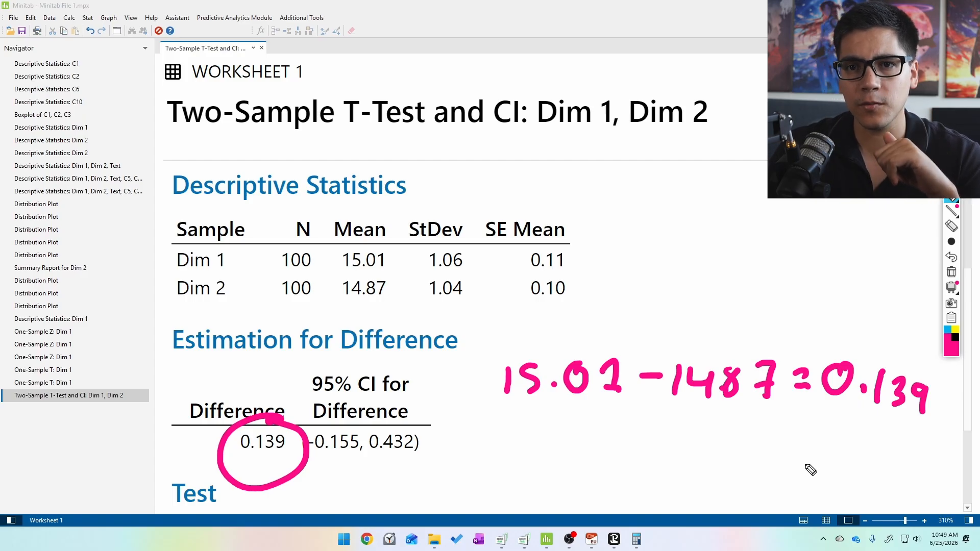
# Step: Underline the handwritten 0.139 and write "S1 − S2" above the subtraction, with an arrow from S1 to 15.01
pyautogui.hotkey('ctrl', 'shift', '2')
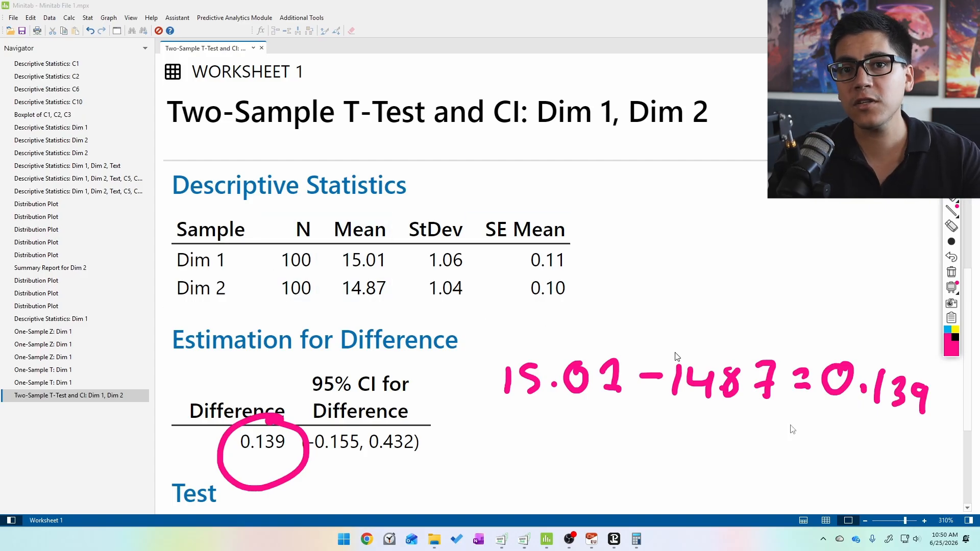
pyautogui.moveTo(812, 415); pyautogui.dragTo(922, 444)
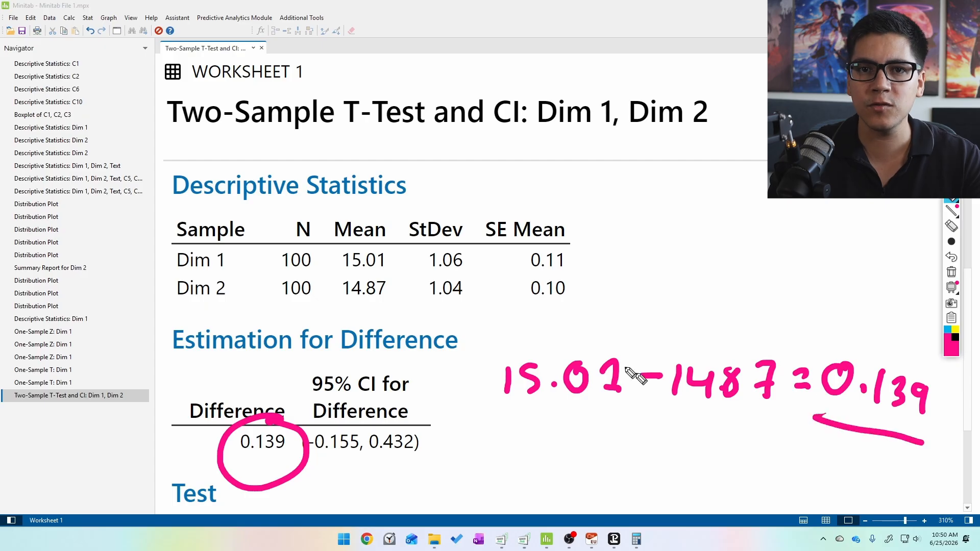
pyautogui.moveTo(618, 308)
pyautogui.mouseDown()
pyautogui.moveTo(596, 334)
pyautogui.moveTo(612, 332)
pyautogui.mouseUp()
pyautogui.moveTo(633, 275)
pyautogui.mouseDown()
pyautogui.moveTo(618, 300)
pyautogui.moveTo(708, 293)
pyautogui.mouseUp()
pyautogui.moveTo(739, 279); pyautogui.dragTo(720, 302)
pyautogui.moveTo(759, 282); pyautogui.dragTo(776, 302)
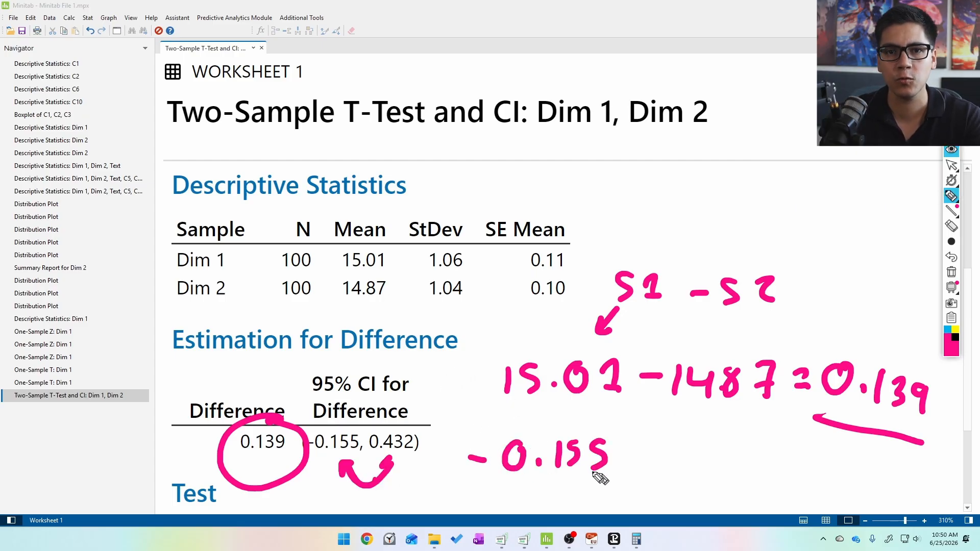
# Step: Handwrite the confidence interval as "−0.155 → 0.432" and label its ends "Neg" and "Positive"
pyautogui.moveTo(648, 455)
pyautogui.mouseDown()
pyautogui.moveTo(767, 449)
pyautogui.moveTo(766, 471)
pyautogui.mouseUp()
pyautogui.moveTo(789, 452); pyautogui.dragTo(807, 477)
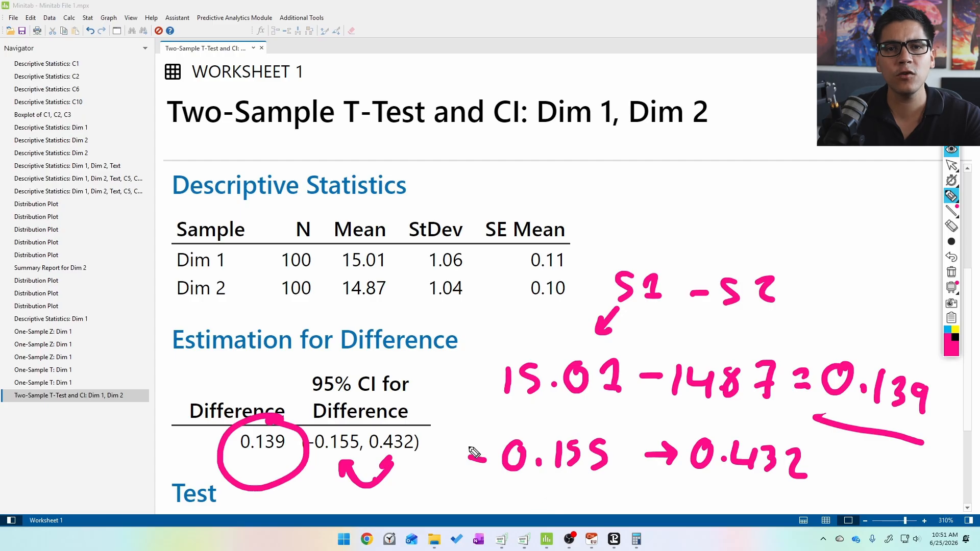
pyautogui.moveTo(494, 421)
pyautogui.mouseDown()
pyautogui.moveTo(518, 431)
pyautogui.moveTo(542, 417)
pyautogui.mouseUp()
pyautogui.moveTo(691, 434); pyautogui.dragTo(720, 422)
pyautogui.moveTo(741, 418); pyautogui.dragTo(735, 431)
pyautogui.moveTo(784, 420)
pyautogui.mouseDown()
pyautogui.moveTo(794, 435)
pyautogui.moveTo(826, 435)
pyautogui.mouseUp()
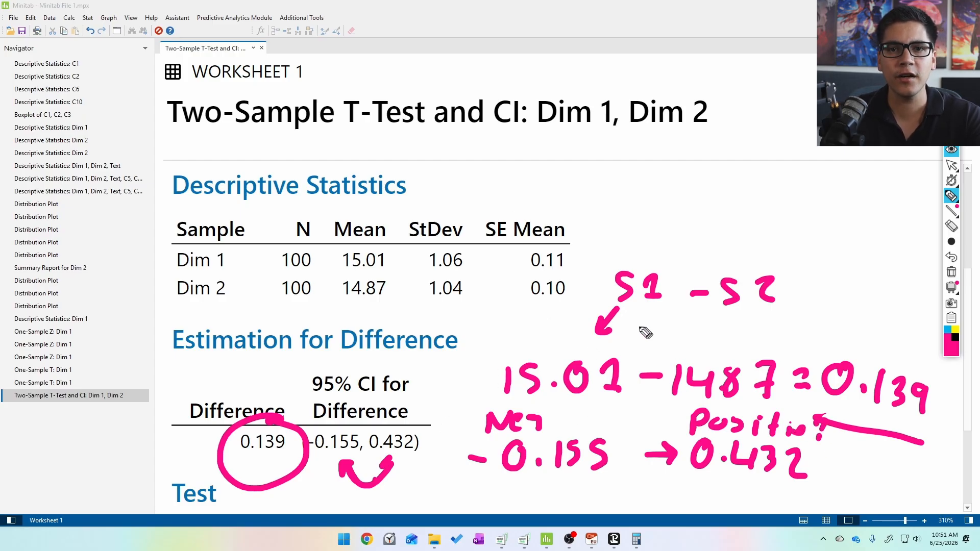
# Step: Draw arrows from "S1 − S2" down to the two handwritten means, and clear all annotations
pyautogui.moveTo(640, 328)
pyautogui.mouseDown()
pyautogui.moveTo(612, 351)
pyautogui.moveTo(627, 347)
pyautogui.mouseUp()
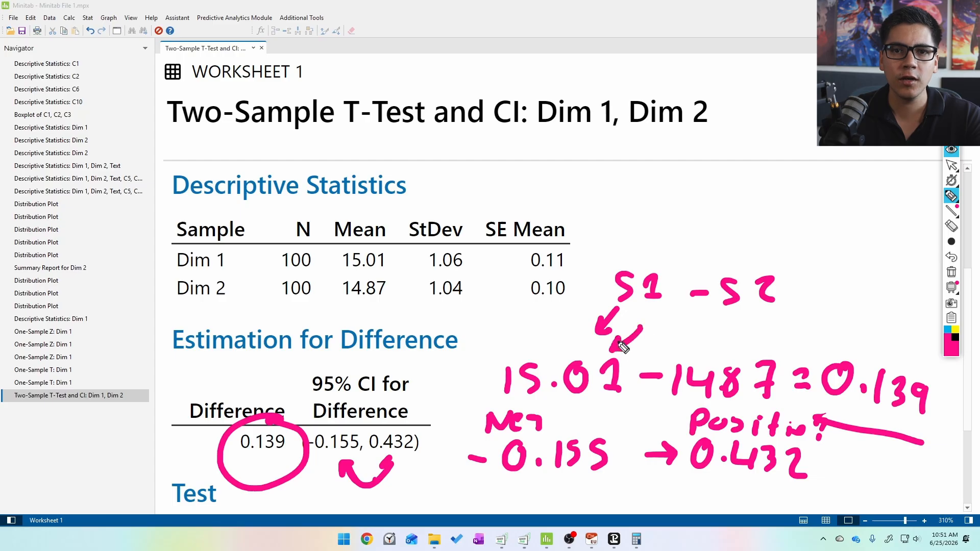
pyautogui.moveTo(694, 314); pyautogui.dragTo(712, 355)
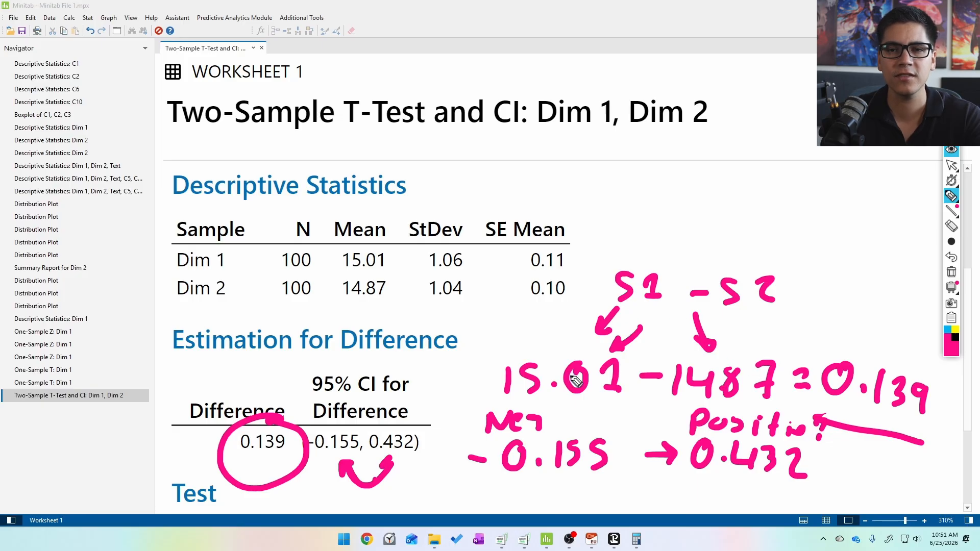
pyautogui.click(951, 274)
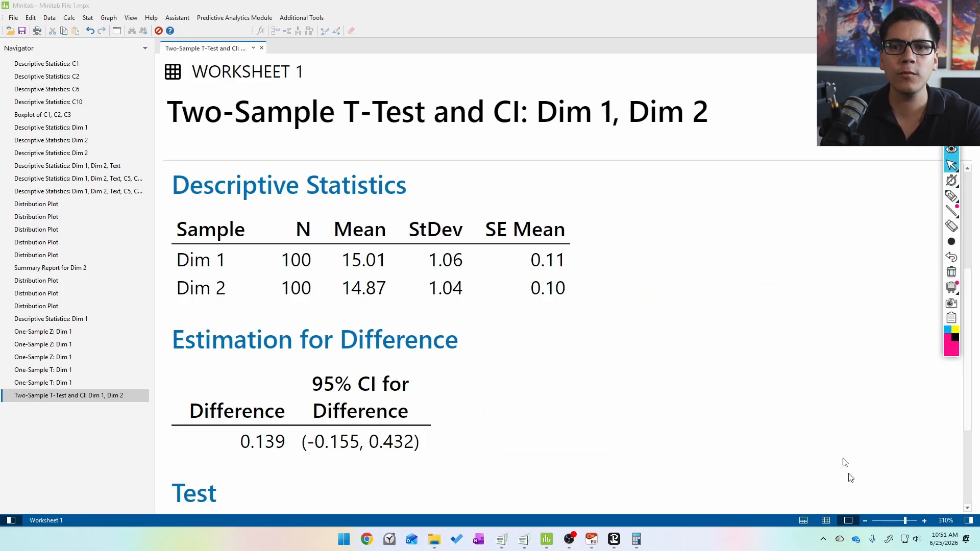
# Step: Return to the worksheet and run a 1-Sample t test on C1 and C2 with a hypothesized mean of 14.5
pyautogui.click(826, 522)
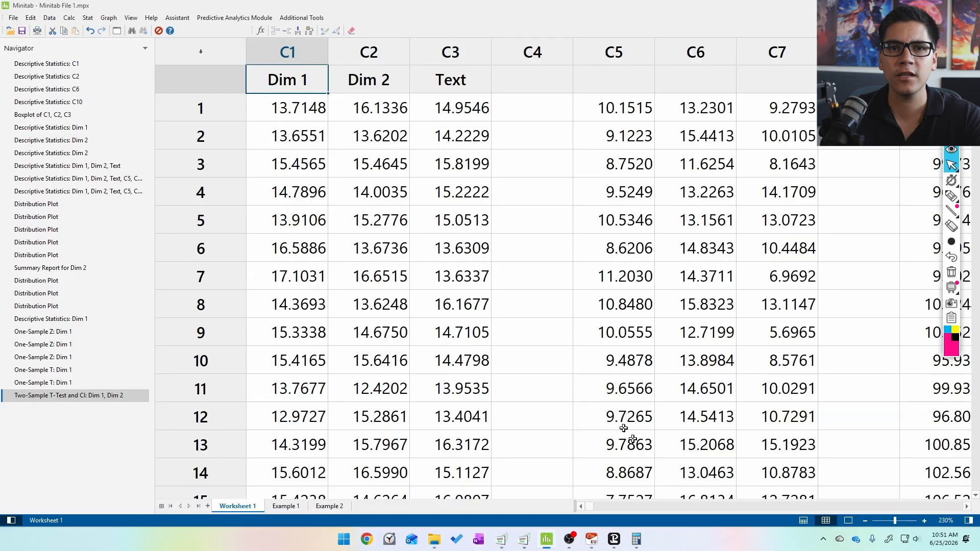
pyautogui.click(91, 18)
pyautogui.moveTo(107, 30)
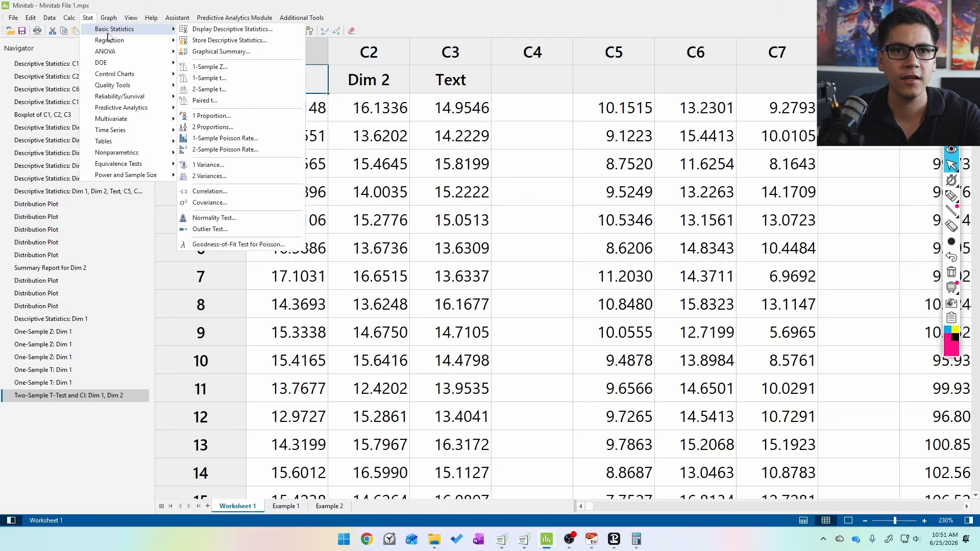
pyautogui.click(227, 81)
pyautogui.click(491, 219)
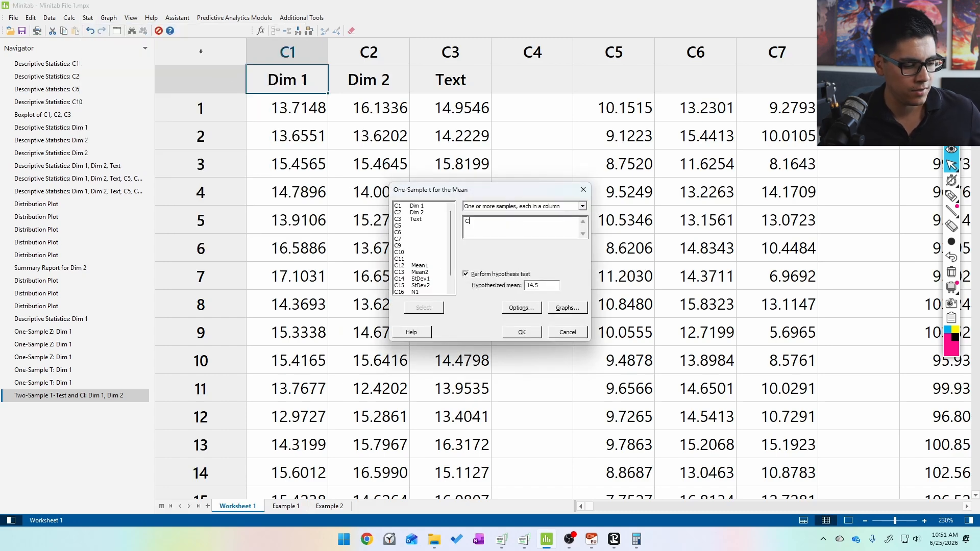
pyautogui.write('C2')
pyautogui.press('Return')
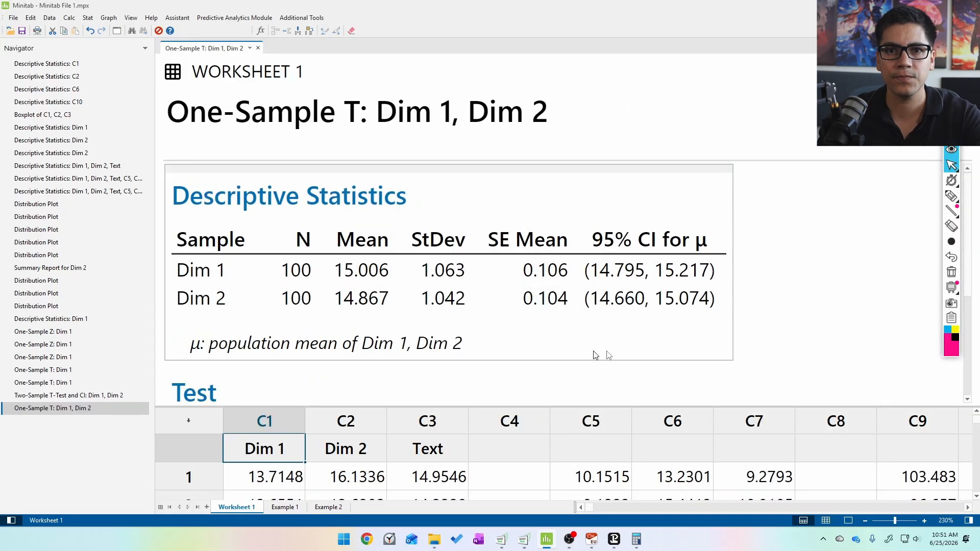
# Step: Circle both 95% CI limits for Dim 1, point arrows at them, and label them "μ P1"
pyautogui.hotkey('ctrl', 'shift', '3')
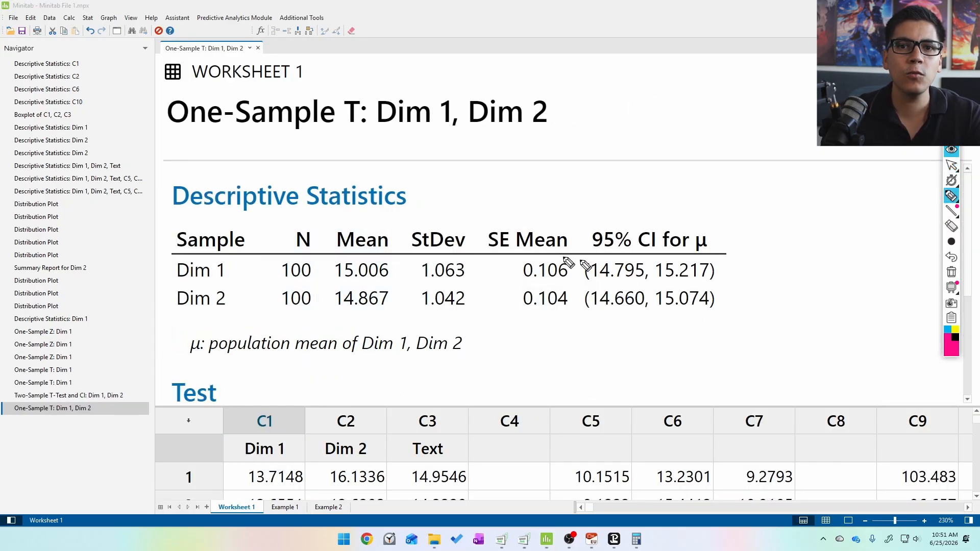
pyautogui.moveTo(654, 271)
pyautogui.mouseDown()
pyautogui.moveTo(607, 252)
pyautogui.moveTo(597, 288)
pyautogui.moveTo(658, 270)
pyautogui.moveTo(643, 261)
pyautogui.mouseUp()
pyautogui.moveTo(709, 261)
pyautogui.mouseDown()
pyautogui.moveTo(651, 284)
pyautogui.moveTo(702, 260)
pyautogui.mouseUp()
pyautogui.moveTo(661, 207); pyautogui.dragTo(636, 232)
pyautogui.moveTo(710, 208); pyautogui.dragTo(702, 244)
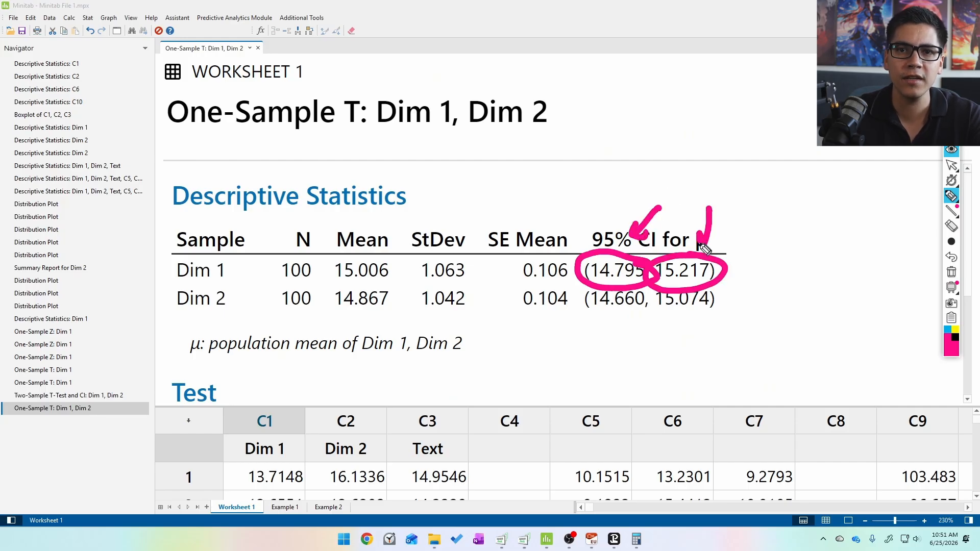
pyautogui.moveTo(683, 178)
pyautogui.mouseDown()
pyautogui.moveTo(691, 163)
pyautogui.moveTo(706, 186)
pyautogui.moveTo(730, 176)
pyautogui.moveTo(764, 183)
pyautogui.mouseUp()
pyautogui.moveTo(750, 182); pyautogui.dragTo(770, 181)
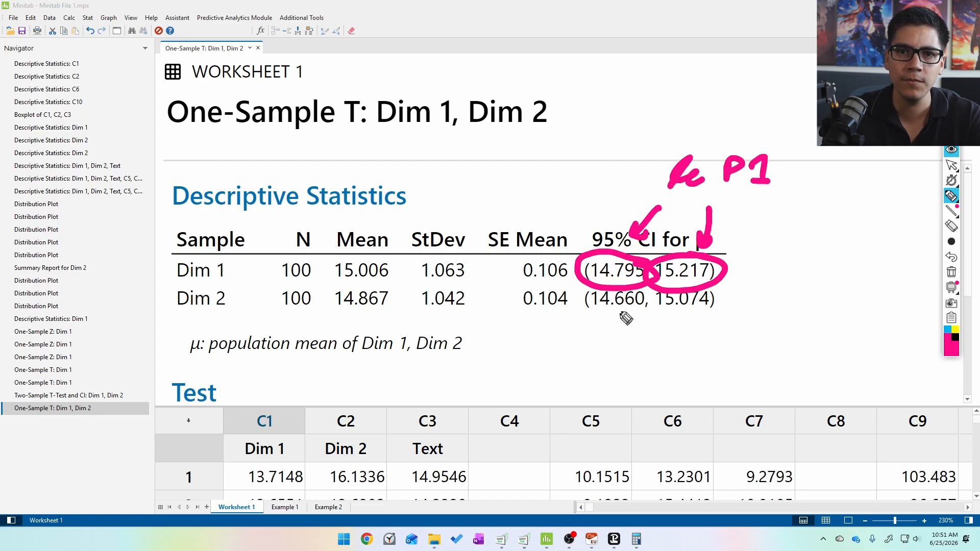
# Step: Circle the lower 95% CI limit for Dim 2, label it "μ P2", and clear all annotations
pyautogui.moveTo(638, 290)
pyautogui.mouseDown()
pyautogui.moveTo(636, 323)
pyautogui.moveTo(633, 280)
pyautogui.mouseUp()
pyautogui.moveTo(598, 349)
pyautogui.mouseDown()
pyautogui.moveTo(586, 350)
pyautogui.moveTo(610, 367)
pyautogui.mouseUp()
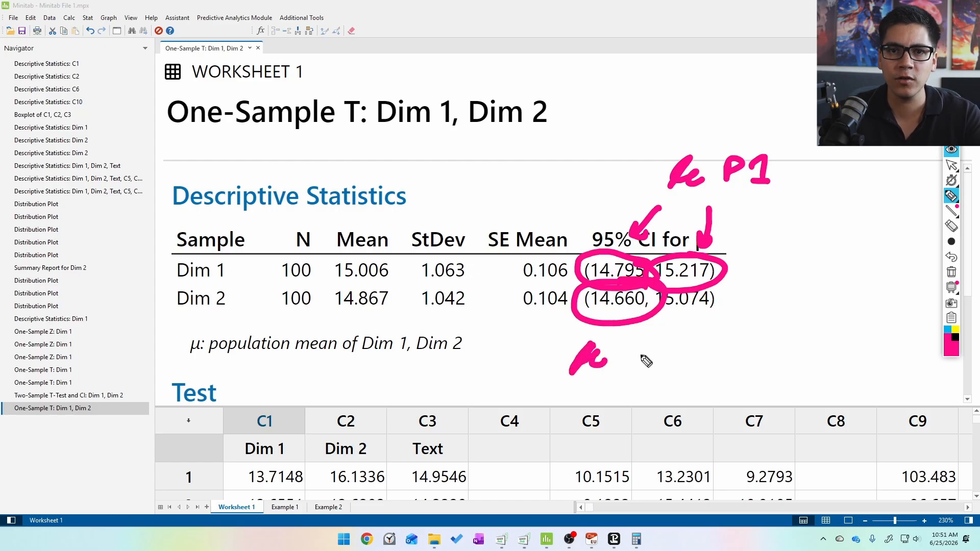
pyautogui.moveTo(637, 332)
pyautogui.mouseDown()
pyautogui.moveTo(636, 363)
pyautogui.moveTo(640, 352)
pyautogui.moveTo(674, 365)
pyautogui.mouseUp()
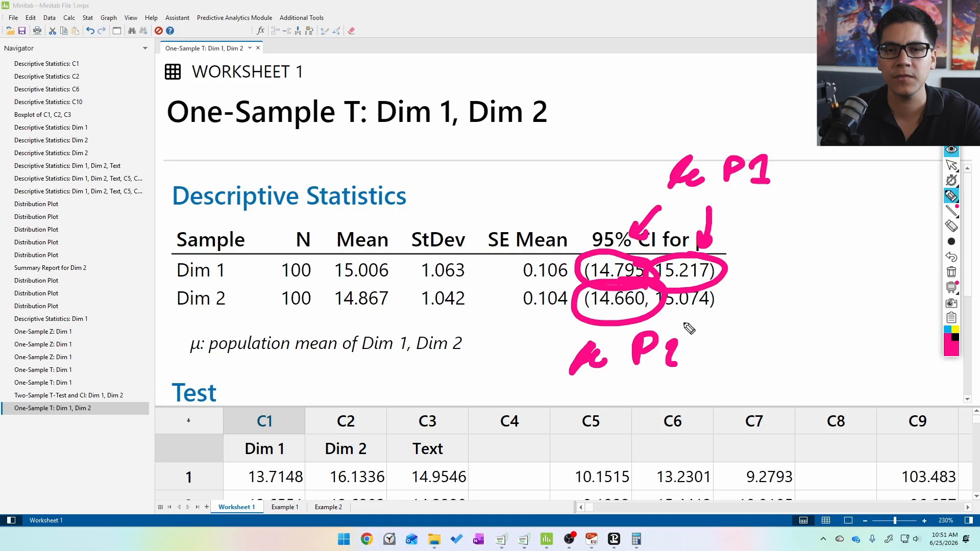
pyautogui.click(949, 275)
# Step: Circle the upper CI limit for Dim 1, handwrite "15.21 − 14.60 =" above the table, and clear all annotations
pyautogui.moveTo(724, 253)
pyautogui.mouseDown()
pyautogui.moveTo(649, 258)
pyautogui.moveTo(755, 265)
pyautogui.moveTo(714, 250)
pyautogui.mouseUp()
pyautogui.moveTo(527, 165)
pyautogui.mouseDown()
pyautogui.moveTo(551, 181)
pyautogui.moveTo(586, 167)
pyautogui.moveTo(617, 175)
pyautogui.moveTo(662, 152)
pyautogui.moveTo(729, 153)
pyautogui.moveTo(755, 169)
pyautogui.mouseUp()
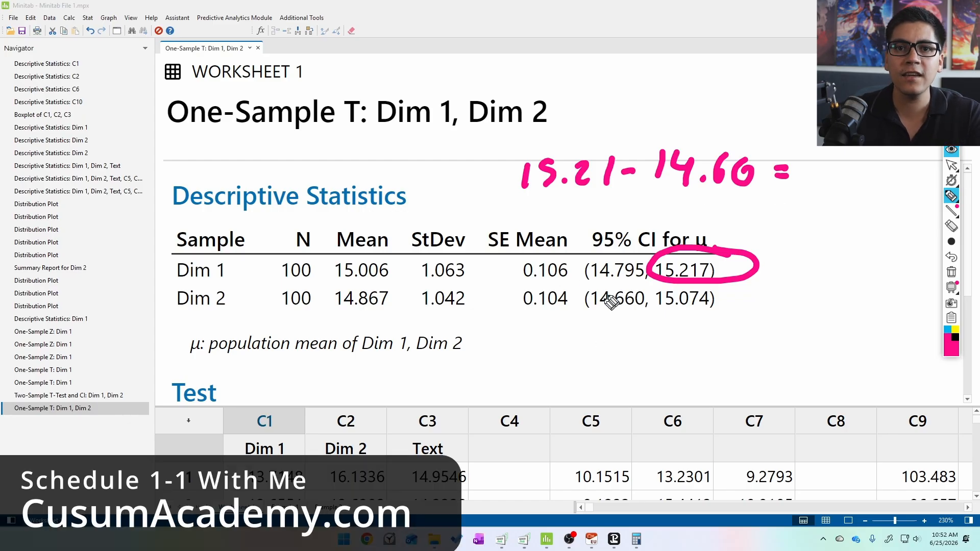
pyautogui.moveTo(526, 339)
pyautogui.mouseDown()
pyautogui.moveTo(525, 366)
pyautogui.moveTo(561, 357)
pyautogui.moveTo(538, 366)
pyautogui.mouseUp()
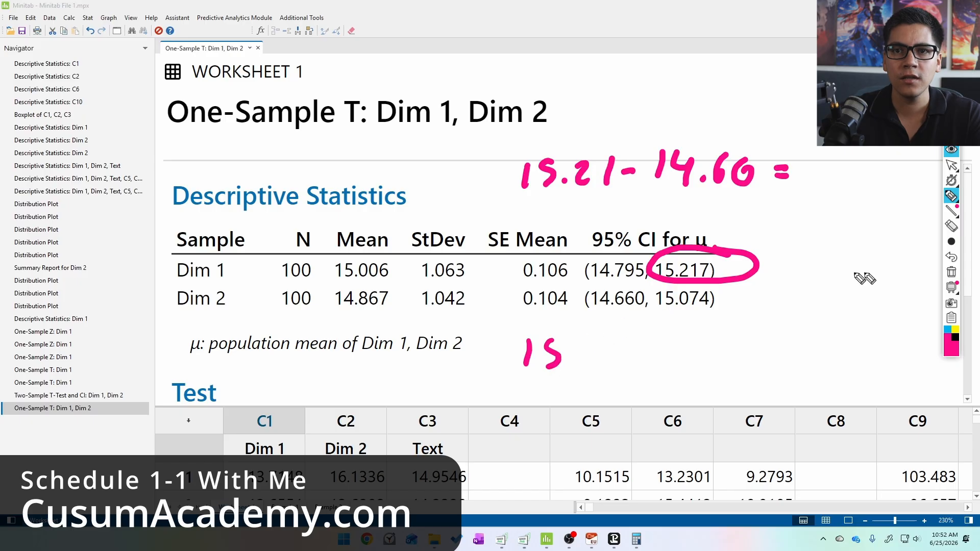
pyautogui.click(950, 272)
# Step: Circle the lower CI limit for Dim 1 and upper limit for Dim 2, and handwrite "14.795 − 15.07 =" below the table
pyautogui.moveTo(660, 255)
pyautogui.mouseDown()
pyautogui.moveTo(593, 289)
pyautogui.moveTo(638, 247)
pyautogui.mouseUp()
pyautogui.moveTo(533, 340)
pyautogui.mouseDown()
pyautogui.moveTo(534, 359)
pyautogui.moveTo(570, 364)
pyautogui.moveTo(644, 364)
pyautogui.moveTo(679, 350)
pyautogui.mouseUp()
pyautogui.click(589, 361)
pyautogui.moveTo(718, 281)
pyautogui.mouseDown()
pyautogui.moveTo(657, 276)
pyautogui.moveTo(725, 292)
pyautogui.moveTo(717, 280)
pyautogui.mouseUp()
pyautogui.moveTo(700, 339); pyautogui.dragTo(701, 360)
pyautogui.moveTo(714, 337); pyautogui.dragTo(714, 363)
pyautogui.click(743, 358)
pyautogui.moveTo(763, 335); pyautogui.dragTo(778, 364)
pyautogui.moveTo(817, 337); pyautogui.dragTo(832, 335)
pyautogui.moveTo(819, 350); pyautogui.dragTo(833, 348)
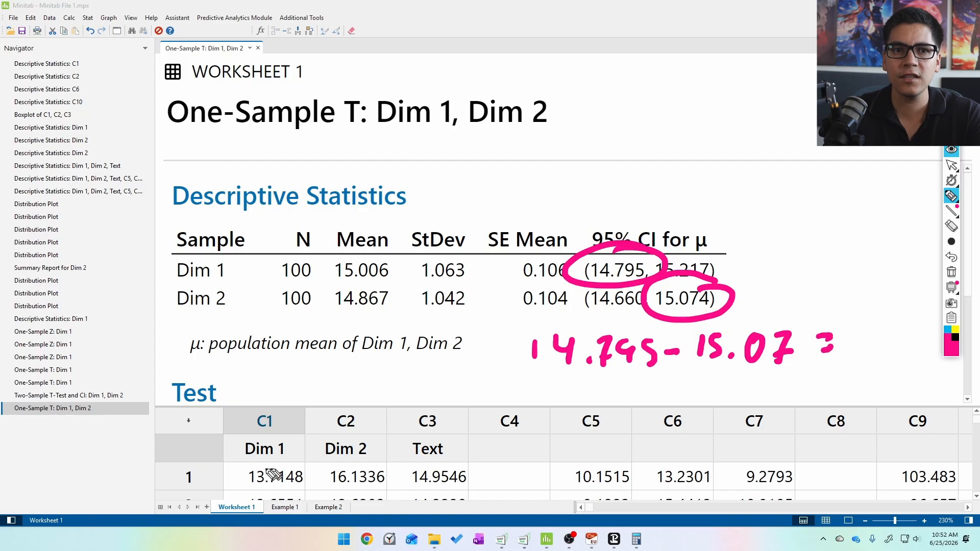
# Step: Reopen the Two-Sample T-Test output for Dim 1 and Dim 2 and show its Estimation for Difference, ready for annotating
pyautogui.press('Escape')
pyautogui.click(145, 395)
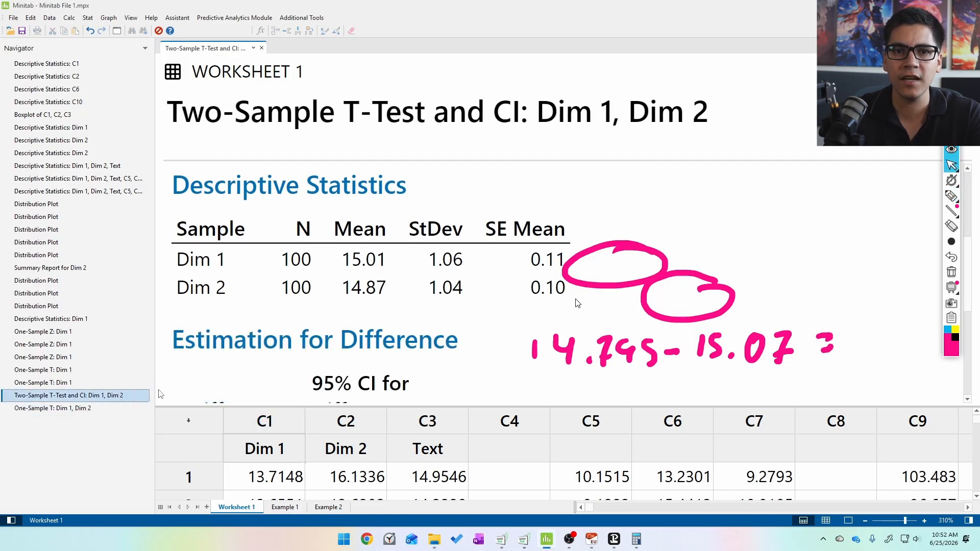
pyautogui.scroll(-5, 328, 335)
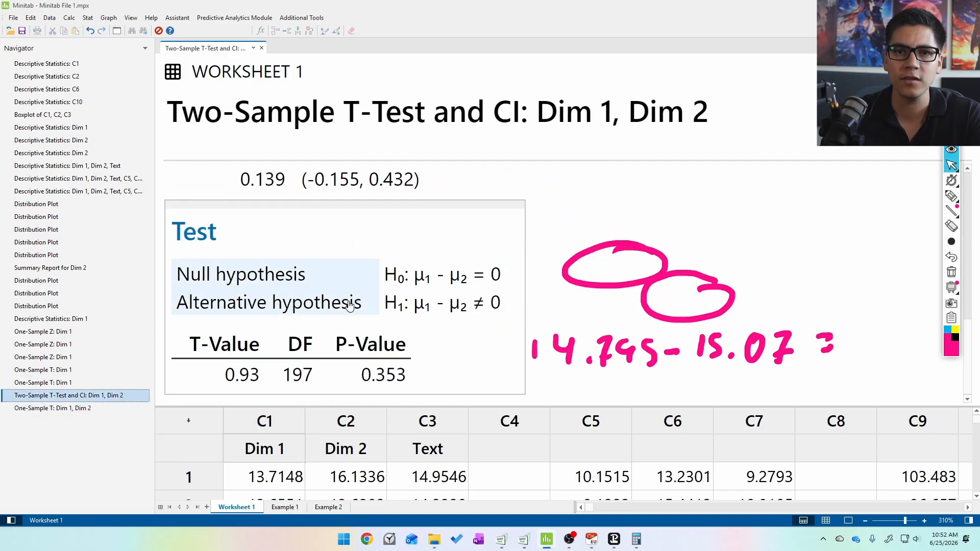
pyautogui.scroll(3, 350, 305)
pyautogui.hotkey('ctrl', 'shift', '3')
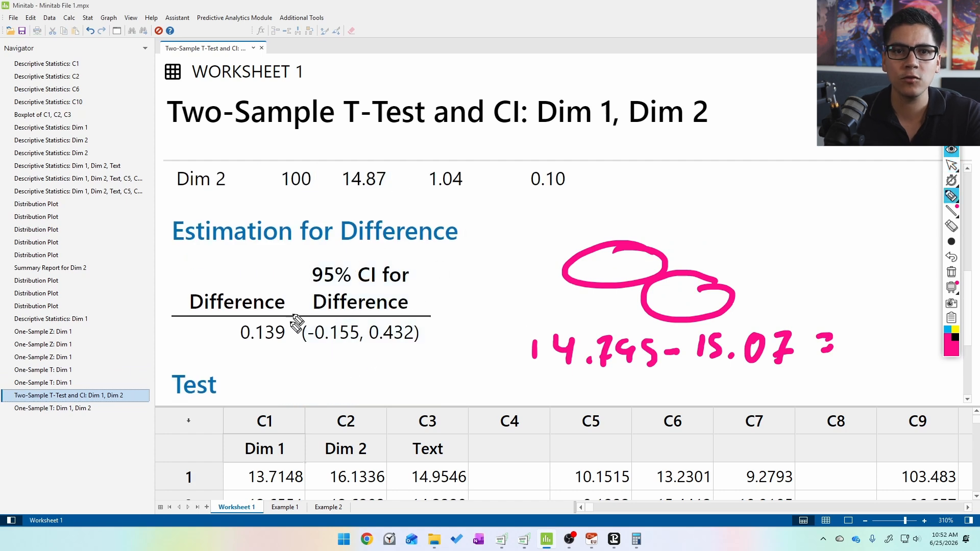
# Step: Handwrite "P1 < P2 = −" and "P1 > P2 = +" around the estimation table and circle both limits of its 95% CI
pyautogui.moveTo(304, 251)
pyautogui.mouseDown()
pyautogui.moveTo(329, 260)
pyautogui.moveTo(341, 245)
pyautogui.moveTo(367, 244)
pyautogui.moveTo(442, 268)
pyautogui.mouseUp()
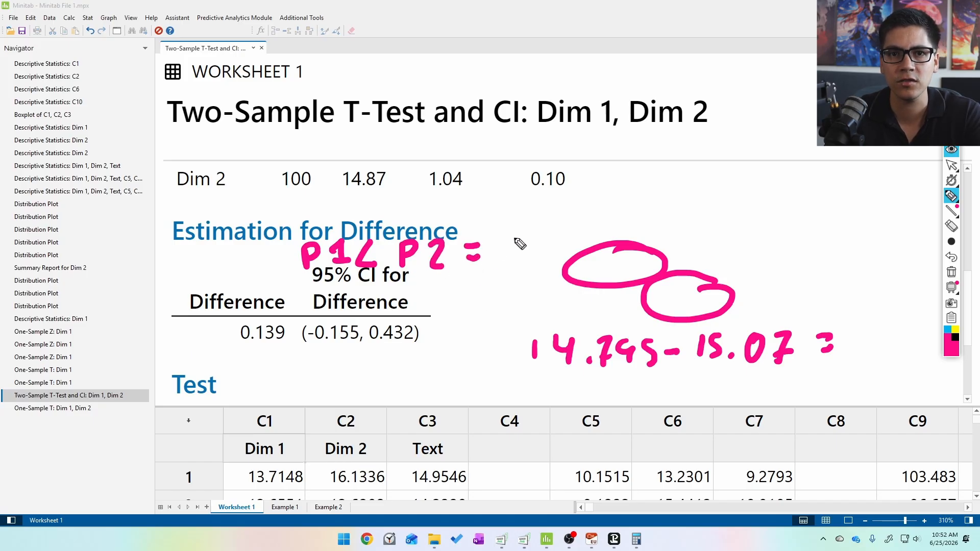
pyautogui.moveTo(316, 370); pyautogui.dragTo(352, 393)
pyautogui.moveTo(375, 359)
pyautogui.mouseDown()
pyautogui.moveTo(376, 391)
pyautogui.moveTo(407, 360)
pyautogui.moveTo(454, 386)
pyautogui.moveTo(478, 367)
pyautogui.mouseUp()
pyautogui.moveTo(467, 378); pyautogui.dragTo(508, 386)
pyautogui.moveTo(503, 379); pyautogui.dragTo(522, 374)
pyautogui.moveTo(418, 327)
pyautogui.mouseDown()
pyautogui.moveTo(353, 342)
pyautogui.moveTo(403, 321)
pyautogui.moveTo(340, 320)
pyautogui.mouseUp()
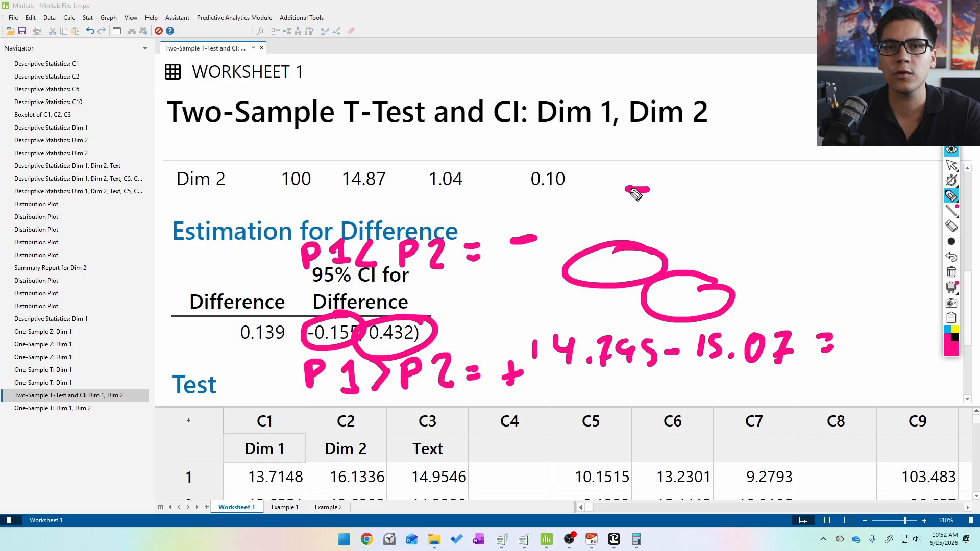
# Step: Handwrite "−, 0, +" beside the estimation table, circle the three signs together, and clear all annotations
pyautogui.moveTo(679, 202); pyautogui.dragTo(667, 221)
pyautogui.moveTo(721, 181); pyautogui.dragTo(742, 221)
pyautogui.moveTo(782, 187); pyautogui.dragTo(776, 209)
pyautogui.moveTo(768, 201)
pyautogui.mouseDown()
pyautogui.moveTo(791, 195)
pyautogui.moveTo(656, 134)
pyautogui.moveTo(870, 188)
pyautogui.moveTo(737, 133)
pyautogui.mouseUp()
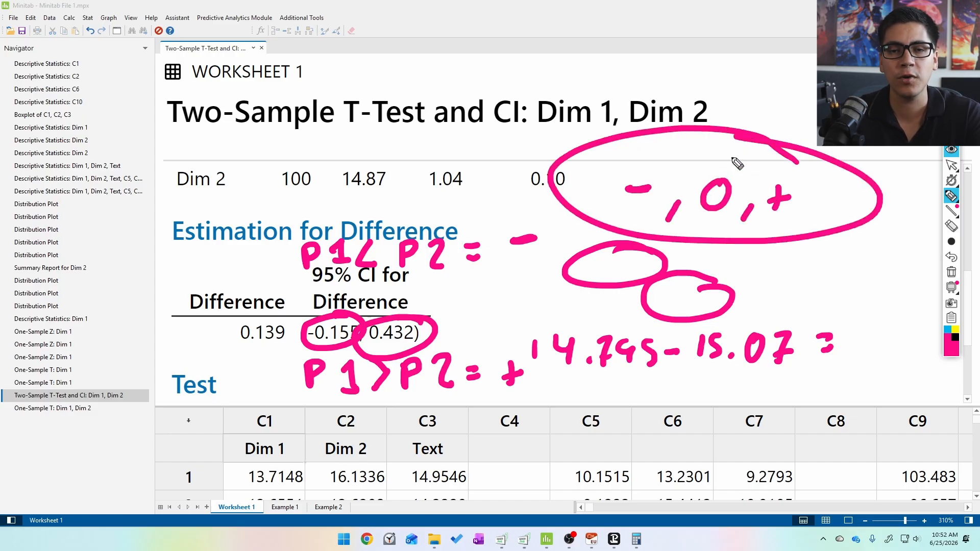
pyautogui.click(950, 276)
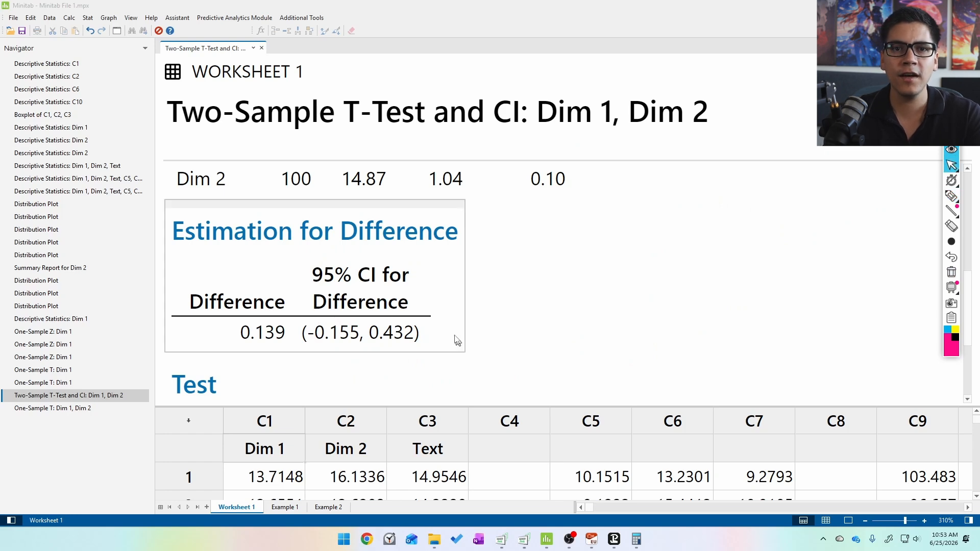
# Step: Circle the Difference value in the estimation table and point an arrow at it
pyautogui.moveTo(265, 309)
pyautogui.mouseDown()
pyautogui.moveTo(237, 366)
pyautogui.moveTo(289, 309)
pyautogui.mouseUp()
pyautogui.moveTo(313, 270); pyautogui.dragTo(292, 297)
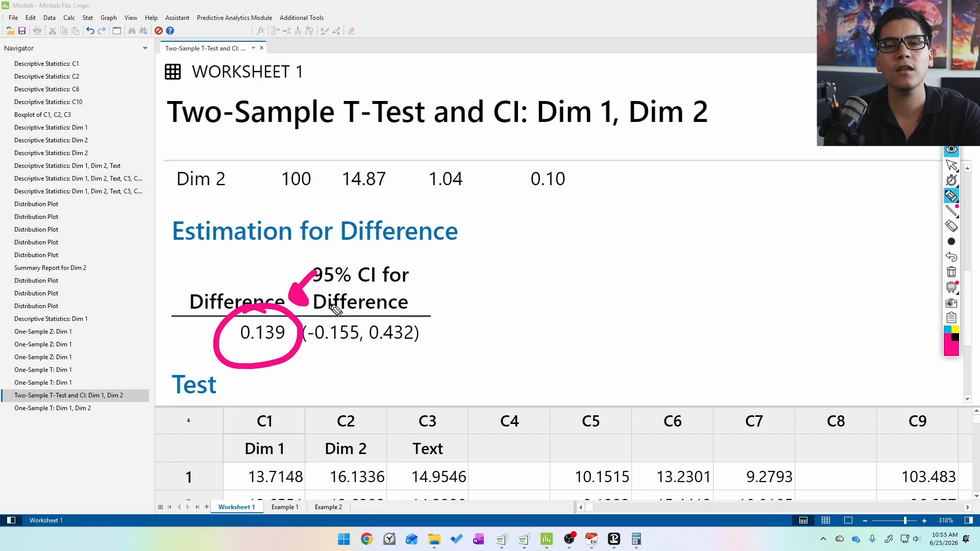
# Step: Show the Test section of the Dim 1 and Dim 2 two-sample output and clear all annotations
pyautogui.hotkey('ctrl', 'shift', '2')
pyautogui.scroll(-3, 357, 296)
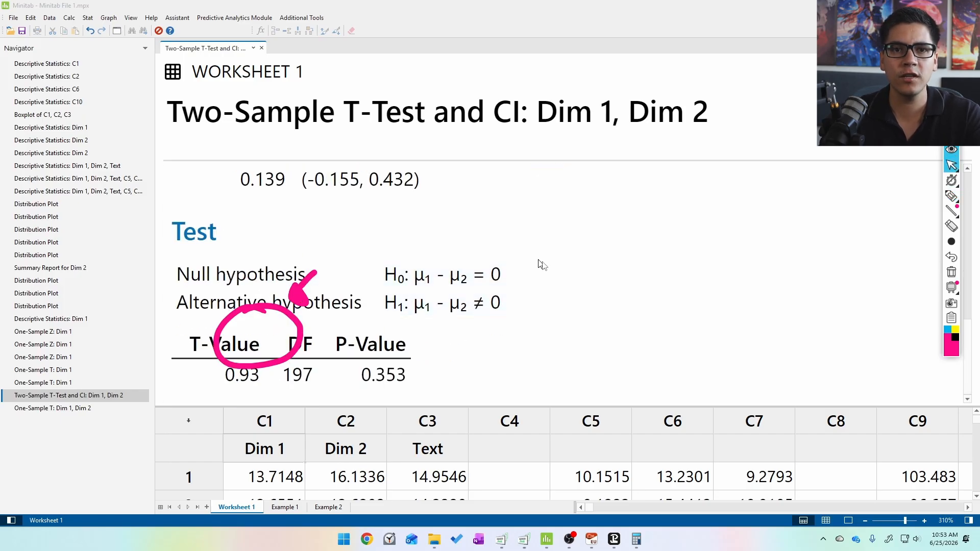
pyautogui.hotkey('ctrl', 'shift', '7')
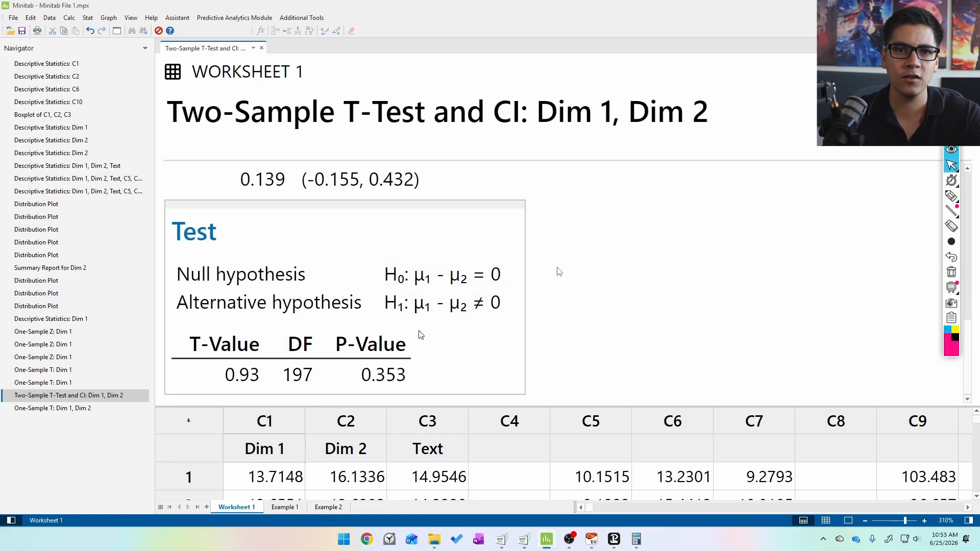
# Step: Circle the P-Value in the Test table and handwrite "P > 0.05" beside it
pyautogui.hotkey('ctrl', 'shift', '3')
pyautogui.moveTo(410, 330)
pyautogui.mouseDown()
pyautogui.moveTo(358, 330)
pyautogui.moveTo(378, 332)
pyautogui.mouseUp()
pyautogui.moveTo(499, 339); pyautogui.dragTo(497, 357)
pyautogui.moveTo(532, 335); pyautogui.dragTo(524, 370)
pyautogui.moveTo(562, 344)
pyautogui.mouseDown()
pyautogui.moveTo(561, 366)
pyautogui.moveTo(564, 345)
pyautogui.mouseUp()
pyautogui.moveTo(585, 359)
pyautogui.mouseDown()
pyautogui.moveTo(617, 344)
pyautogui.moveTo(625, 372)
pyautogui.mouseUp()
pyautogui.moveTo(628, 339); pyautogui.dragTo(656, 341)
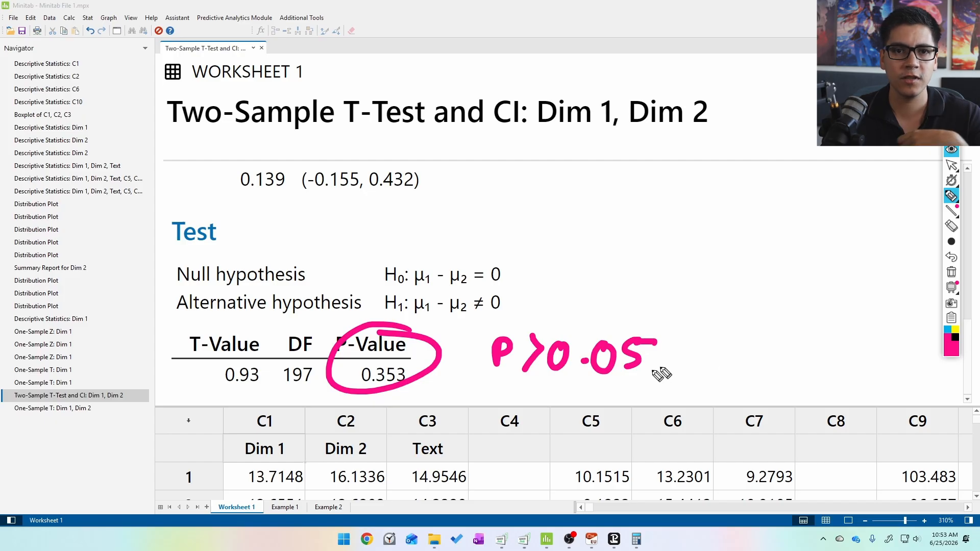
pyautogui.hotkey('ctrl', 'shift', '2')
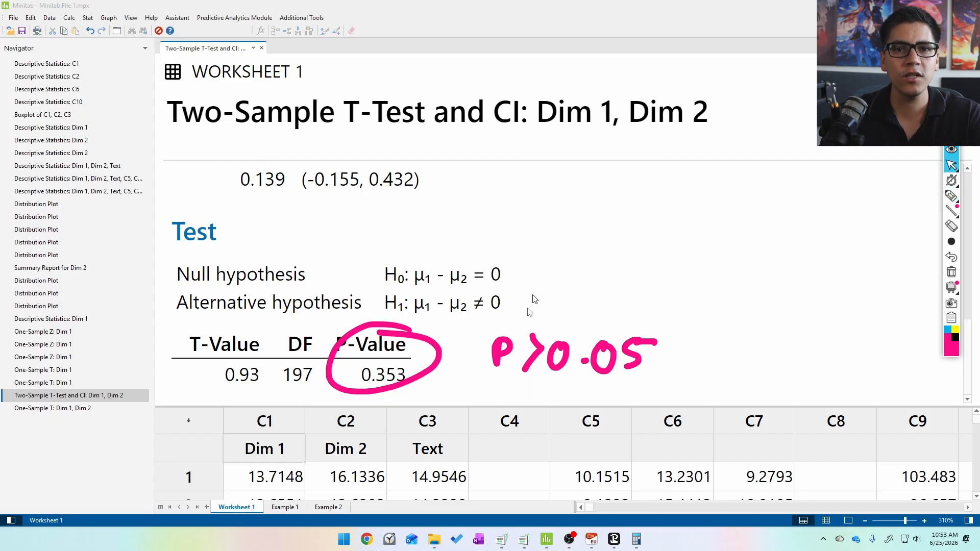
# Step: Run a 2-Sample t test with C2 (Dim 2) as sample 1 and C3 (Text) as sample 2
pyautogui.click(364, 443)
pyautogui.click(361, 439)
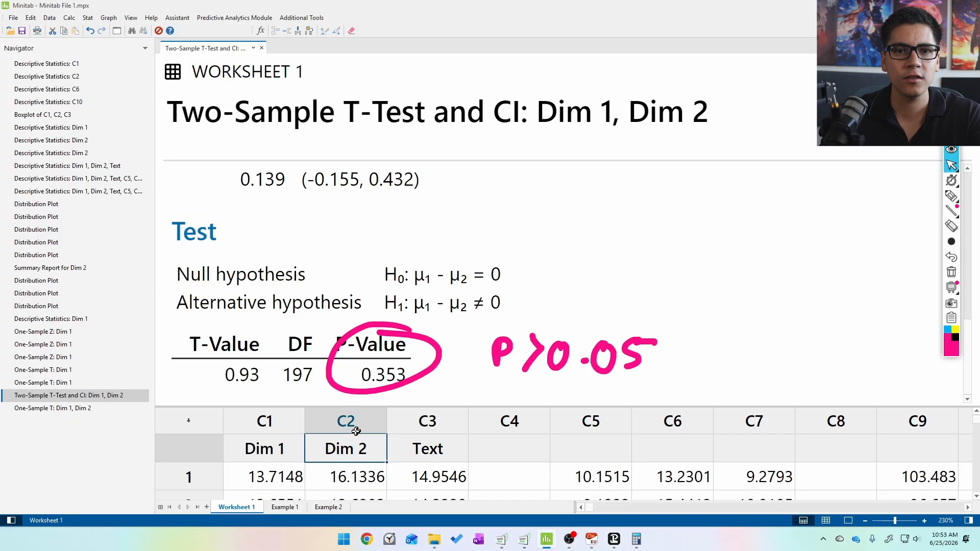
pyautogui.click(428, 449)
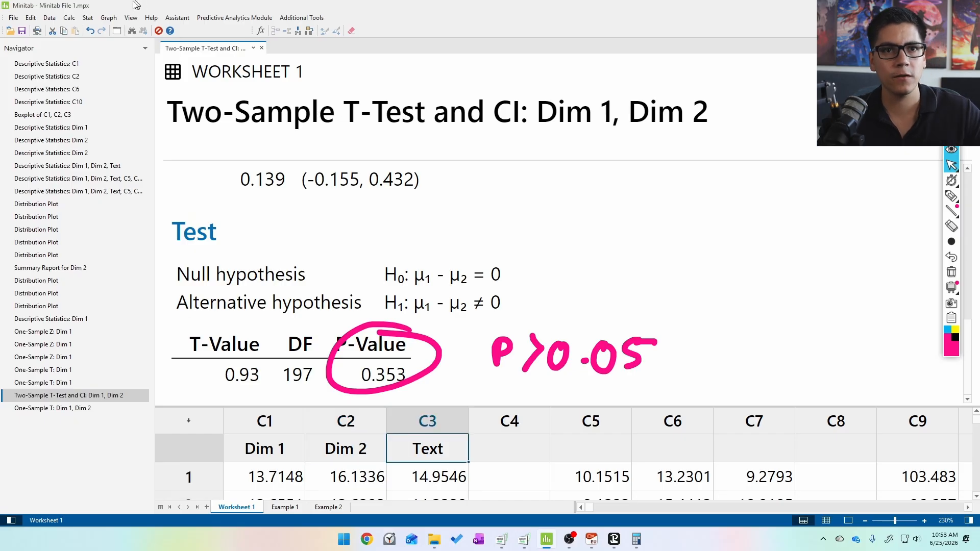
pyautogui.click(88, 19)
pyautogui.moveTo(146, 29)
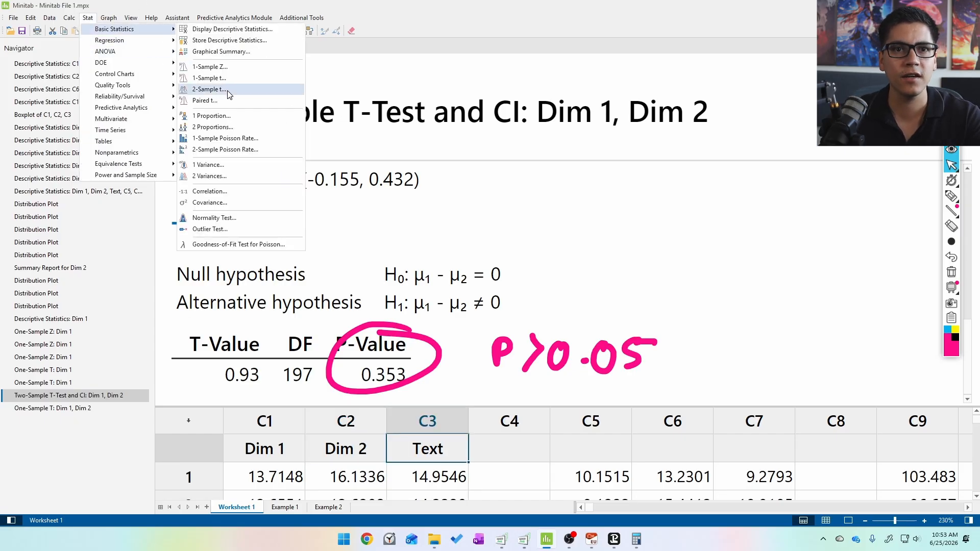
pyautogui.click(209, 89)
pyautogui.doubleClick(493, 226)
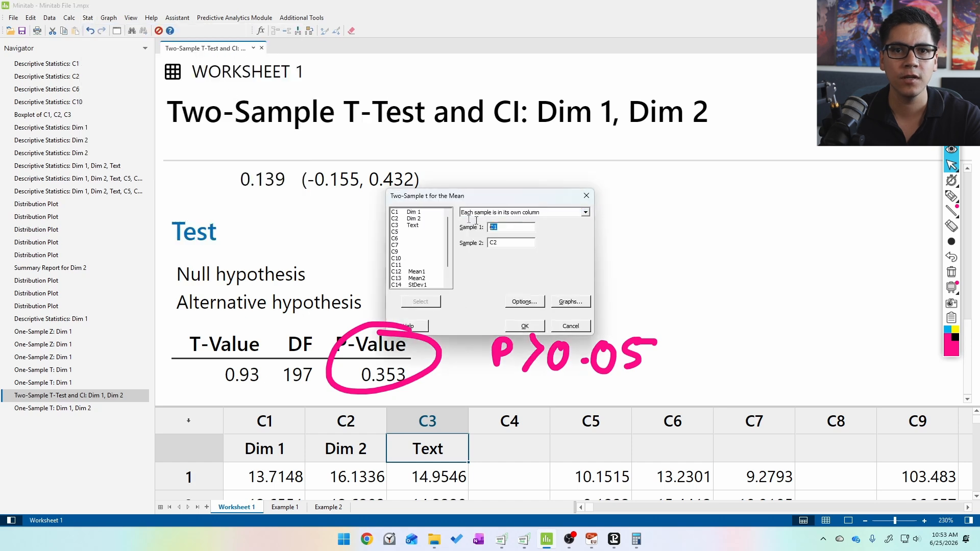
pyautogui.write('C2')
pyautogui.press('Tab')
pyautogui.write('C3')
pyautogui.press('Return')
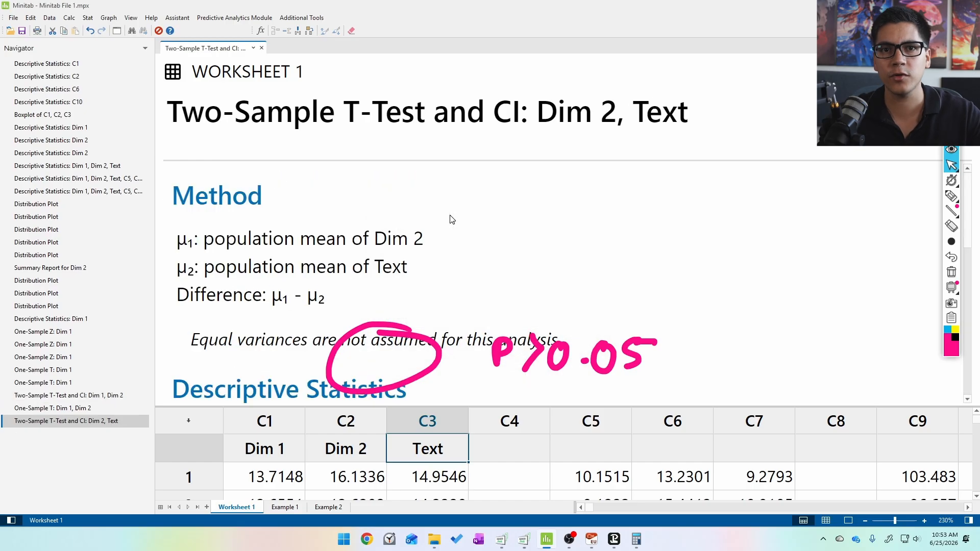
# Step: Replace the old annotations with circles around the Dim 2 and Text means and the handwritten difference "14.87 − 14.92"
pyautogui.scroll(-5, 469, 234)
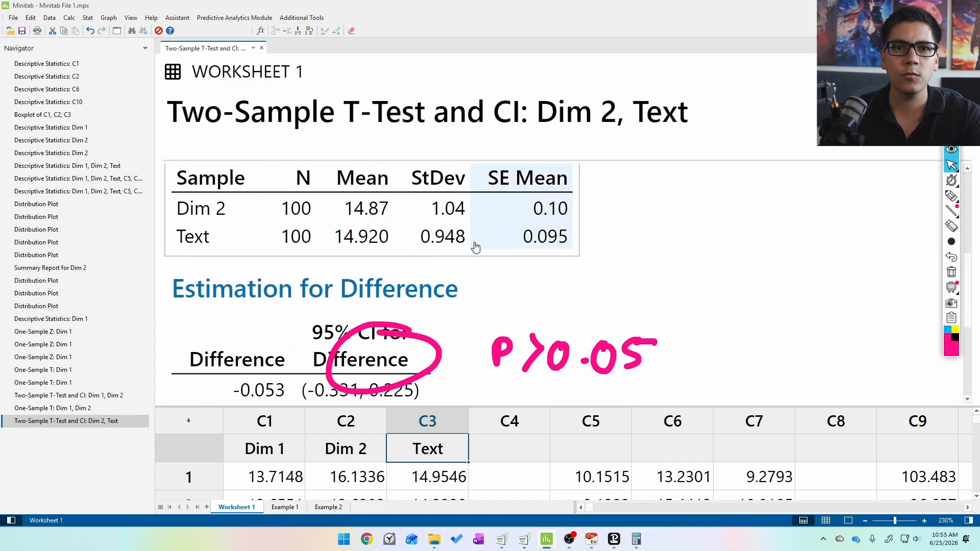
pyautogui.hotkey('ctrl', 'shift', '3')
pyautogui.moveTo(385, 189)
pyautogui.mouseDown()
pyautogui.moveTo(339, 214)
pyautogui.moveTo(377, 231)
pyautogui.moveTo(334, 255)
pyautogui.moveTo(404, 221)
pyautogui.mouseUp()
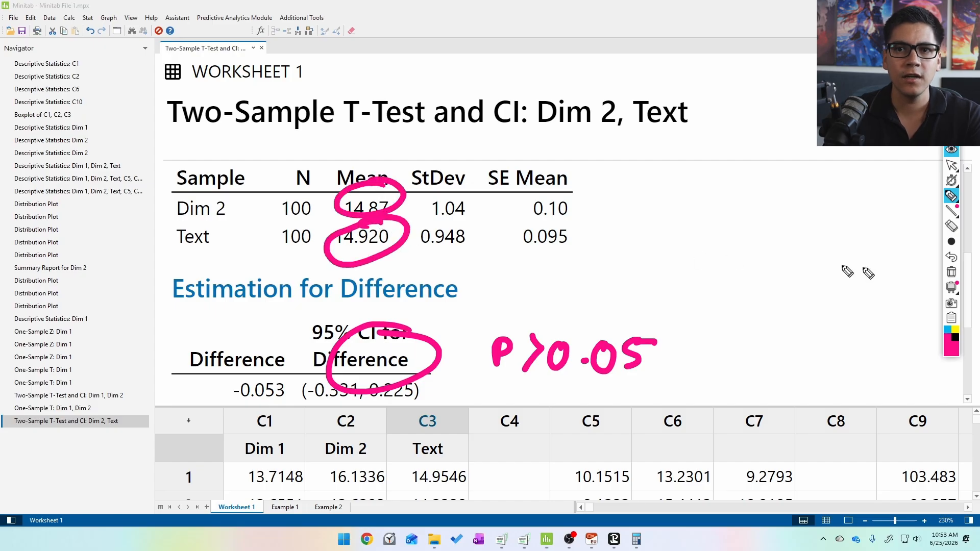
pyautogui.click(950, 272)
pyautogui.moveTo(508, 309)
pyautogui.mouseDown()
pyautogui.moveTo(561, 319)
pyautogui.moveTo(579, 306)
pyautogui.moveTo(617, 321)
pyautogui.moveTo(704, 306)
pyautogui.moveTo(724, 328)
pyautogui.moveTo(764, 309)
pyautogui.moveTo(789, 328)
pyautogui.mouseUp()
pyautogui.moveTo(390, 191)
pyautogui.mouseDown()
pyautogui.moveTo(400, 195)
pyautogui.moveTo(389, 237)
pyautogui.moveTo(404, 256)
pyautogui.moveTo(409, 229)
pyautogui.mouseUp()
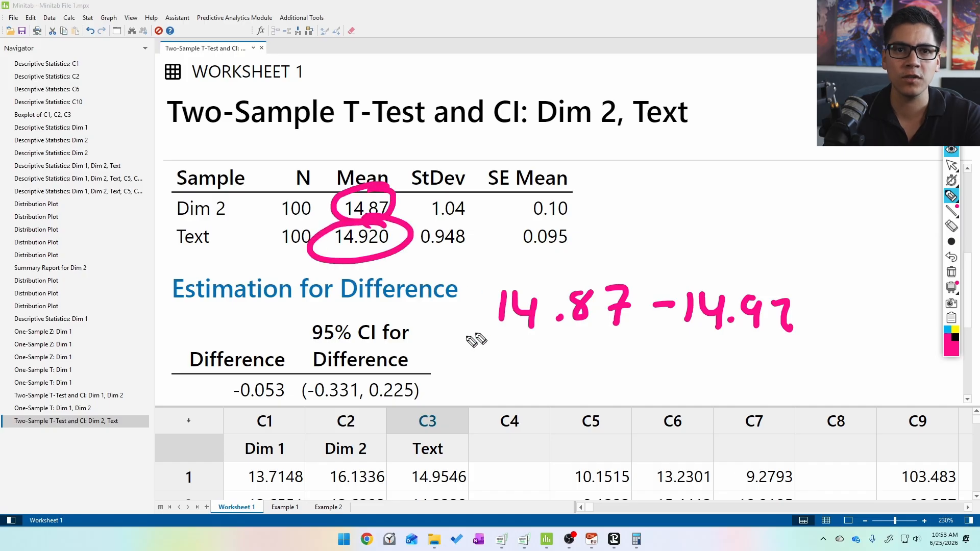
# Step: Circle the Difference estimate for Dim 2 and Text and point an arrow at it
pyautogui.moveTo(291, 368)
pyautogui.mouseDown()
pyautogui.moveTo(219, 422)
pyautogui.moveTo(290, 334)
pyautogui.moveTo(278, 358)
pyautogui.mouseUp()
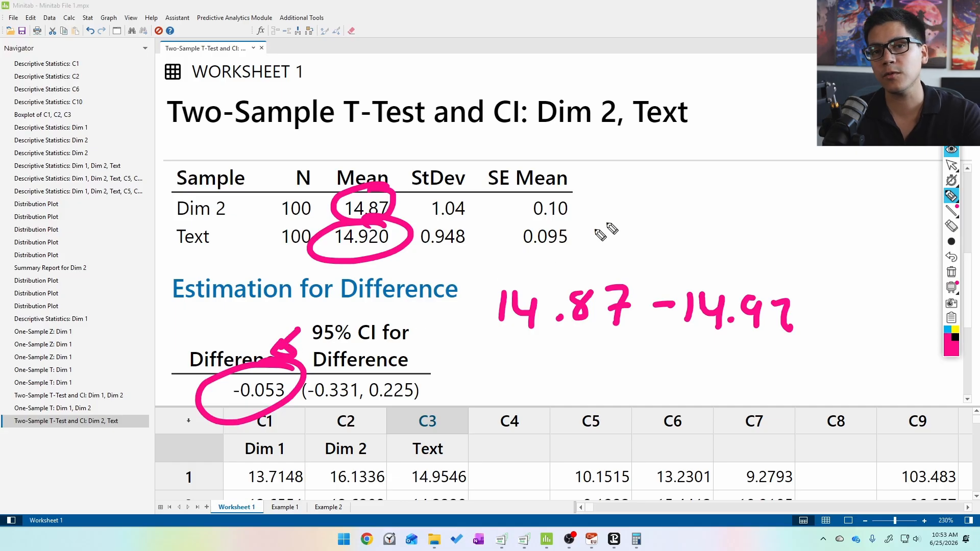
pyautogui.hotkey('ctrl', 'shift', '2')
pyautogui.hotkey('ctrl', 'shift', '1')
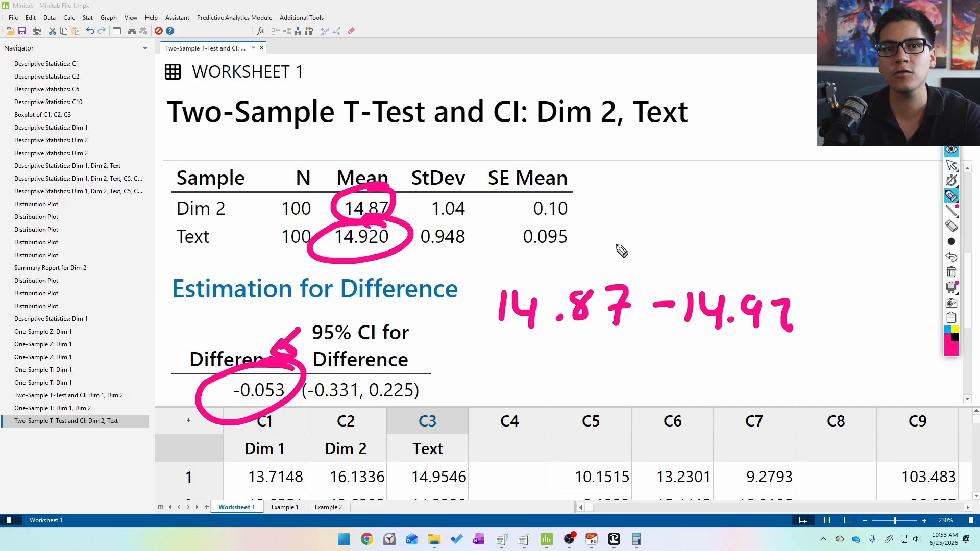
# Step: Handwrite "P2 > P1" above "P1 > P2" beside the descriptive statistics table, correcting the comparison sign of the upper one
pyautogui.moveTo(613, 253)
pyautogui.mouseDown()
pyautogui.moveTo(615, 244)
pyautogui.moveTo(682, 256)
pyautogui.moveTo(727, 246)
pyautogui.moveTo(780, 256)
pyautogui.mouseUp()
pyautogui.moveTo(613, 173)
pyautogui.mouseDown()
pyautogui.moveTo(613, 201)
pyautogui.moveTo(614, 190)
pyautogui.moveTo(663, 201)
pyautogui.mouseUp()
pyautogui.moveTo(705, 167); pyautogui.dragTo(682, 195)
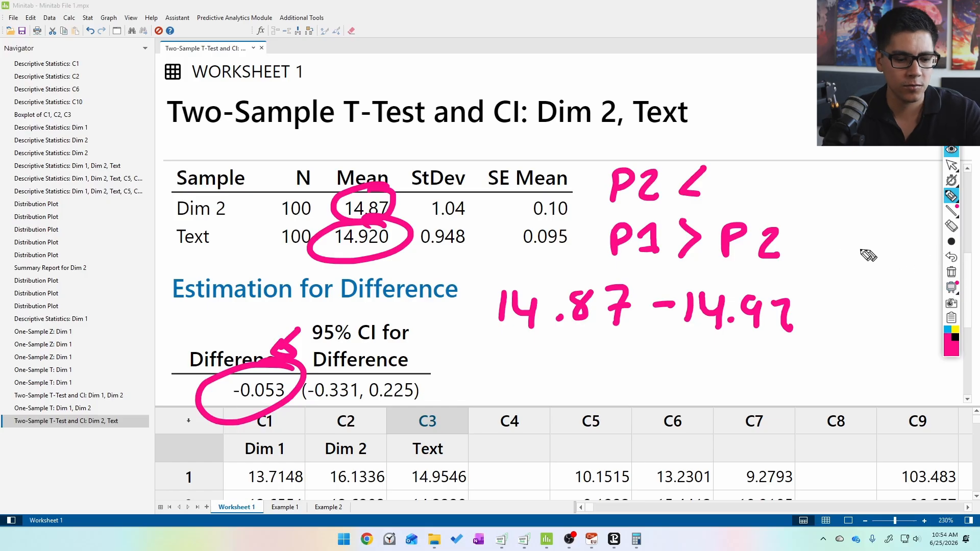
pyautogui.hotkey('ctrl', 'z')
pyautogui.moveTo(683, 173); pyautogui.dragTo(684, 200)
pyautogui.moveTo(725, 172); pyautogui.dragTo(725, 194)
pyautogui.moveTo(725, 172)
pyautogui.mouseDown()
pyautogui.moveTo(727, 187)
pyautogui.moveTo(766, 196)
pyautogui.mouseUp()
pyautogui.moveTo(753, 196)
pyautogui.mouseDown()
pyautogui.moveTo(779, 196)
pyautogui.moveTo(765, 171)
pyautogui.mouseUp()
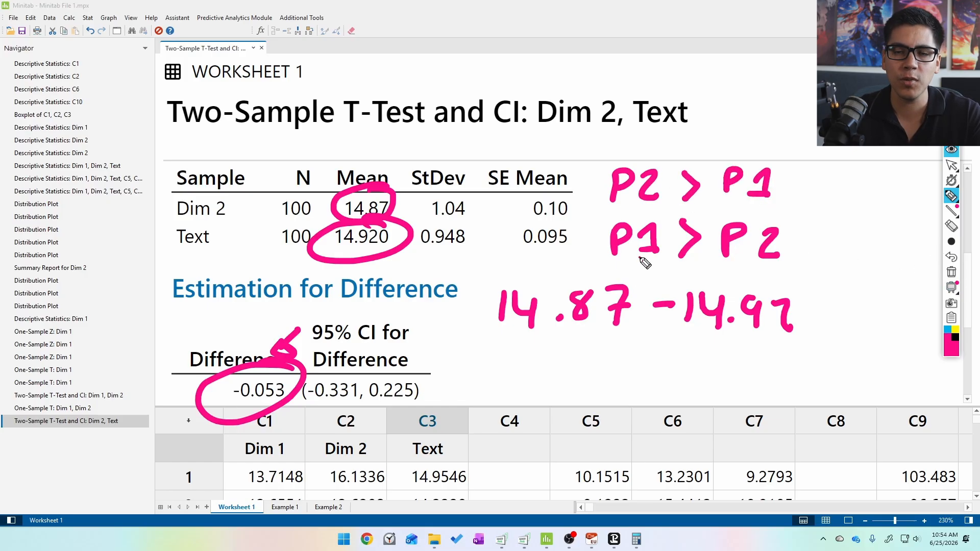
# Step: Complete the handwritten comparisons with "= +" after "P1 > P2" and "= −" after "P2 > P1"
pyautogui.moveTo(806, 233); pyautogui.dragTo(818, 235)
pyautogui.moveTo(807, 247)
pyautogui.mouseDown()
pyautogui.moveTo(840, 261)
pyautogui.moveTo(857, 244)
pyautogui.mouseUp()
pyautogui.moveTo(792, 175); pyautogui.dragTo(809, 178)
pyautogui.moveTo(794, 190); pyautogui.dragTo(810, 191)
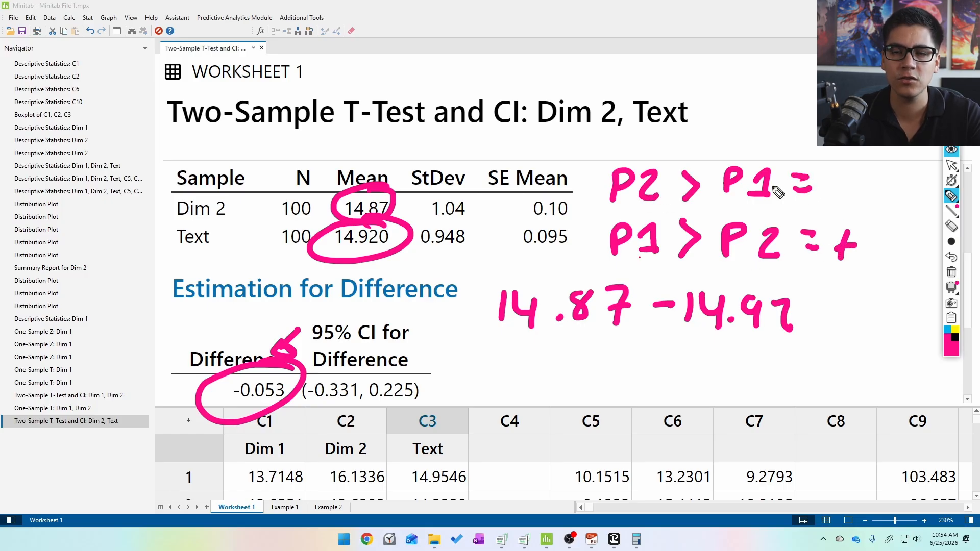
pyautogui.moveTo(831, 188); pyautogui.dragTo(850, 188)
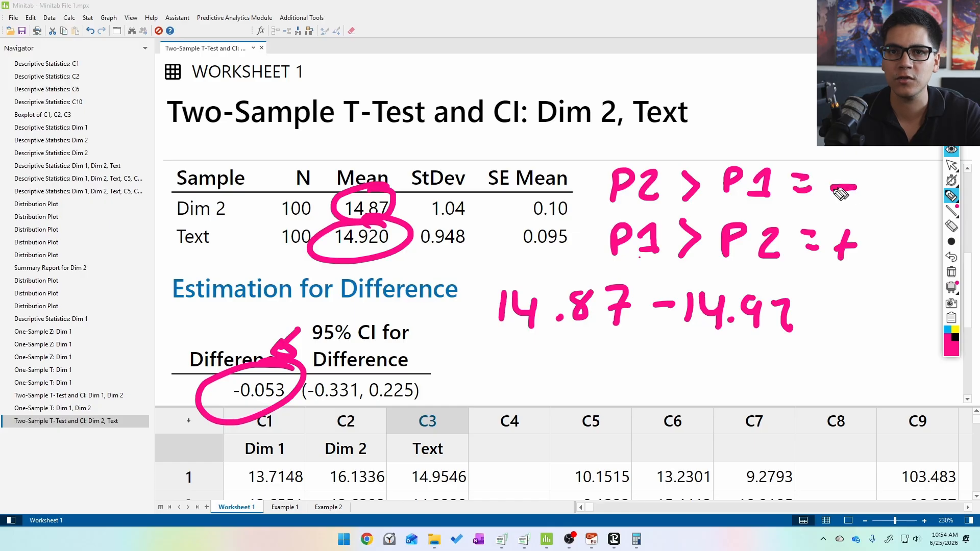
# Step: Circle both limits of the 95% CI for the difference and clear all annotations
pyautogui.moveTo(368, 378)
pyautogui.mouseDown()
pyautogui.moveTo(321, 409)
pyautogui.moveTo(365, 376)
pyautogui.moveTo(357, 390)
pyautogui.moveTo(418, 368)
pyautogui.mouseUp()
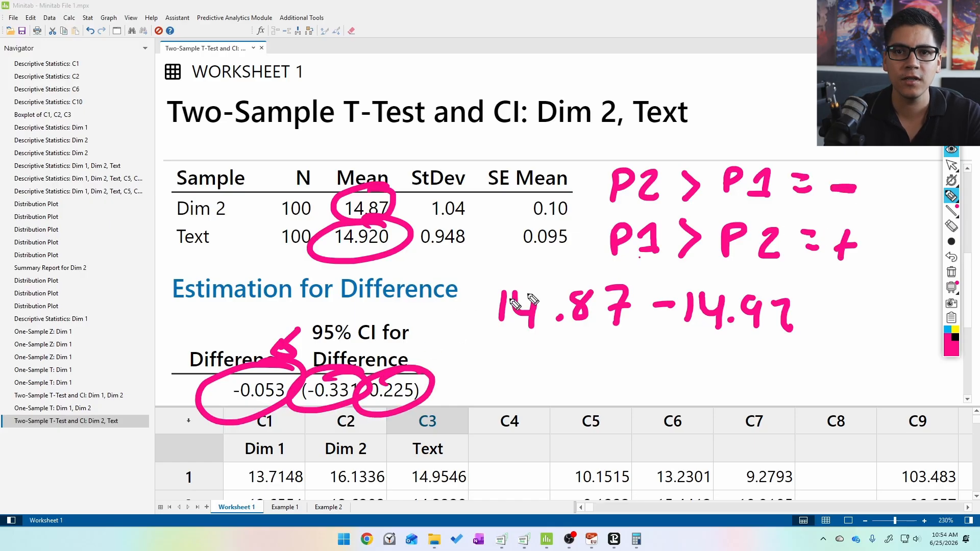
pyautogui.click(951, 165)
pyautogui.click(953, 271)
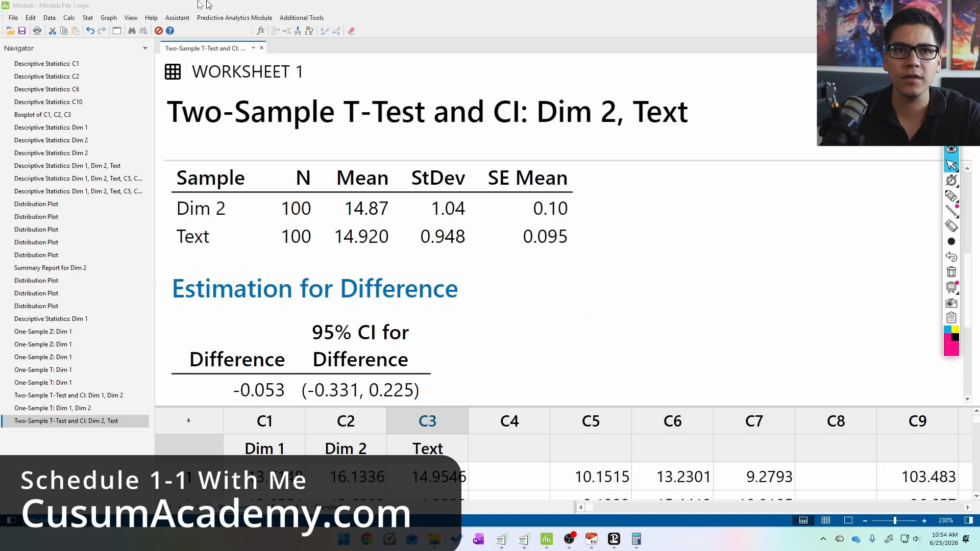
# Step: Run a 1-Sample t test on columns C2 (Dim 2) and C3 (Text)
pyautogui.click(88, 17)
pyautogui.moveTo(99, 40)
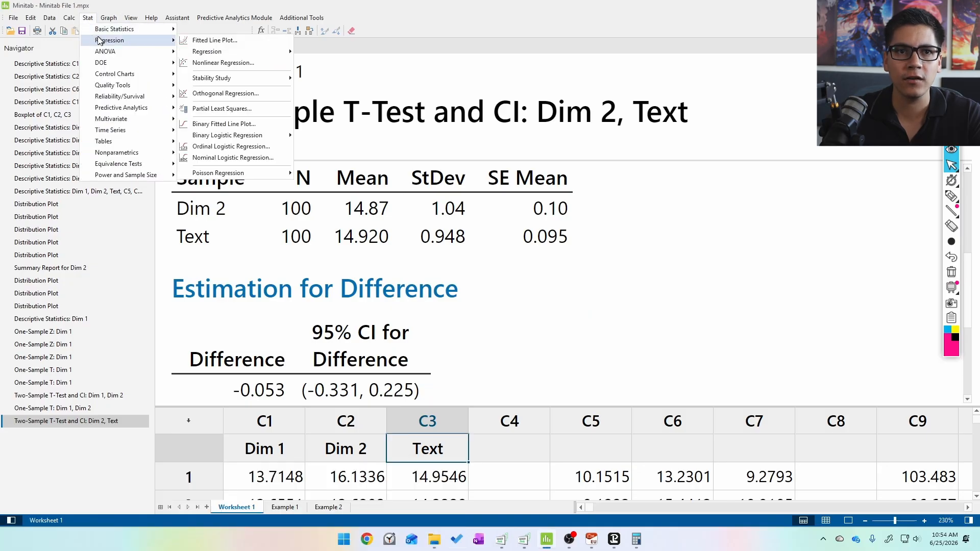
pyautogui.click(234, 82)
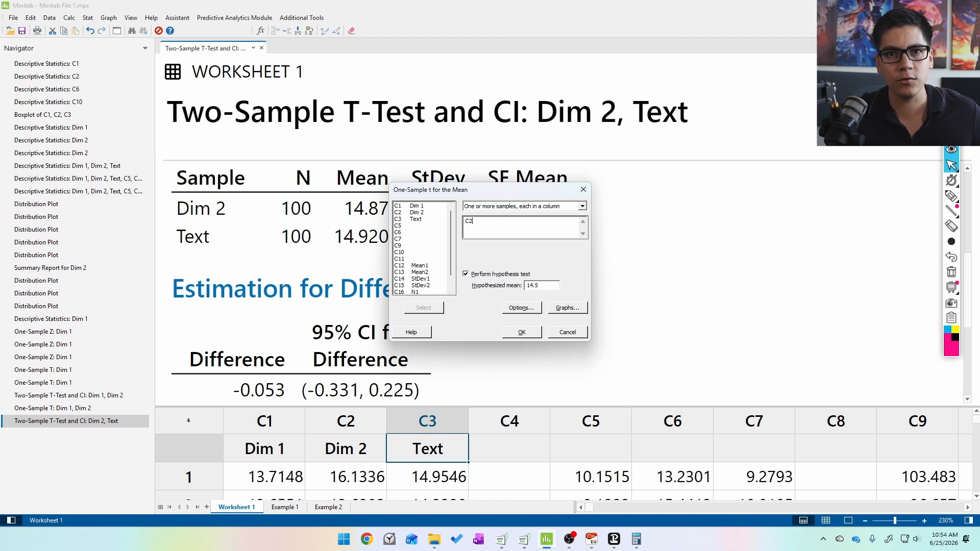
pyautogui.write('3')
pyautogui.press('Return')
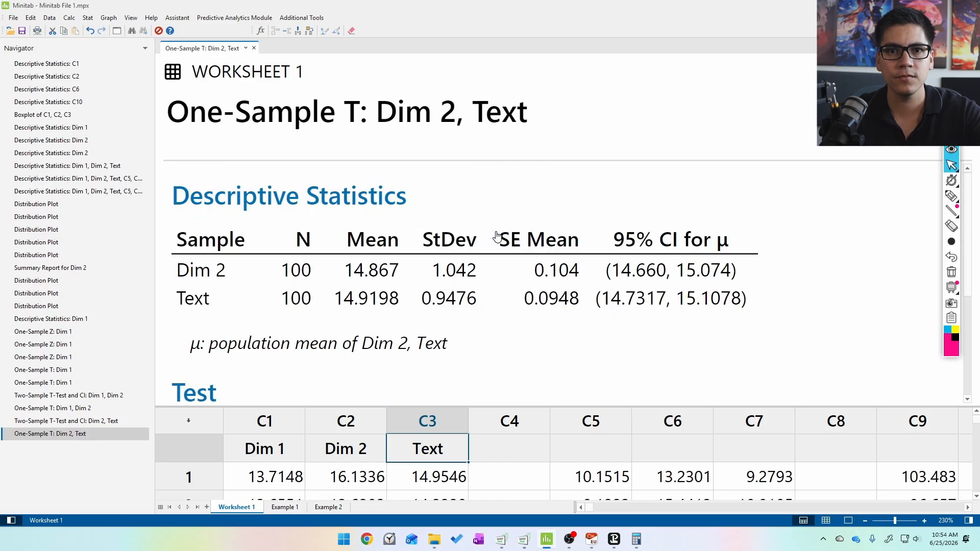
# Step: Circle Dim 2's upper and Text's lower 95% CI limits and handwrite "15.07 − 14.73" above the table
pyautogui.hotkey('ctrl', 'shift', '3')
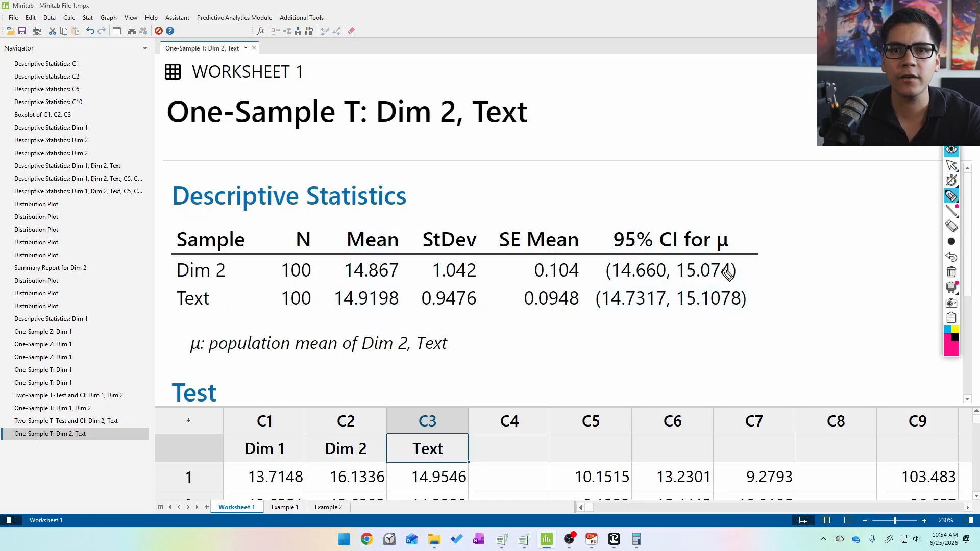
pyautogui.moveTo(733, 264)
pyautogui.mouseDown()
pyautogui.moveTo(678, 261)
pyautogui.moveTo(754, 273)
pyautogui.moveTo(719, 257)
pyautogui.mouseUp()
pyautogui.moveTo(537, 168)
pyautogui.mouseDown()
pyautogui.moveTo(532, 191)
pyautogui.moveTo(575, 185)
pyautogui.moveTo(587, 174)
pyautogui.mouseUp()
pyautogui.click(573, 188)
pyautogui.moveTo(610, 169); pyautogui.dragTo(621, 190)
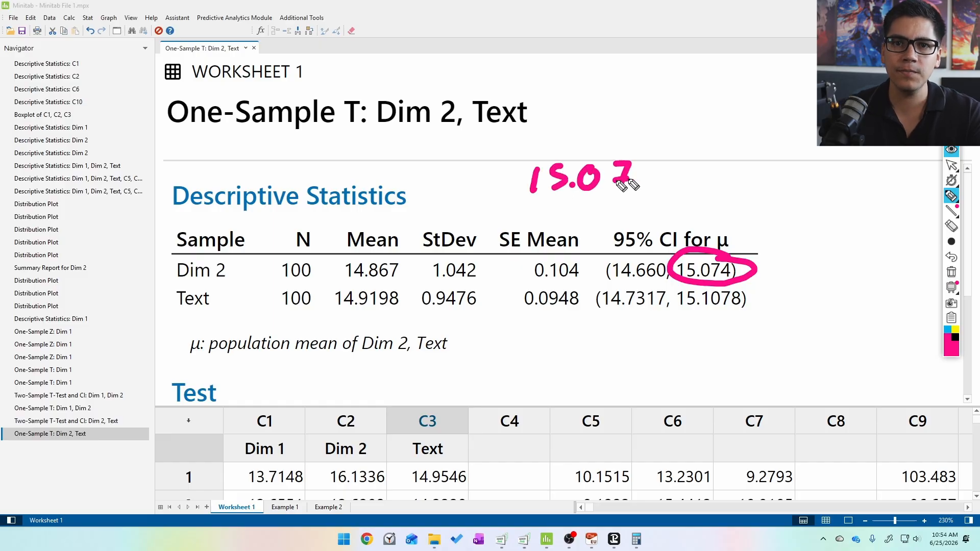
pyautogui.moveTo(662, 295)
pyautogui.mouseDown()
pyautogui.moveTo(585, 308)
pyautogui.moveTo(647, 272)
pyautogui.mouseUp()
pyautogui.moveTo(666, 179)
pyautogui.mouseDown()
pyautogui.moveTo(693, 177)
pyautogui.moveTo(704, 193)
pyautogui.mouseUp()
pyautogui.moveTo(727, 166)
pyautogui.mouseDown()
pyautogui.moveTo(748, 180)
pyautogui.moveTo(741, 196)
pyautogui.moveTo(774, 207)
pyautogui.mouseUp()
pyautogui.click(755, 194)
pyautogui.moveTo(795, 169); pyautogui.dragTo(794, 195)
# Step: Circle Dim 2's lower 95% CI limit and handwrite "14.66 − 15.10 = −" below the table
pyautogui.moveTo(655, 259)
pyautogui.mouseDown()
pyautogui.moveTo(612, 285)
pyautogui.moveTo(679, 265)
pyautogui.mouseUp()
pyautogui.moveTo(562, 351)
pyautogui.mouseDown()
pyautogui.moveTo(559, 368)
pyautogui.moveTo(617, 358)
pyautogui.moveTo(621, 375)
pyautogui.mouseUp()
pyautogui.click(606, 371)
pyautogui.moveTo(649, 349)
pyautogui.mouseDown()
pyautogui.moveTo(644, 375)
pyautogui.moveTo(686, 360)
pyautogui.moveTo(705, 375)
pyautogui.moveTo(753, 375)
pyautogui.moveTo(776, 350)
pyautogui.mouseUp()
pyautogui.click(742, 375)
pyautogui.moveTo(803, 349)
pyautogui.mouseDown()
pyautogui.moveTo(816, 363)
pyautogui.moveTo(857, 359)
pyautogui.mouseUp()
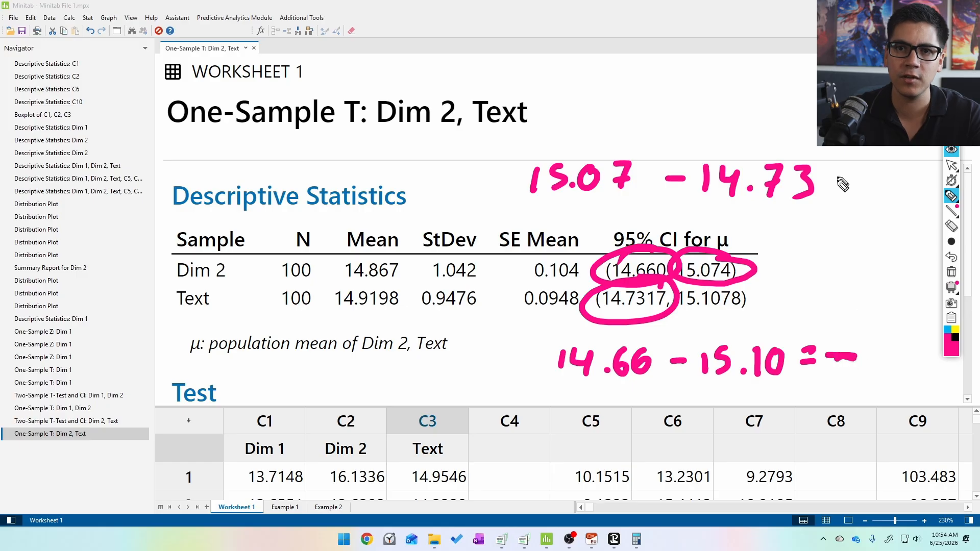
# Step: Complete the handwritten "15.07 − 14.73" with "= +" and clear all annotations
pyautogui.moveTo(838, 188); pyautogui.dragTo(855, 186)
pyautogui.moveTo(879, 171)
pyautogui.mouseDown()
pyautogui.moveTo(877, 194)
pyautogui.moveTo(886, 184)
pyautogui.mouseUp()
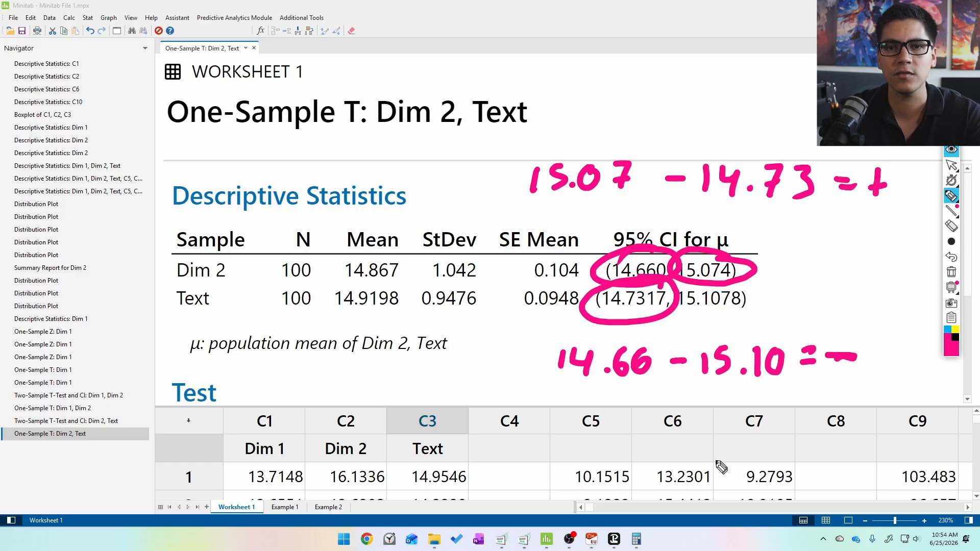
pyautogui.hotkey('ctrl', 'shift', '2')
pyautogui.click(698, 456)
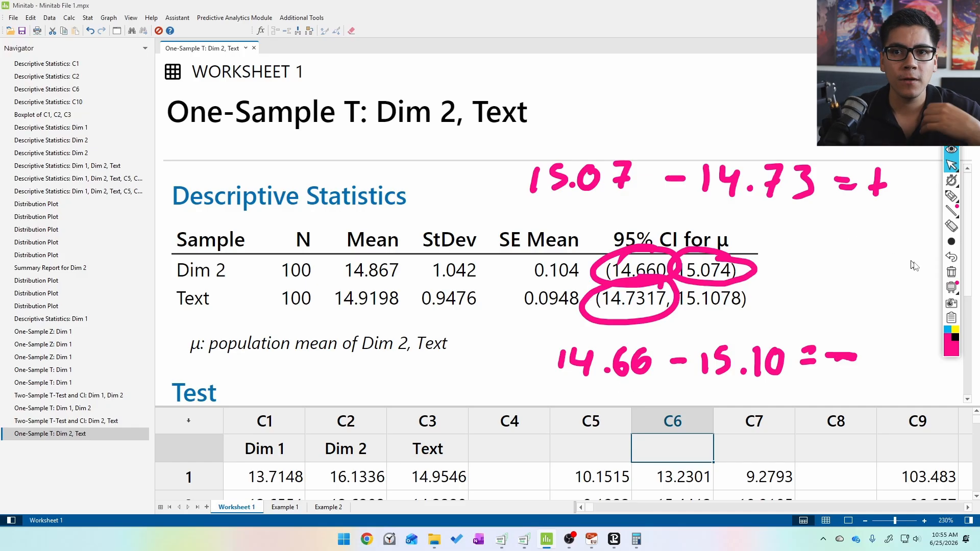
pyautogui.click(952, 274)
# Step: Run a 1-Sample t test on columns C3 (Text) and C9
pyautogui.click(919, 423)
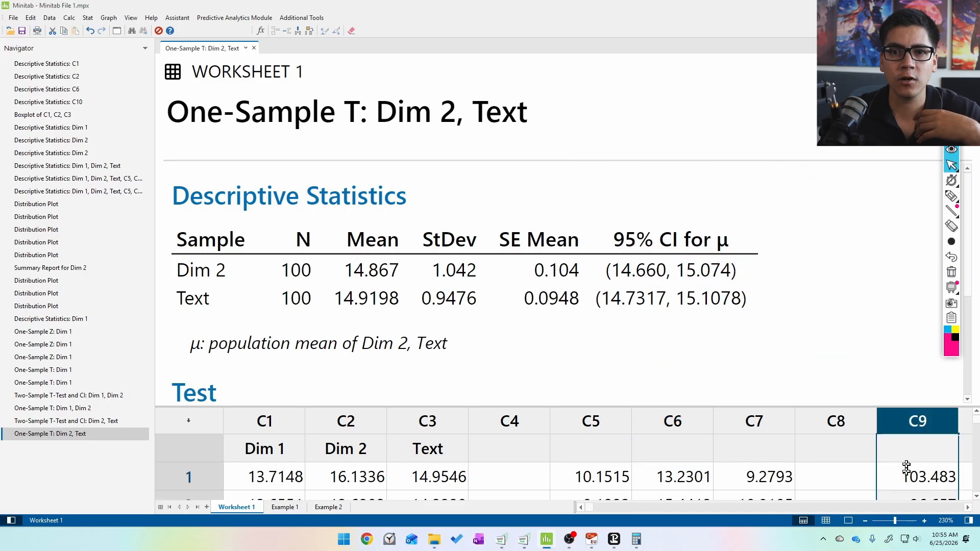
pyautogui.click(445, 420)
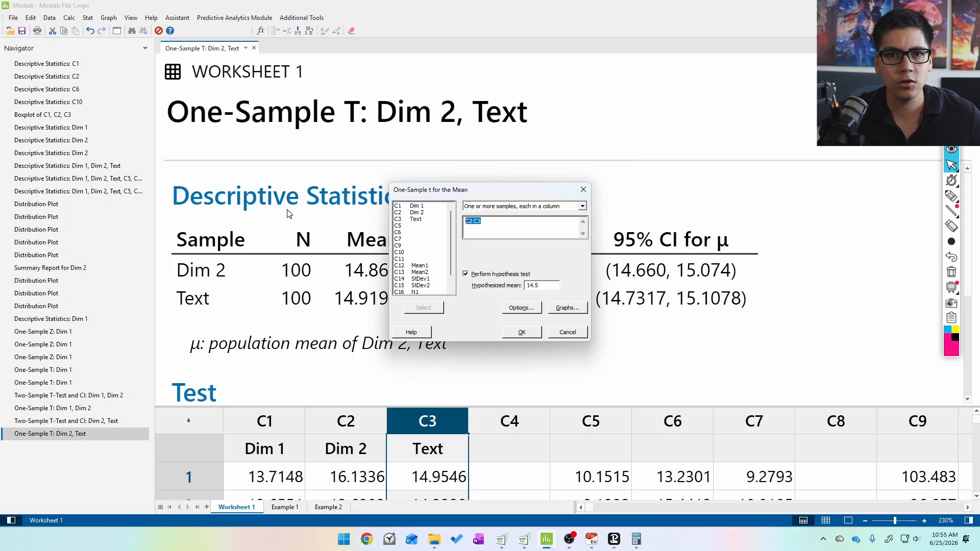
pyautogui.press('Return')
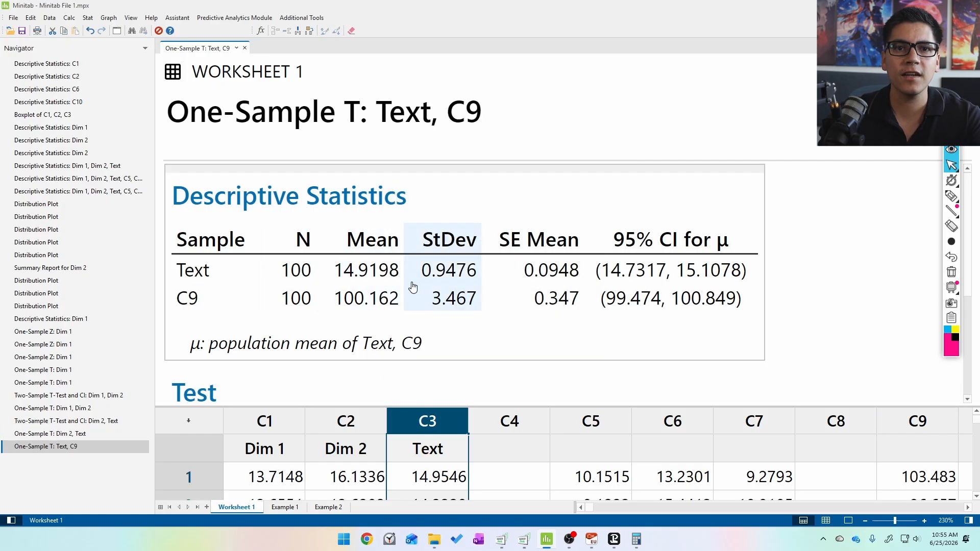
# Step: Circle the C9 mean and handwrite "100" above the descriptive statistics table
pyautogui.hotkey('ctrl', 'shift', 'p')
pyautogui.moveTo(400, 280)
pyautogui.mouseDown()
pyautogui.moveTo(329, 299)
pyautogui.moveTo(390, 282)
pyautogui.mouseUp()
pyautogui.moveTo(466, 178); pyautogui.dragTo(465, 204)
pyautogui.moveTo(495, 178); pyautogui.dragTo(518, 180)
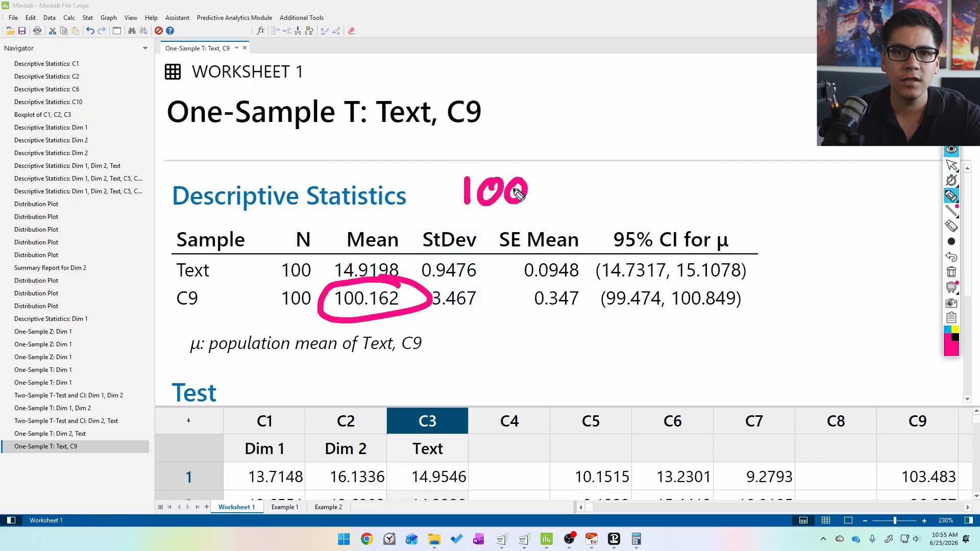
# Step: Circle C9's lower 95% CI limit, point an arrow at it and handwrite "99.4, 100.8" below the table
pyautogui.moveTo(685, 323)
pyautogui.mouseDown()
pyautogui.moveTo(648, 325)
pyautogui.moveTo(613, 286)
pyautogui.moveTo(655, 292)
pyautogui.mouseUp()
pyautogui.moveTo(596, 365)
pyautogui.mouseDown()
pyautogui.moveTo(579, 385)
pyautogui.moveTo(598, 384)
pyautogui.mouseUp()
pyautogui.moveTo(620, 366); pyautogui.dragTo(623, 393)
pyautogui.click(647, 380)
pyautogui.moveTo(676, 364)
pyautogui.mouseDown()
pyautogui.moveTo(679, 392)
pyautogui.moveTo(710, 402)
pyautogui.mouseUp()
pyautogui.moveTo(738, 368)
pyautogui.mouseDown()
pyautogui.moveTo(734, 401)
pyautogui.moveTo(765, 368)
pyautogui.moveTo(807, 381)
pyautogui.mouseUp()
pyautogui.click(830, 389)
pyautogui.moveTo(858, 363); pyautogui.dragTo(851, 363)
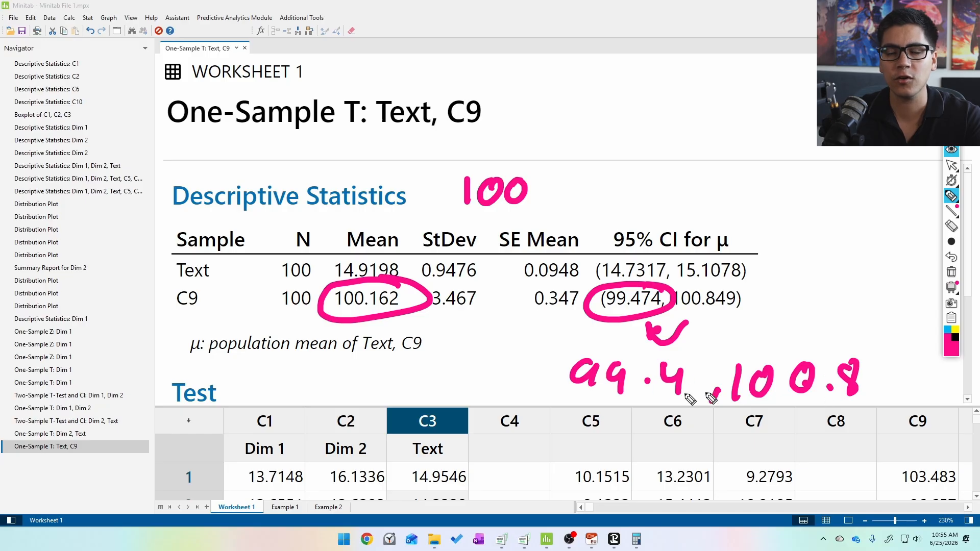
# Step: Mark up the Text row's 95% CI with handwritten notes above the table, and clear all annotations
pyautogui.moveTo(417, 394)
pyautogui.mouseDown()
pyautogui.moveTo(472, 416)
pyautogui.moveTo(423, 380)
pyautogui.mouseUp()
pyautogui.moveTo(657, 263)
pyautogui.mouseDown()
pyautogui.moveTo(605, 249)
pyautogui.moveTo(679, 263)
pyautogui.moveTo(654, 250)
pyautogui.mouseUp()
pyautogui.moveTo(614, 143); pyautogui.dragTo(610, 173)
pyautogui.moveTo(631, 144)
pyautogui.mouseDown()
pyautogui.moveTo(646, 173)
pyautogui.moveTo(708, 176)
pyautogui.mouseUp()
pyautogui.click(664, 172)
pyautogui.moveTo(721, 245)
pyautogui.mouseDown()
pyautogui.moveTo(760, 276)
pyautogui.moveTo(735, 229)
pyautogui.mouseUp()
pyautogui.moveTo(636, 193); pyautogui.dragTo(644, 224)
pyautogui.moveTo(664, 202)
pyautogui.mouseDown()
pyautogui.moveTo(646, 230)
pyautogui.moveTo(674, 225)
pyautogui.mouseUp()
pyautogui.click(678, 210)
pyautogui.moveTo(700, 204); pyautogui.dragTo(698, 205)
pyautogui.click(951, 274)
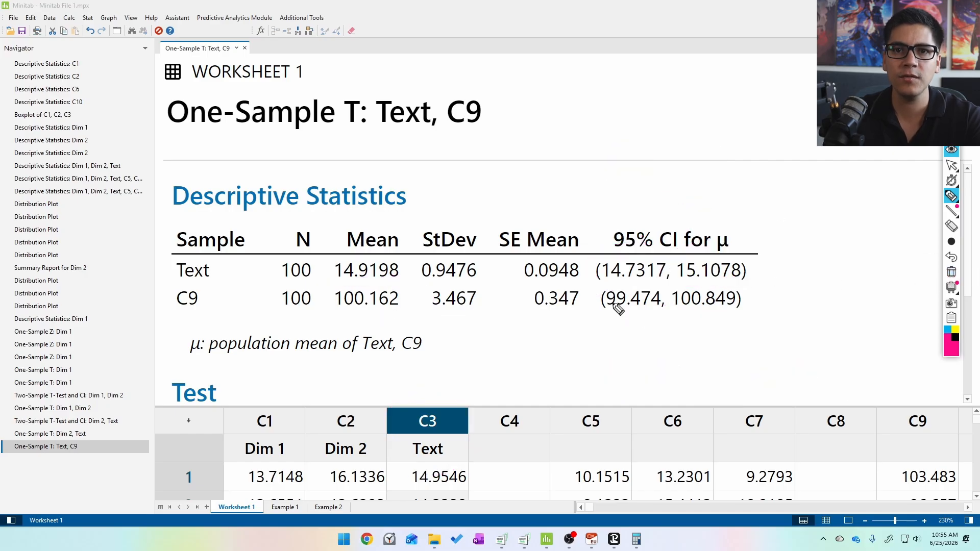
# Step: Circle Text's lower and C9's upper 95% CI limits and handwrite "14 − 100 = −" above the table
pyautogui.moveTo(661, 256)
pyautogui.mouseDown()
pyautogui.moveTo(592, 256)
pyautogui.moveTo(678, 278)
pyautogui.moveTo(661, 258)
pyautogui.mouseUp()
pyautogui.moveTo(748, 293)
pyautogui.mouseDown()
pyautogui.moveTo(694, 280)
pyautogui.moveTo(752, 313)
pyautogui.moveTo(719, 275)
pyautogui.mouseUp()
pyautogui.moveTo(517, 130)
pyautogui.mouseDown()
pyautogui.moveTo(514, 154)
pyautogui.moveTo(552, 142)
pyautogui.moveTo(579, 159)
pyautogui.moveTo(567, 153)
pyautogui.mouseUp()
pyautogui.click(564, 151)
pyautogui.moveTo(636, 131); pyautogui.dragTo(633, 156)
pyautogui.moveTo(660, 135)
pyautogui.mouseDown()
pyautogui.moveTo(663, 154)
pyautogui.moveTo(661, 134)
pyautogui.mouseUp()
pyautogui.moveTo(686, 134)
pyautogui.mouseDown()
pyautogui.moveTo(684, 145)
pyautogui.moveTo(686, 134)
pyautogui.mouseUp()
pyautogui.moveTo(707, 138); pyautogui.dragTo(773, 147)
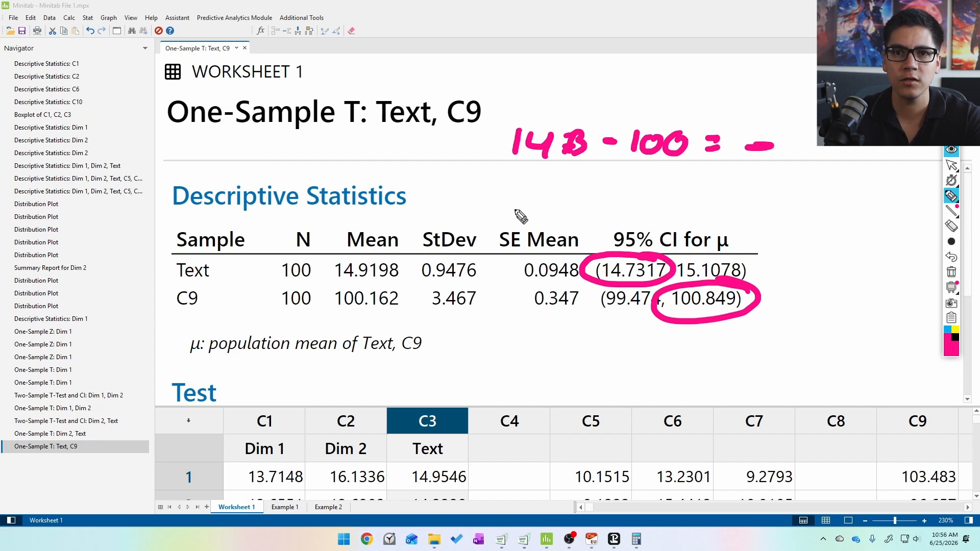
# Step: Circle C9's lower and Text's upper 95% CI limits and handwrite "15.10 − 99.47 = −" below the first equation
pyautogui.moveTo(647, 297)
pyautogui.mouseDown()
pyautogui.moveTo(625, 322)
pyautogui.moveTo(658, 295)
pyautogui.mouseUp()
pyautogui.moveTo(743, 258)
pyautogui.mouseDown()
pyautogui.moveTo(673, 261)
pyautogui.moveTo(724, 261)
pyautogui.mouseUp()
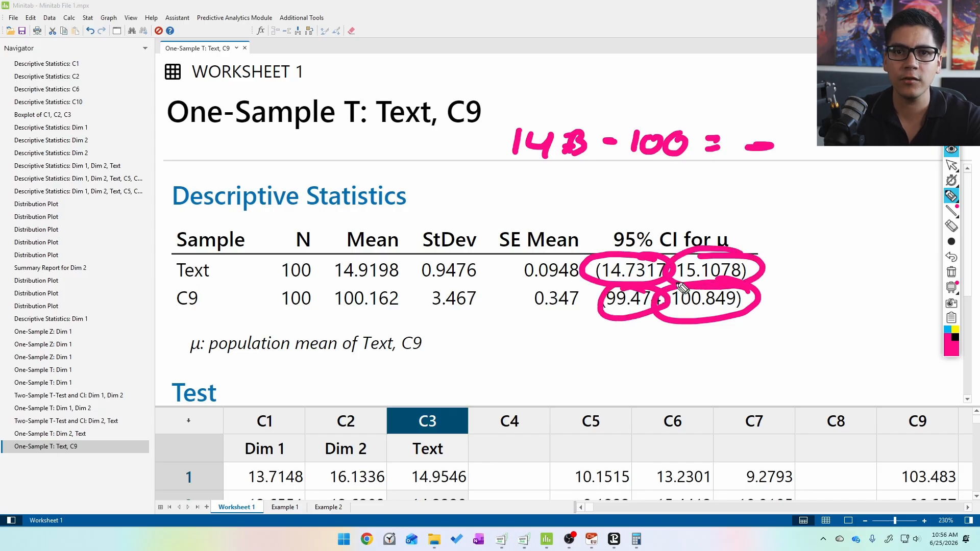
pyautogui.moveTo(484, 179); pyautogui.dragTo(484, 199)
pyautogui.moveTo(501, 182)
pyautogui.mouseDown()
pyautogui.moveTo(506, 203)
pyautogui.moveTo(537, 207)
pyautogui.moveTo(560, 186)
pyautogui.mouseUp()
pyautogui.moveTo(632, 181)
pyautogui.mouseDown()
pyautogui.moveTo(625, 204)
pyautogui.moveTo(700, 193)
pyautogui.mouseUp()
pyautogui.moveTo(698, 182)
pyautogui.mouseDown()
pyautogui.moveTo(697, 206)
pyautogui.moveTo(717, 211)
pyautogui.moveTo(763, 190)
pyautogui.mouseUp()
pyautogui.moveTo(746, 200); pyautogui.dragTo(800, 205)
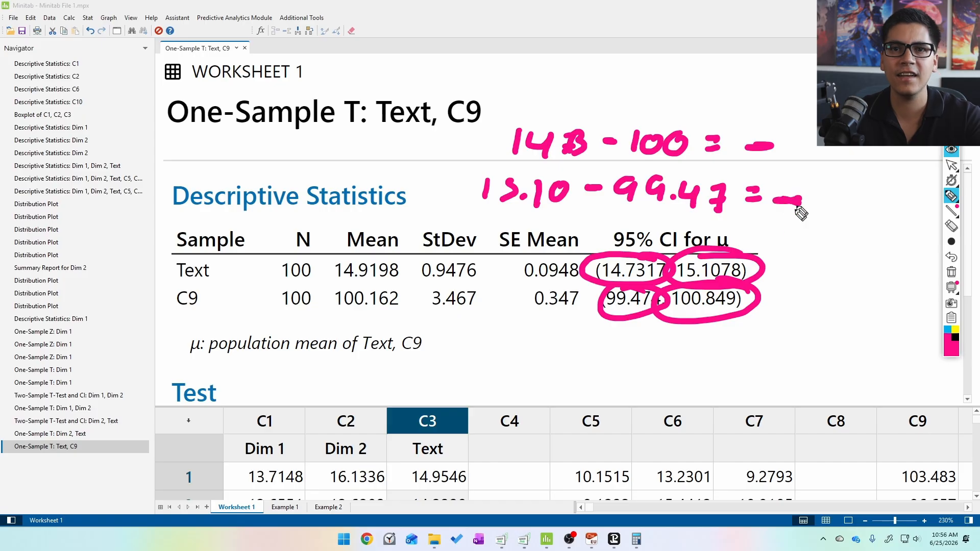
# Step: Circle the Text and C9 sample names with an arrow between them, and circle the worksheet's Text column header with a handwritten "C3" label
pyautogui.moveTo(196, 288)
pyautogui.mouseDown()
pyautogui.moveTo(230, 277)
pyautogui.moveTo(228, 267)
pyautogui.moveTo(170, 270)
pyautogui.moveTo(214, 262)
pyautogui.mouseUp()
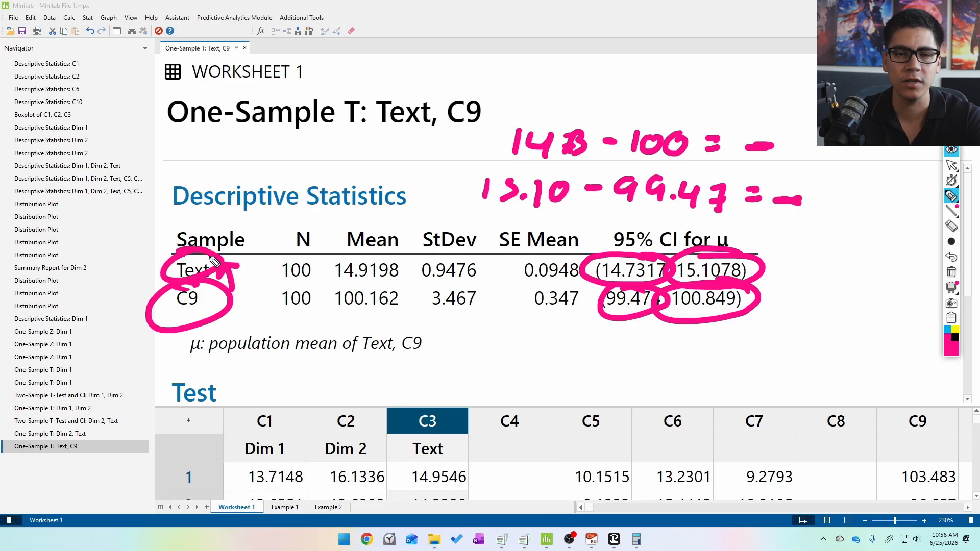
pyautogui.moveTo(469, 411)
pyautogui.mouseDown()
pyautogui.moveTo(403, 459)
pyautogui.moveTo(476, 403)
pyautogui.mouseUp()
pyautogui.moveTo(468, 362); pyautogui.dragTo(451, 384)
pyautogui.moveTo(511, 341)
pyautogui.mouseDown()
pyautogui.moveTo(508, 364)
pyautogui.moveTo(524, 352)
pyautogui.moveTo(513, 366)
pyautogui.mouseUp()
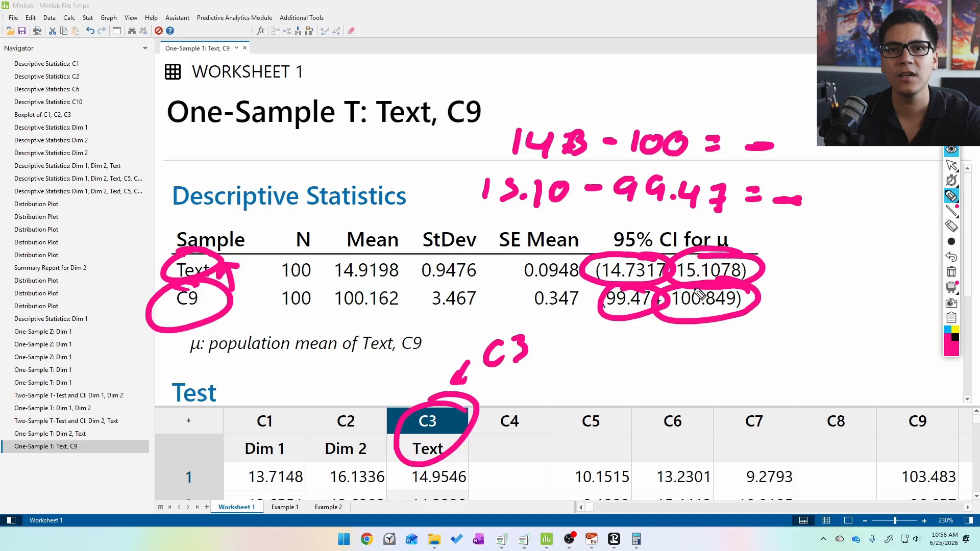
pyautogui.hotkey('ctrl', 'shift', '2')
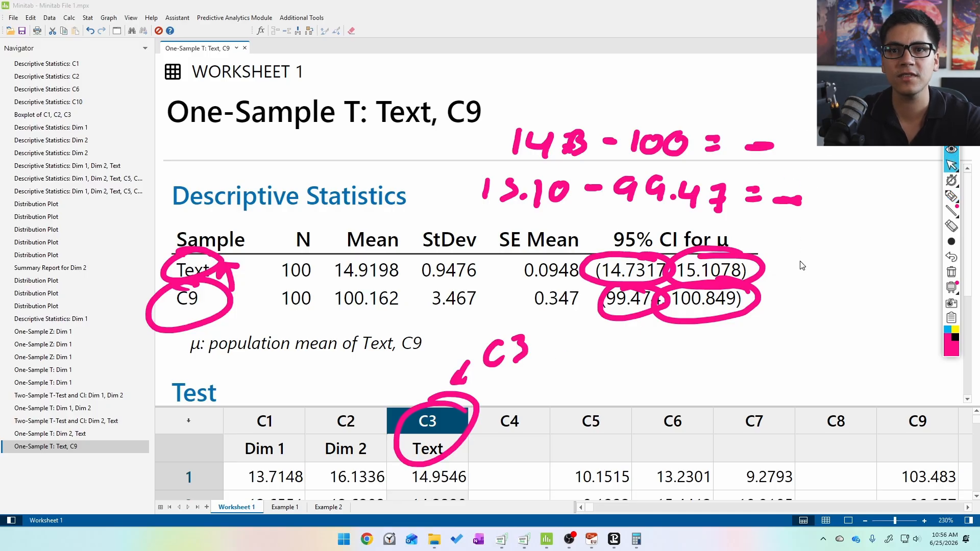
# Step: Run a 2-Sample t test comparing Text (C3) with C9, each sample in its own column, and clear all annotations from the output
pyautogui.scroll(-5, 755, 301)
pyautogui.scroll(3, 731, 304)
pyautogui.scroll(-2, 730, 304)
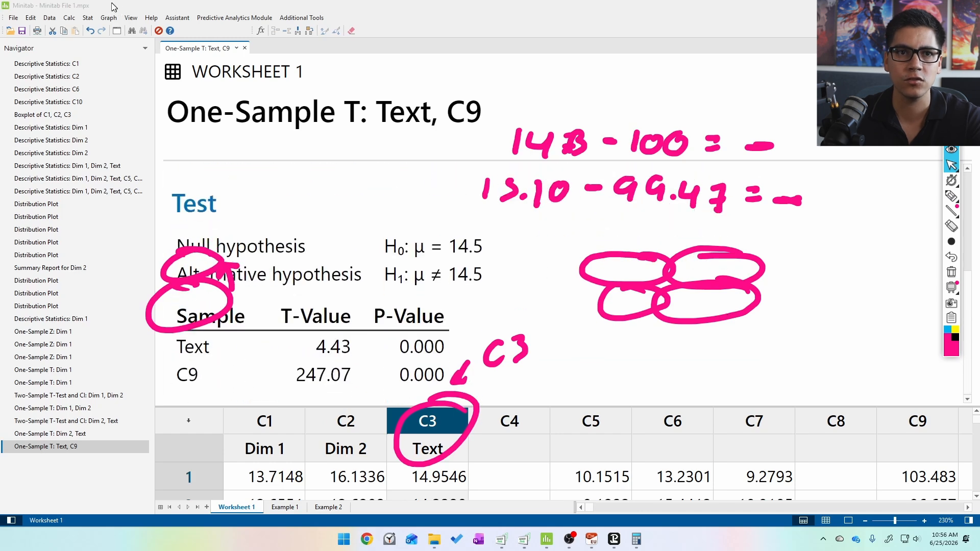
pyautogui.click(89, 19)
pyautogui.moveTo(89, 28)
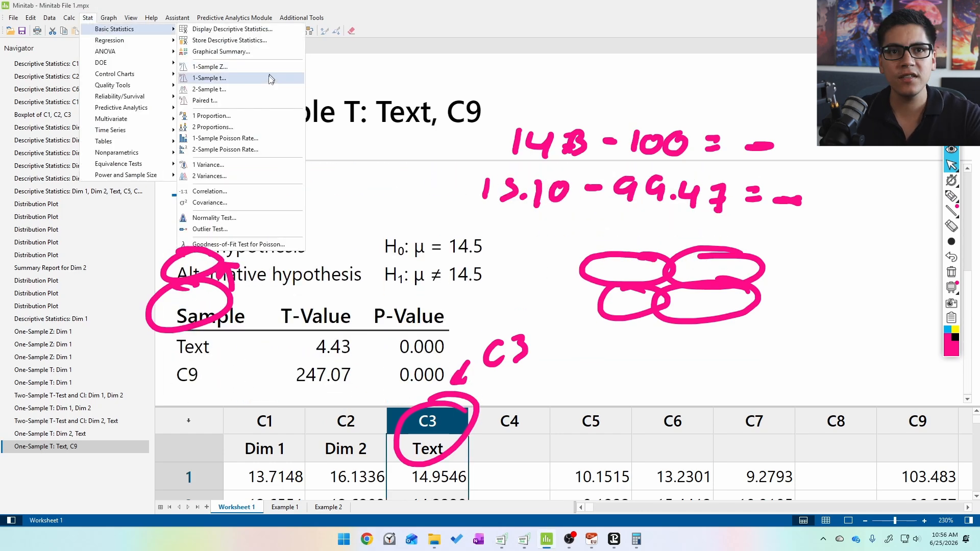
pyautogui.click(258, 91)
pyautogui.click(502, 227)
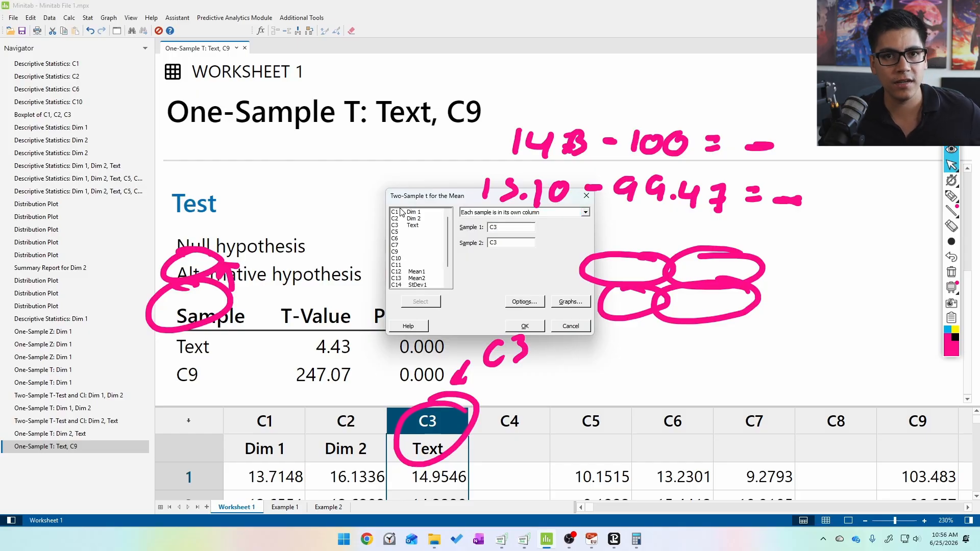
pyautogui.press('Return')
pyautogui.scroll(-7, 470, 272)
pyautogui.scroll(-1, 470, 273)
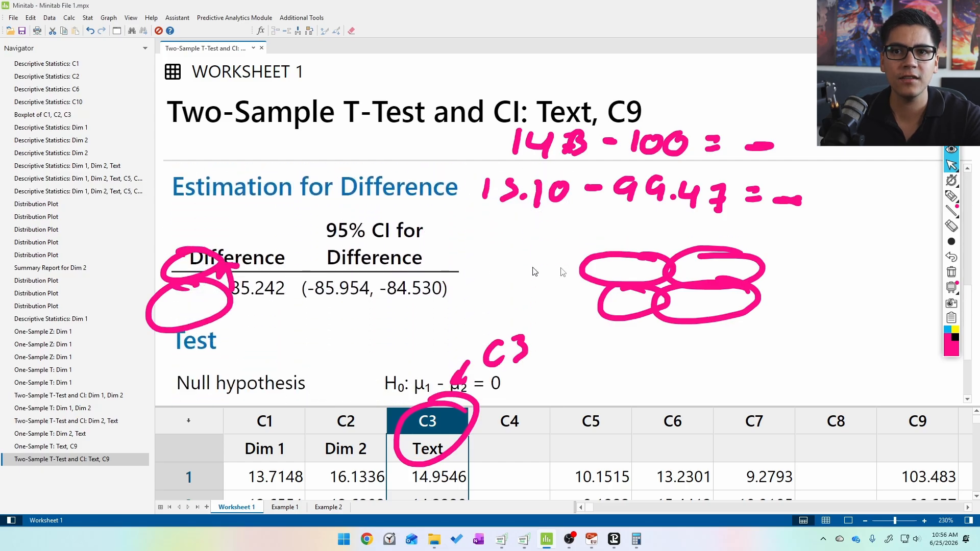
pyautogui.click(948, 275)
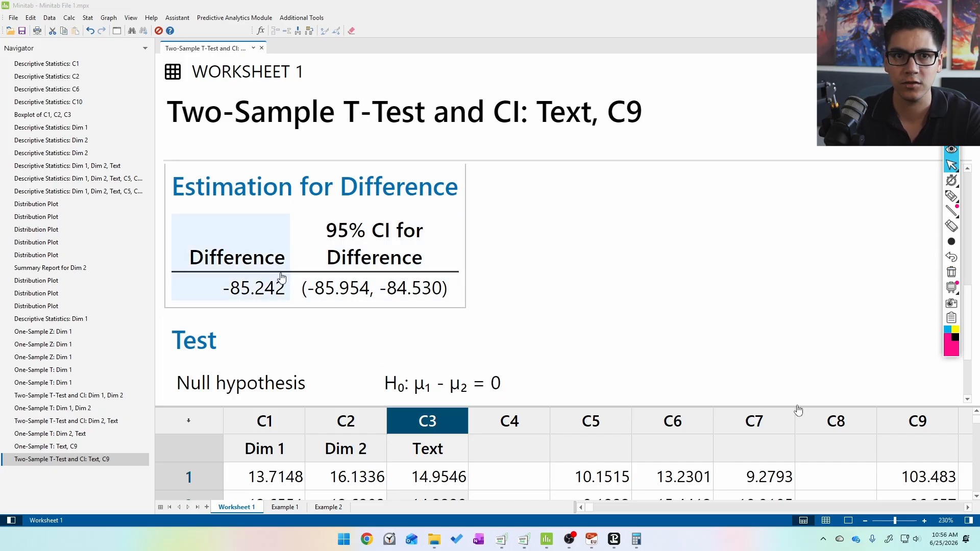
# Step: Circle the estimated difference and both limits of its 95% CI, and draw an arrow pointing at the interval
pyautogui.hotkey('ctrl', 'shift', '3')
pyautogui.moveTo(282, 267)
pyautogui.mouseDown()
pyautogui.moveTo(215, 320)
pyautogui.moveTo(312, 269)
pyautogui.mouseUp()
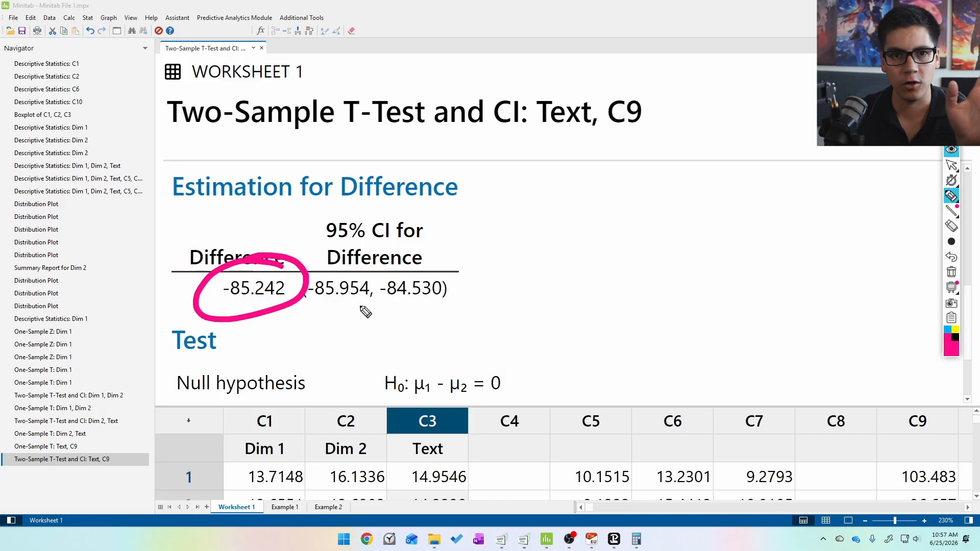
pyautogui.moveTo(376, 267)
pyautogui.mouseDown()
pyautogui.moveTo(331, 263)
pyautogui.moveTo(345, 264)
pyautogui.mouseUp()
pyautogui.moveTo(463, 260)
pyautogui.mouseDown()
pyautogui.moveTo(366, 269)
pyautogui.moveTo(418, 253)
pyautogui.mouseUp()
pyautogui.moveTo(519, 235); pyautogui.dragTo(492, 256)
# Step: Handwrite the sign sequence "−, −, 0, +" beside the estimation for difference table, and clear all annotations
pyautogui.moveTo(575, 218)
pyautogui.mouseDown()
pyautogui.moveTo(596, 218)
pyautogui.moveTo(619, 244)
pyautogui.mouseUp()
pyautogui.moveTo(662, 213)
pyautogui.mouseDown()
pyautogui.moveTo(685, 213)
pyautogui.moveTo(699, 255)
pyautogui.mouseUp()
pyautogui.moveTo(763, 202); pyautogui.dragTo(765, 209)
pyautogui.moveTo(805, 243); pyautogui.dragTo(793, 258)
pyautogui.moveTo(832, 207)
pyautogui.mouseDown()
pyautogui.moveTo(822, 232)
pyautogui.moveTo(840, 220)
pyautogui.mouseUp()
pyautogui.hotkey('ctrl', 'shift', '2')
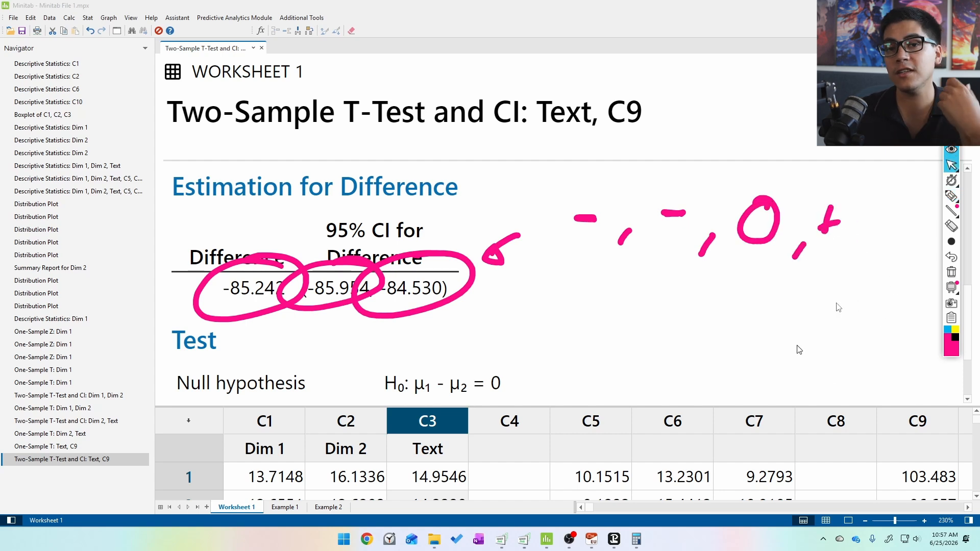
pyautogui.click(951, 273)
# Step: Draw arrows from the Test section to worksheet columns C3 and C9, with a cross between them
pyautogui.scroll(-3, 634, 299)
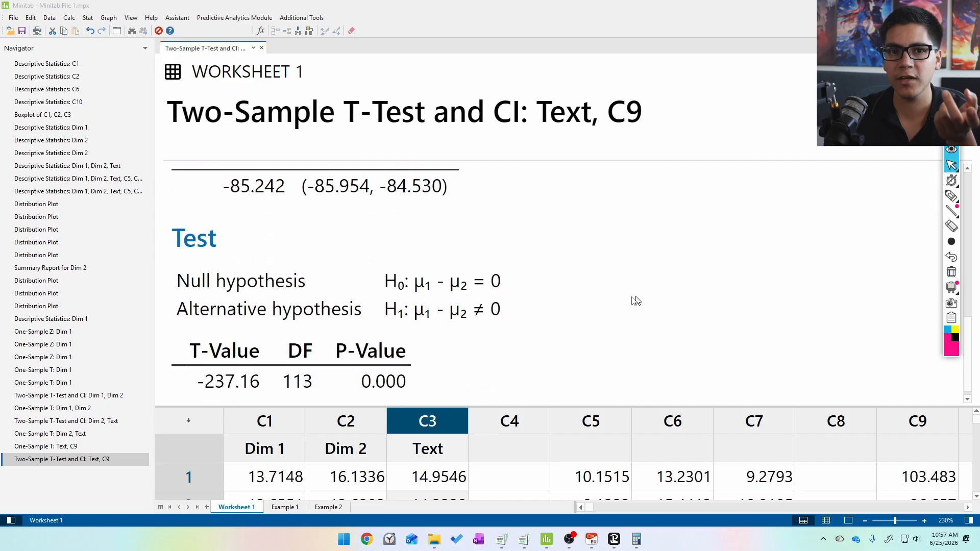
pyautogui.hotkey('ctrl', 'shift', '1')
pyautogui.moveTo(489, 360)
pyautogui.mouseDown()
pyautogui.moveTo(465, 394)
pyautogui.moveTo(479, 390)
pyautogui.mouseUp()
pyautogui.moveTo(567, 317)
pyautogui.mouseDown()
pyautogui.moveTo(630, 329)
pyautogui.moveTo(555, 383)
pyautogui.mouseUp()
pyautogui.moveTo(711, 320)
pyautogui.mouseDown()
pyautogui.moveTo(876, 372)
pyautogui.moveTo(863, 391)
pyautogui.moveTo(907, 456)
pyautogui.mouseUp()
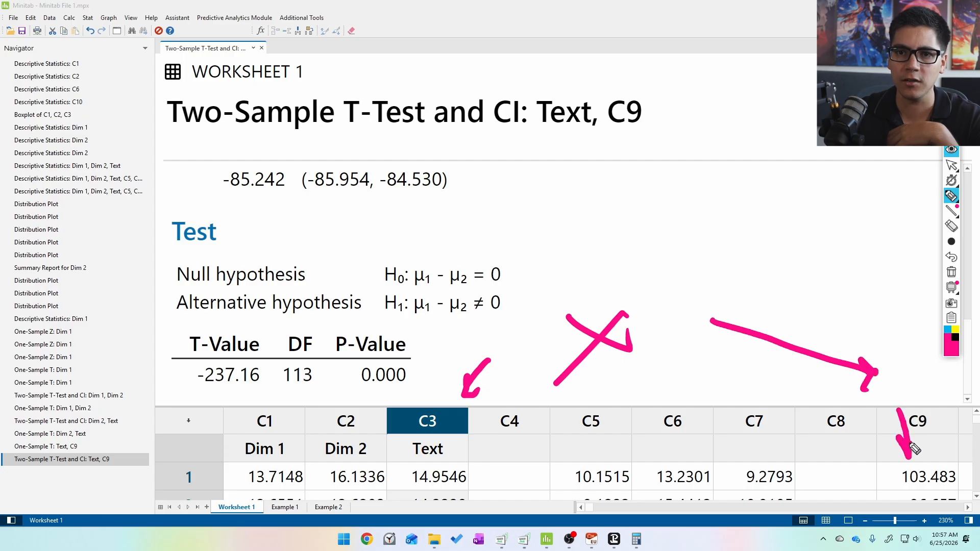
# Step: Circle the test's P-Value, handwrite "P < 0.05" above the hypotheses, and clear all annotations
pyautogui.moveTo(410, 324)
pyautogui.mouseDown()
pyautogui.moveTo(340, 330)
pyautogui.moveTo(449, 352)
pyautogui.mouseUp()
pyautogui.moveTo(498, 199); pyautogui.dragTo(505, 220)
pyautogui.moveTo(566, 195)
pyautogui.mouseDown()
pyautogui.moveTo(567, 228)
pyautogui.moveTo(591, 202)
pyautogui.moveTo(620, 222)
pyautogui.mouseUp()
pyautogui.moveTo(644, 200)
pyautogui.mouseDown()
pyautogui.moveTo(670, 223)
pyautogui.moveTo(700, 195)
pyautogui.mouseUp()
pyautogui.hotkey('ctrl', 'shift', '2')
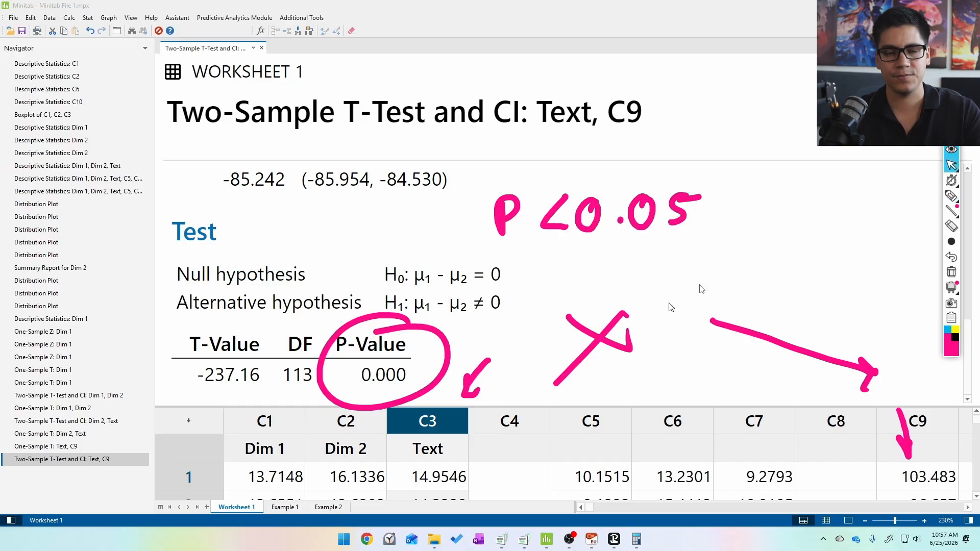
pyautogui.hotkey('ctrl', 'shift', '7')
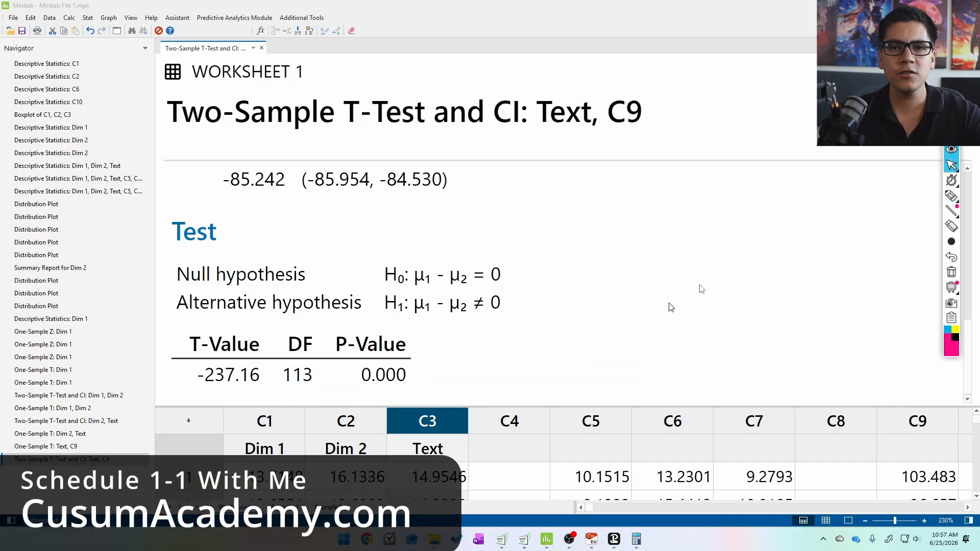